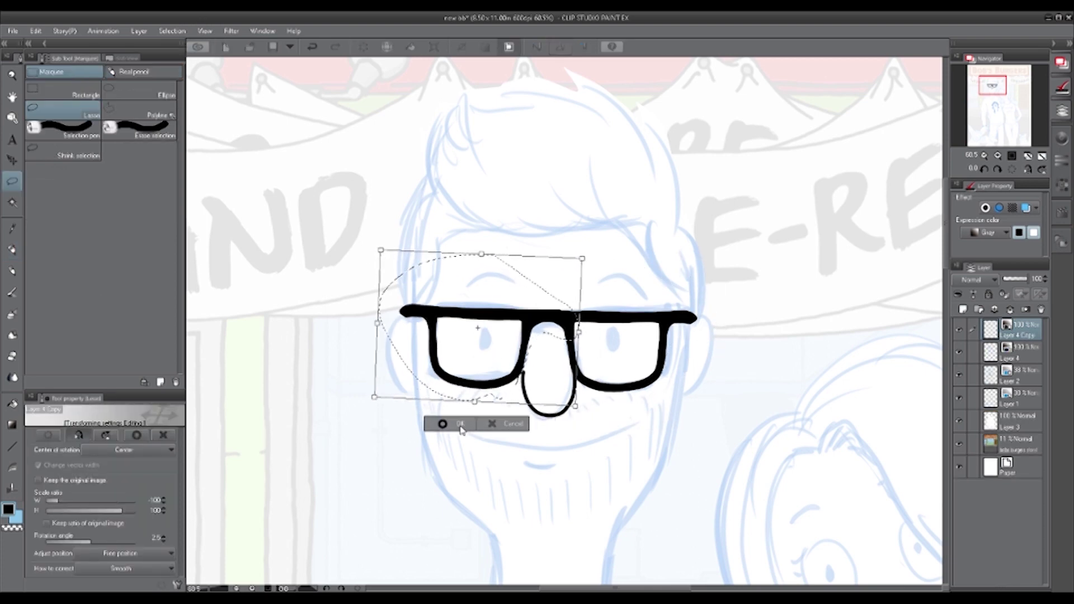
- Commit the glasses transform and merge Layer 4 Copy down into the ink layer
{"action": "key", "text": "Return"}
{"action": "key", "text": "ctrl+e"}
{"action": "key", "text": "p"}
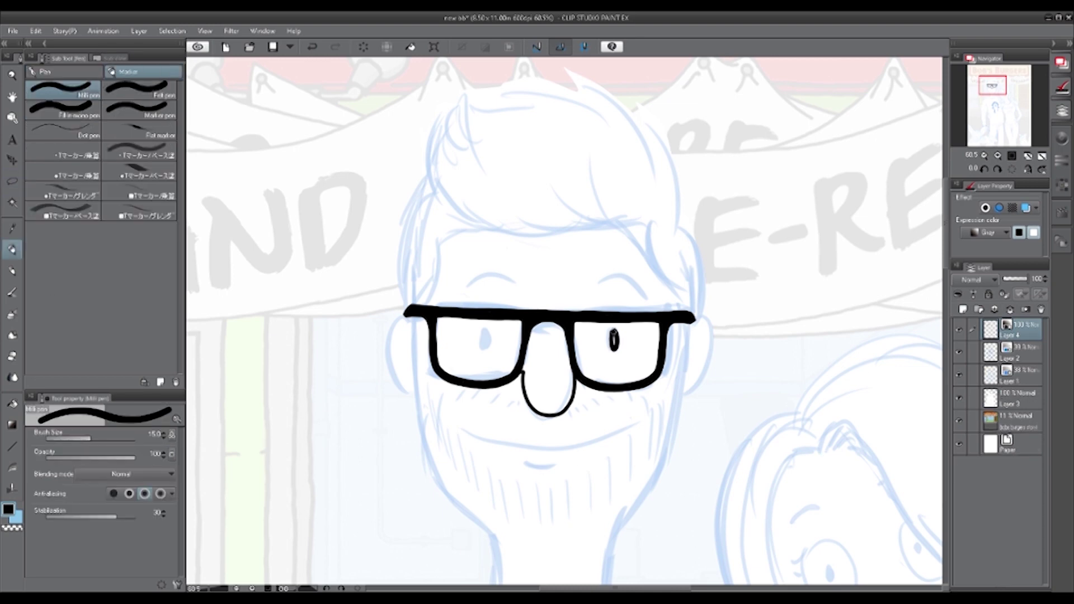
- Ink the man's smile, chin curve, both ears and jaw line
{"action": "left_click_drag", "start_coordinate": [538, 444], "coordinate": [632, 427]}
{"action": "left_click_drag", "start_coordinate": [525, 461], "coordinate": [562, 463]}
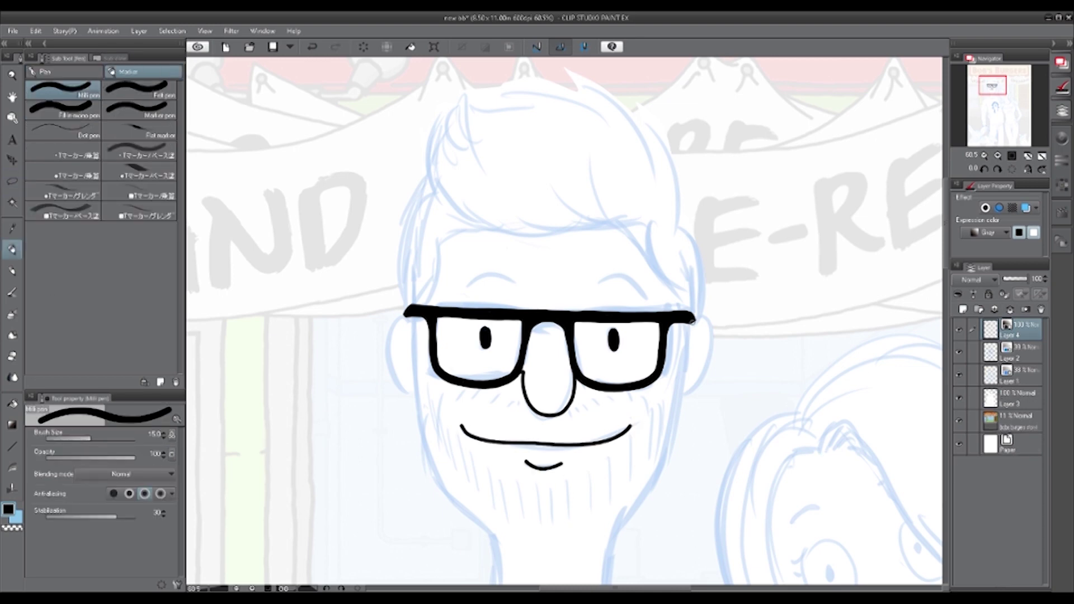
{"action": "left_click_drag", "start_coordinate": [695, 318], "coordinate": [687, 389]}
{"action": "left_click_drag", "start_coordinate": [684, 392], "coordinate": [612, 547]}
{"action": "key", "text": "ctrl+z"}
{"action": "mouse_move", "coordinate": [411, 316]}
{"action": "left_mouse_down"}
{"action": "mouse_move", "coordinate": [407, 391]}
{"action": "mouse_move", "coordinate": [497, 559]}
{"action": "left_mouse_up"}
{"action": "scroll", "coordinate": [560, 336], "scroll_direction": "down", "scroll_amount": 5}
- Ink both sides of the neck, the collar curve and the shoulder lines
{"action": "left_click_drag", "start_coordinate": [599, 297], "coordinate": [593, 380]}
{"action": "left_click_drag", "start_coordinate": [484, 311], "coordinate": [607, 383]}
{"action": "mouse_move", "coordinate": [468, 386]}
{"action": "left_mouse_down"}
{"action": "mouse_move", "coordinate": [618, 366]}
{"action": "mouse_move", "coordinate": [305, 487]}
{"action": "left_mouse_up"}
{"action": "left_click_drag", "start_coordinate": [598, 366], "coordinate": [784, 469]}
- Ink the spiky hair strokes and the hairline across the forehead
{"action": "scroll", "coordinate": [650, 224], "scroll_direction": "up", "scroll_amount": 5}
{"action": "left_click_drag", "start_coordinate": [619, 210], "coordinate": [670, 300]}
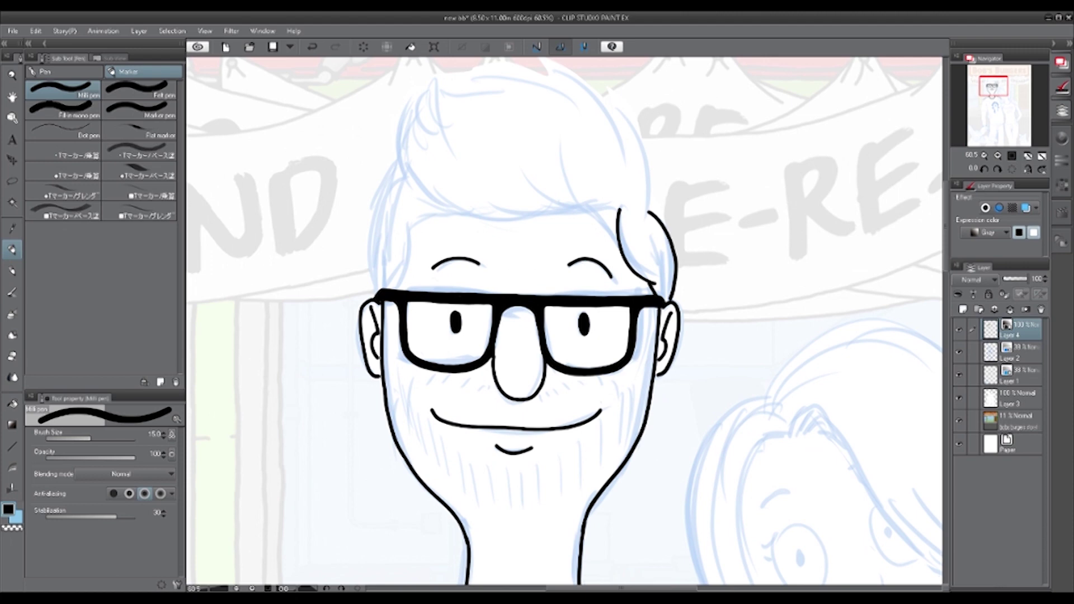
{"action": "left_click_drag", "start_coordinate": [618, 210], "coordinate": [538, 165]}
{"action": "left_click_drag", "start_coordinate": [574, 207], "coordinate": [489, 219]}
{"action": "key", "text": "ctrl+z"}
{"action": "key", "text": "ctrl+z"}
{"action": "mouse_move", "coordinate": [587, 211]}
{"action": "left_mouse_down"}
{"action": "mouse_move", "coordinate": [414, 217]}
{"action": "mouse_move", "coordinate": [406, 285]}
{"action": "mouse_move", "coordinate": [453, 93]}
{"action": "mouse_move", "coordinate": [649, 212]}
{"action": "left_mouse_up"}
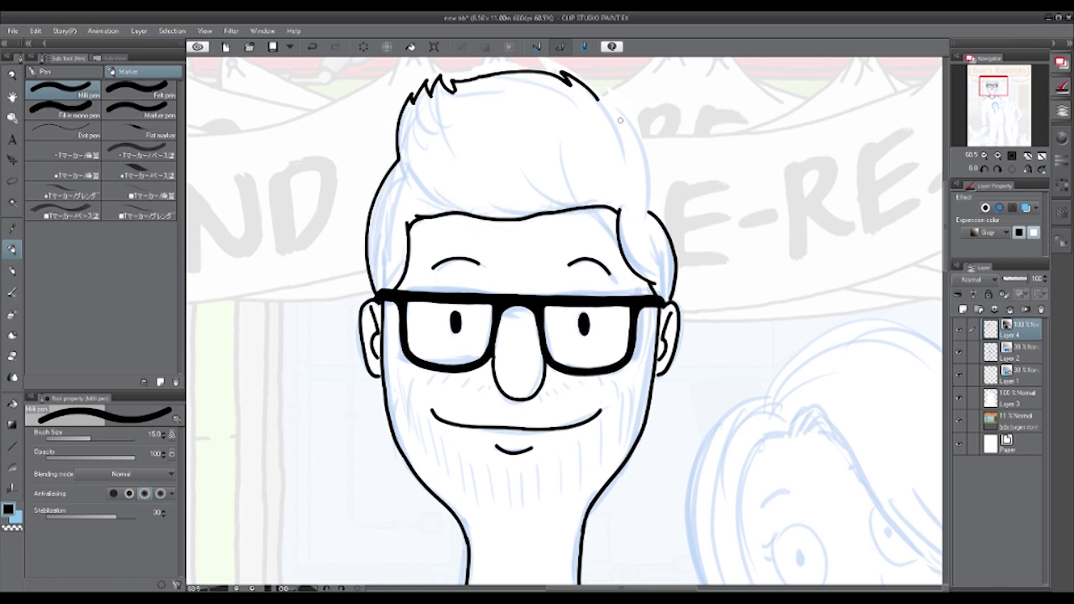
{"action": "key", "text": "bracketleft"}
{"action": "key", "text": "bracketleft"}
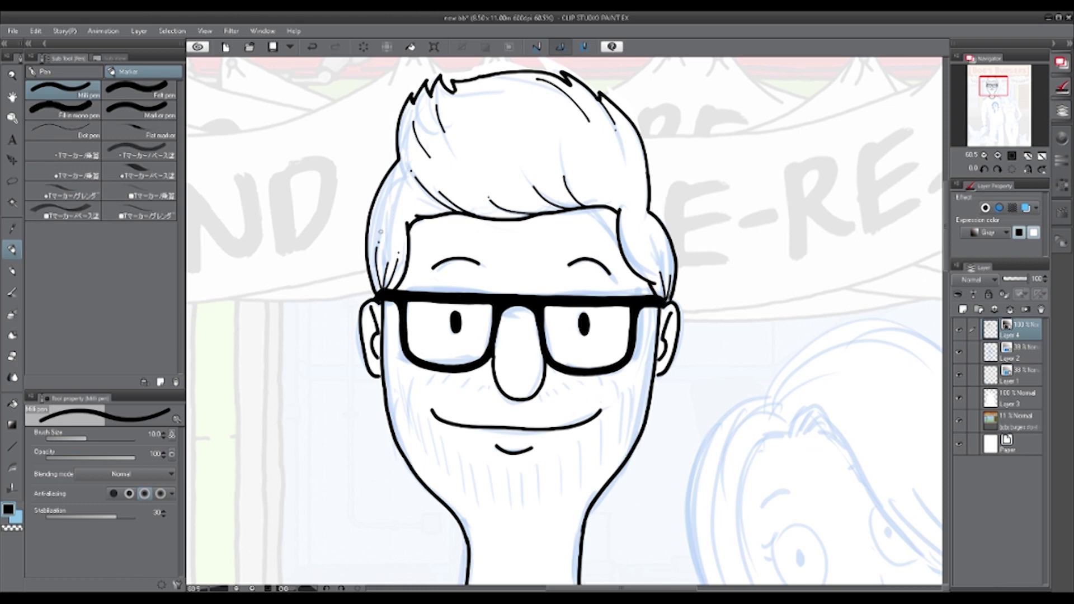
- Hatch stubble on the right cheek, copy it onto the left cheek, and merge it into the ink
{"action": "key", "text": "bracketleft"}
{"action": "key", "text": "bracketleft"}
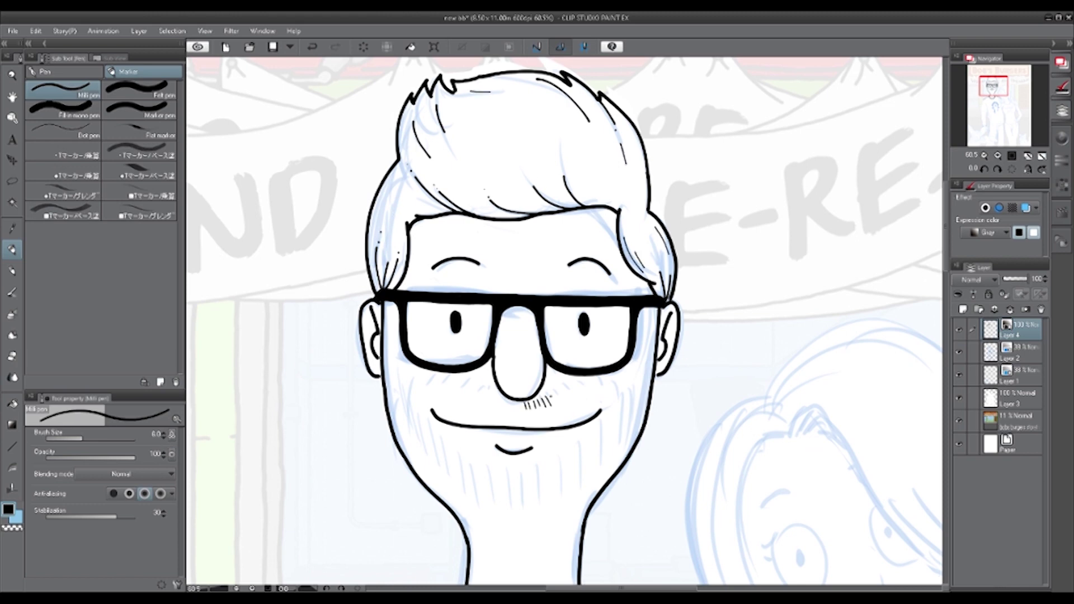
{"action": "mouse_move", "coordinate": [615, 390]}
{"action": "left_mouse_down"}
{"action": "mouse_move", "coordinate": [649, 336]}
{"action": "mouse_move", "coordinate": [584, 448]}
{"action": "mouse_move", "coordinate": [501, 475]}
{"action": "left_mouse_up"}
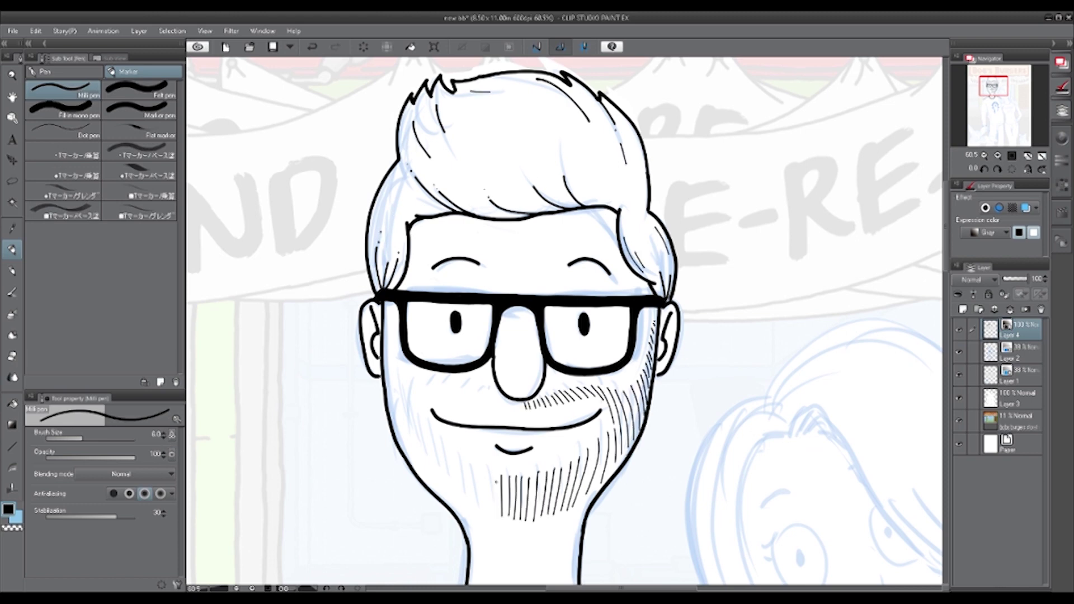
{"action": "key", "text": "m"}
{"action": "key", "text": "ctrl+c"}
{"action": "key", "text": "ctrl+v"}
{"action": "key", "text": "ctrl+t"}
{"action": "mouse_move", "coordinate": [644, 319]}
{"action": "left_mouse_down"}
{"action": "mouse_move", "coordinate": [531, 403]}
{"action": "mouse_move", "coordinate": [453, 392]}
{"action": "left_mouse_up"}
{"action": "key", "text": "Return"}
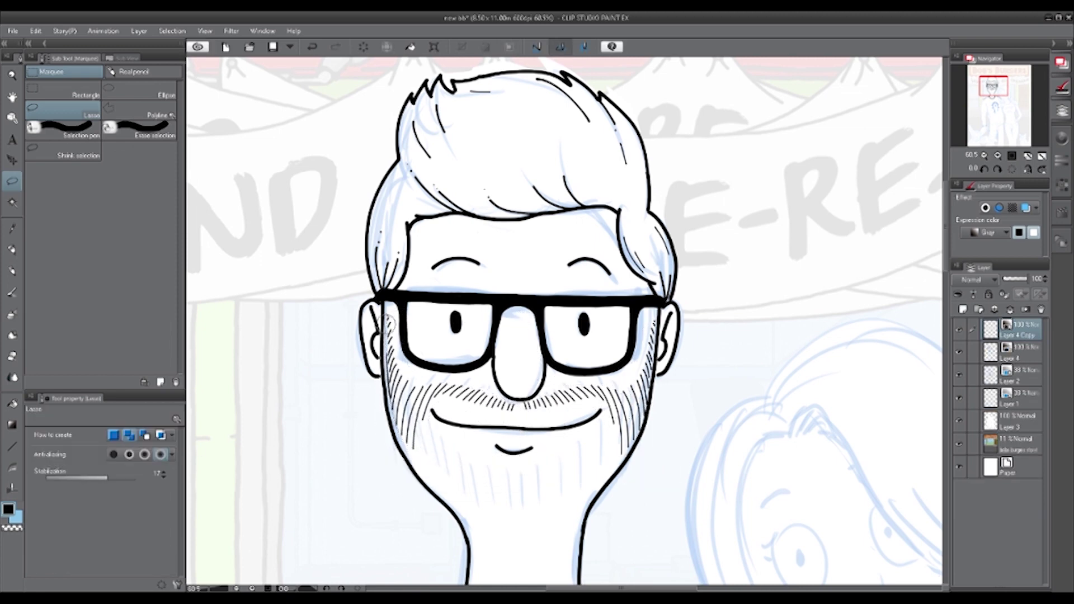
{"action": "key", "text": "ctrl+e"}
{"action": "key", "text": "p"}
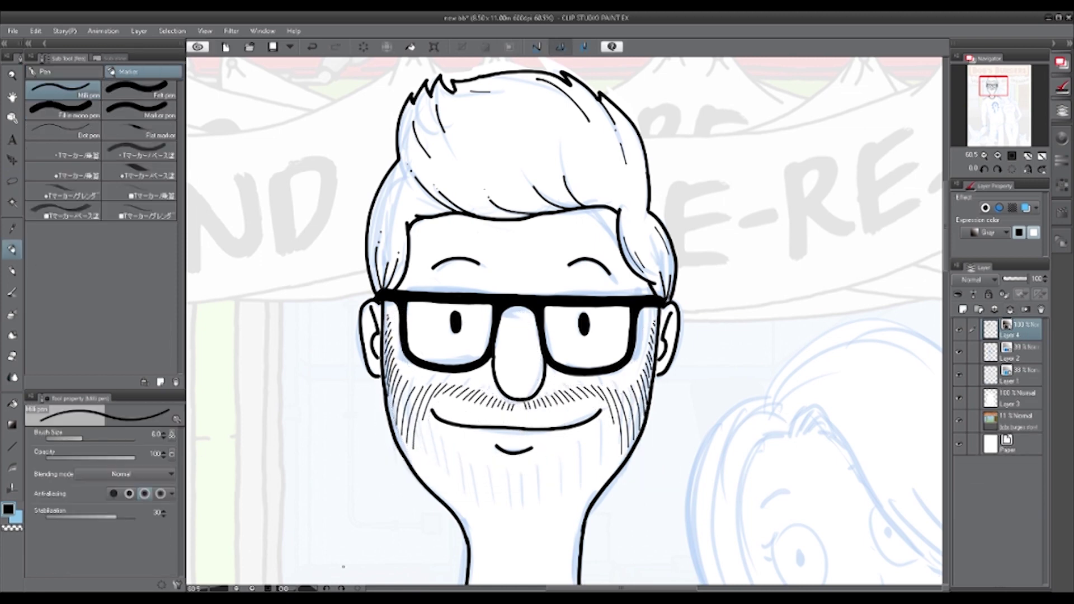
- Hatch stubble strokes across the chin
{"action": "left_click_drag", "start_coordinate": [459, 445], "coordinate": [467, 512]}
{"action": "left_click_drag", "start_coordinate": [535, 467], "coordinate": [533, 523]}
{"action": "left_click_drag", "start_coordinate": [566, 452], "coordinate": [571, 512]}
{"action": "mouse_move", "coordinate": [599, 436]}
{"action": "left_mouse_down"}
{"action": "mouse_move", "coordinate": [592, 486]}
{"action": "mouse_move", "coordinate": [612, 465]}
{"action": "left_mouse_up"}
{"action": "left_click_drag", "start_coordinate": [978, 105], "coordinate": [980, 129]}
{"action": "left_click", "coordinate": [112, 58]}
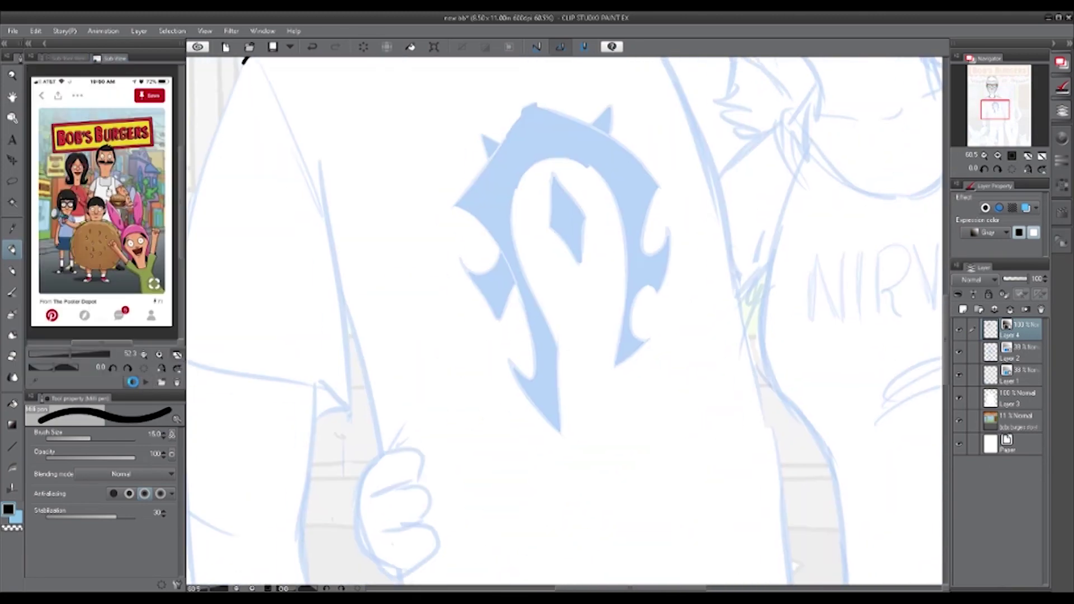
- Outline the Horde logo on the shirt and fill it solid black
{"action": "mouse_move", "coordinate": [530, 103]}
{"action": "left_mouse_down"}
{"action": "mouse_move", "coordinate": [452, 205]}
{"action": "mouse_move", "coordinate": [525, 299]}
{"action": "mouse_move", "coordinate": [556, 434]}
{"action": "mouse_move", "coordinate": [649, 361]}
{"action": "mouse_move", "coordinate": [663, 190]}
{"action": "left_mouse_up"}
{"action": "left_click_drag", "start_coordinate": [646, 116], "coordinate": [714, 255]}
{"action": "left_click_drag", "start_coordinate": [628, 179], "coordinate": [630, 184]}
{"action": "key", "text": "g"}
{"action": "left_click", "coordinate": [688, 213]}
{"action": "left_click", "coordinate": [620, 232]}
{"action": "left_click", "coordinate": [532, 320]}
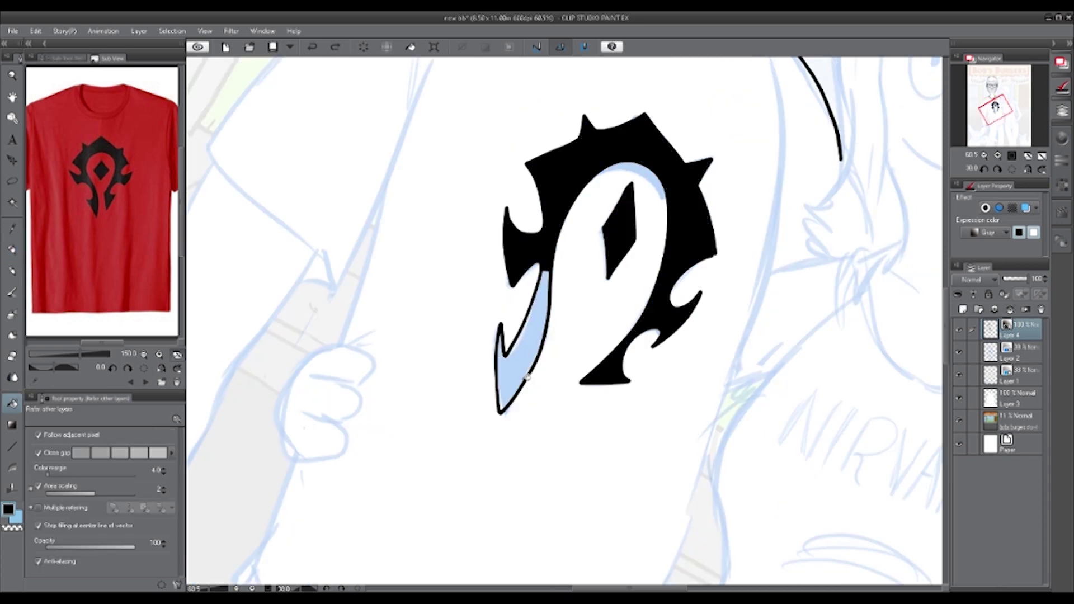
{"action": "key", "text": "ctrl+z"}
{"action": "left_click_drag", "start_coordinate": [548, 285], "coordinate": [492, 414]}
- Ink the shirt collar, shoulder, side outline, sleeve and the wristwatch
{"action": "key", "text": "p"}
{"action": "left_click_drag", "start_coordinate": [419, 104], "coordinate": [563, 515]}
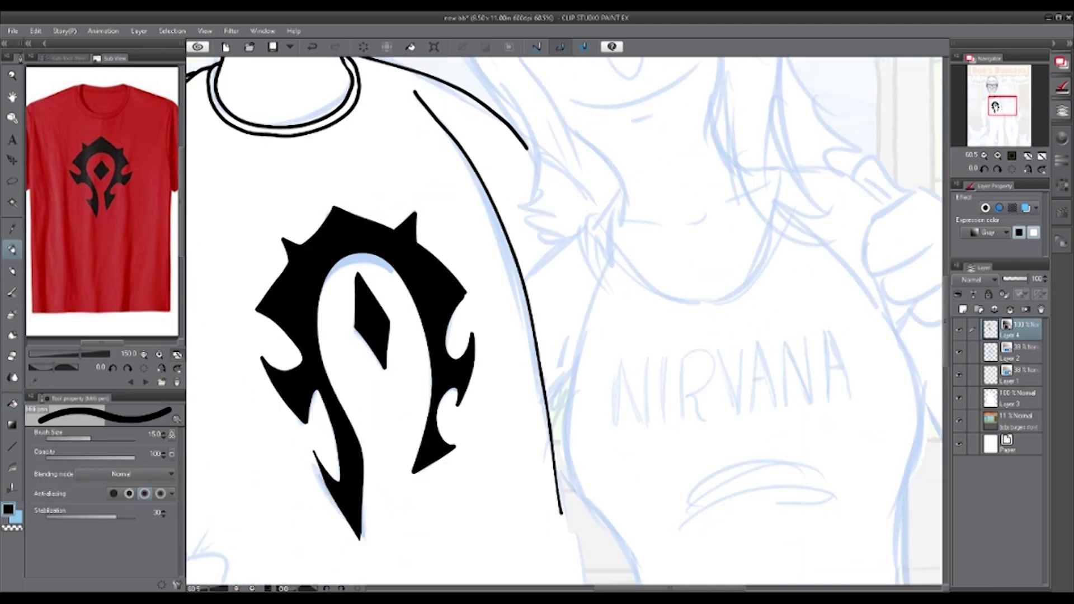
{"action": "left_click_drag", "start_coordinate": [419, 220], "coordinate": [336, 548]}
{"action": "left_click_drag", "start_coordinate": [515, 324], "coordinate": [489, 554]}
{"action": "left_click_drag", "start_coordinate": [572, 134], "coordinate": [565, 487]}
{"action": "mouse_move", "coordinate": [436, 107]}
{"action": "left_mouse_down"}
{"action": "mouse_move", "coordinate": [487, 517]}
{"action": "mouse_move", "coordinate": [464, 277]}
{"action": "mouse_move", "coordinate": [540, 241]}
{"action": "mouse_move", "coordinate": [487, 307]}
{"action": "left_mouse_up"}
{"action": "mouse_move", "coordinate": [487, 266]}
{"action": "left_mouse_down"}
{"action": "mouse_move", "coordinate": [493, 305]}
{"action": "mouse_move", "coordinate": [537, 257]}
{"action": "left_mouse_up"}
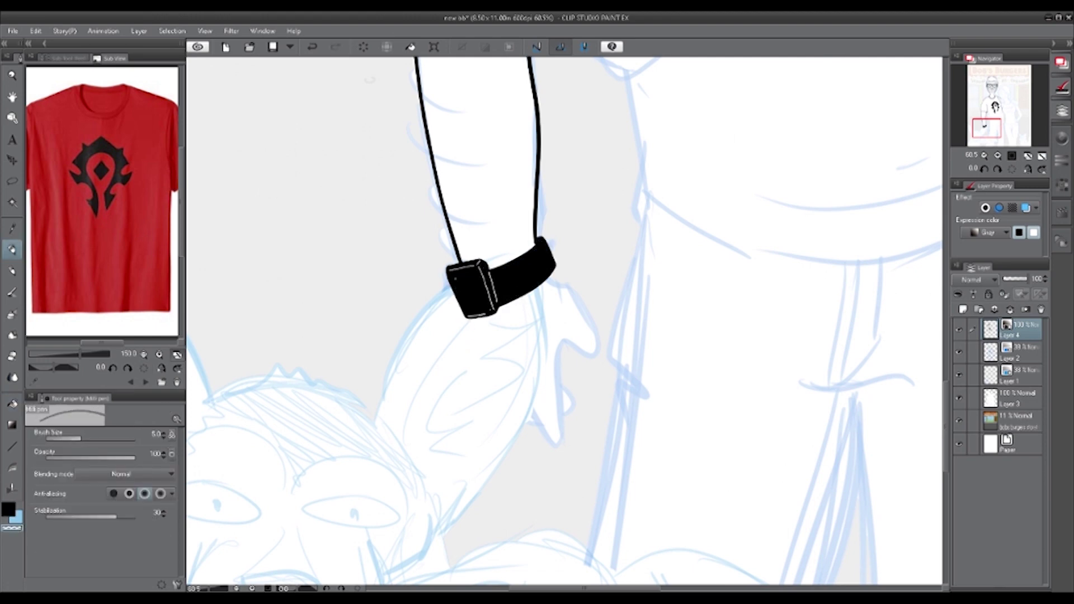
- Whiten the watch face, then ink the hand outline and the forearm wrinkles
{"action": "left_click_drag", "start_coordinate": [462, 277], "coordinate": [484, 308]}
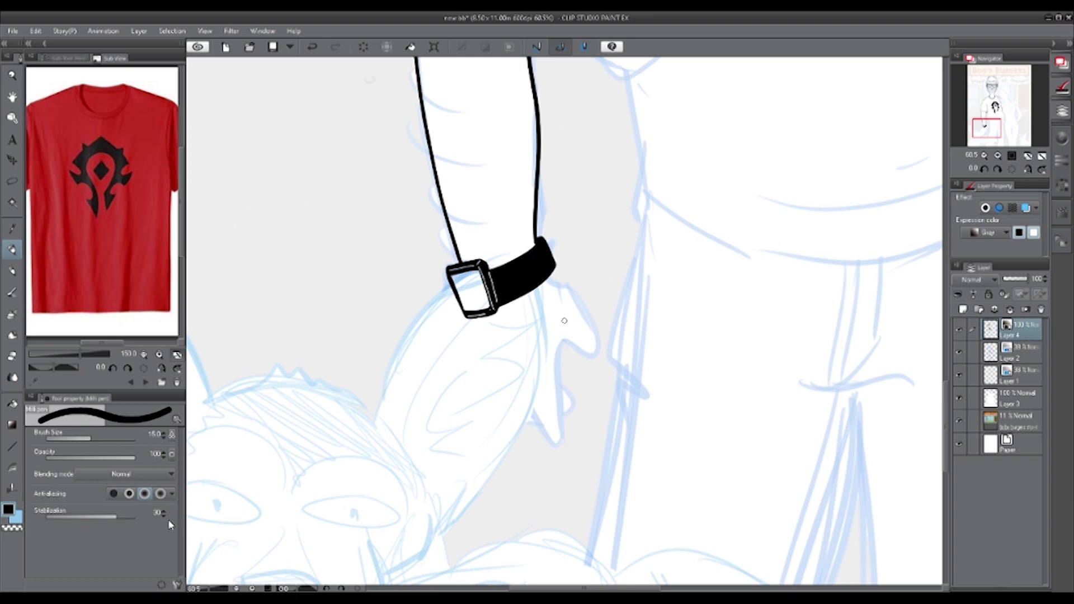
{"action": "left_click_drag", "start_coordinate": [564, 294], "coordinate": [563, 358]}
{"action": "left_click_drag", "start_coordinate": [493, 321], "coordinate": [568, 386]}
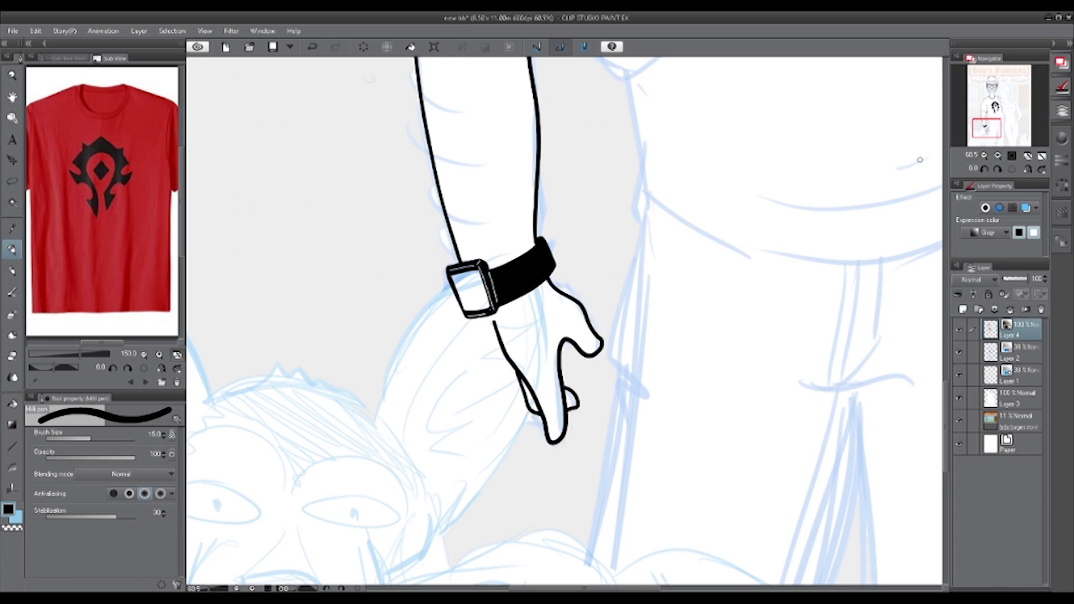
{"action": "left_click_drag", "start_coordinate": [920, 160], "coordinate": [886, 401]}
{"action": "left_click_drag", "start_coordinate": [414, 472], "coordinate": [459, 496]}
{"action": "left_click_drag", "start_coordinate": [402, 430], "coordinate": [459, 460]}
{"action": "left_click_drag", "start_coordinate": [379, 366], "coordinate": [452, 401]}
{"action": "left_click_drag", "start_coordinate": [369, 241], "coordinate": [434, 279]}
{"action": "left_click", "coordinate": [165, 437]}
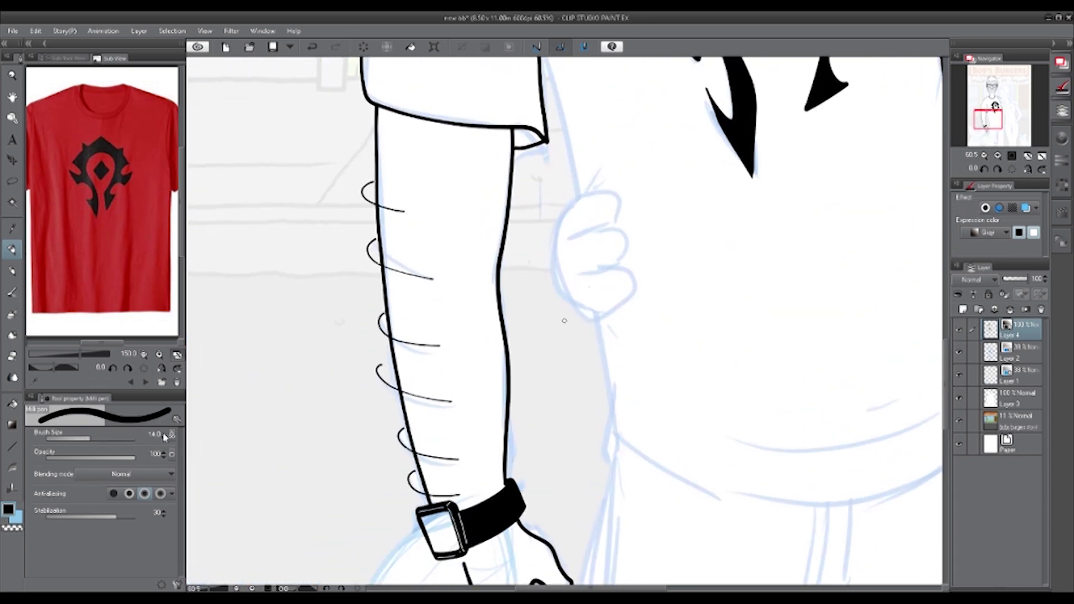
- Ink the shirt's right side and hem plus a belt loop on the trousers
{"action": "left_click_drag", "start_coordinate": [784, 319], "coordinate": [504, 319]}
{"action": "left_click_drag", "start_coordinate": [684, 180], "coordinate": [332, 425]}
{"action": "scroll", "coordinate": [684, 243], "scroll_direction": "up", "scroll_amount": 3}
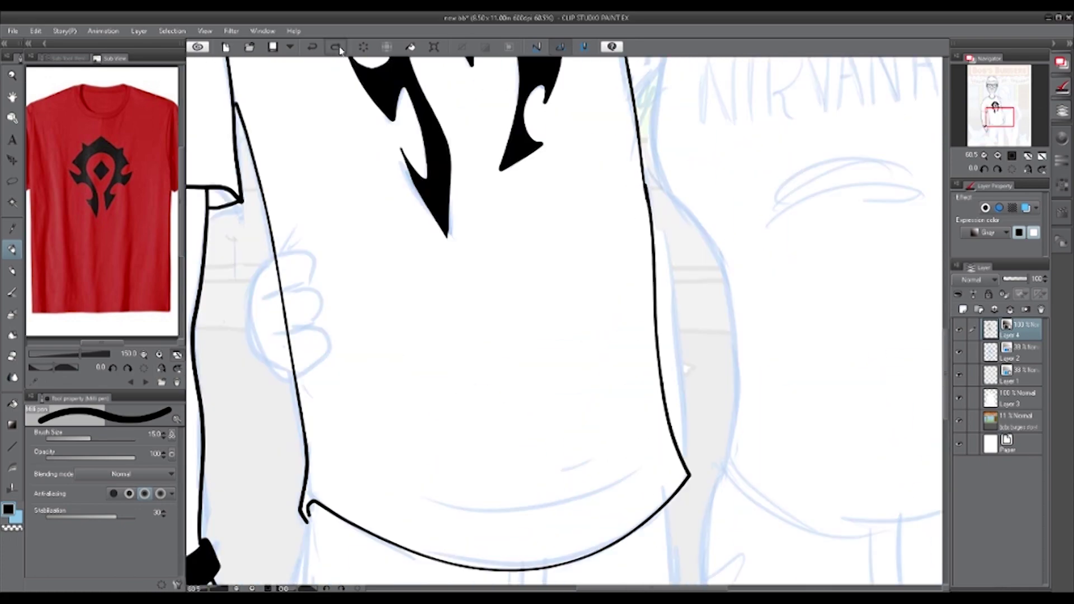
{"action": "left_click", "coordinate": [336, 47]}
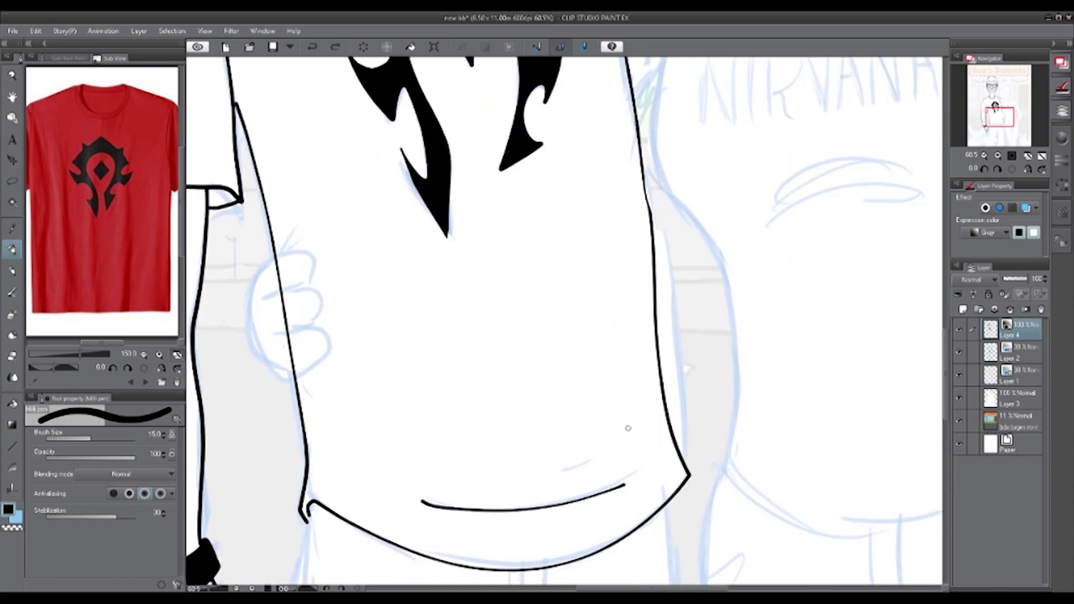
{"action": "left_click_drag", "start_coordinate": [574, 179], "coordinate": [608, 178]}
{"action": "left_click_drag", "start_coordinate": [676, 261], "coordinate": [527, 514]}
{"action": "key", "text": "ctrl+z"}
- Ink the trouser leg lines
{"action": "mouse_move", "coordinate": [561, 301]}
{"action": "left_mouse_down"}
{"action": "mouse_move", "coordinate": [526, 520]}
{"action": "mouse_move", "coordinate": [606, 576]}
{"action": "left_mouse_up"}
{"action": "left_click_drag", "start_coordinate": [370, 120], "coordinate": [313, 477]}
{"action": "left_click_drag", "start_coordinate": [727, 110], "coordinate": [753, 585]}
{"action": "scroll", "coordinate": [566, 336], "scroll_direction": "down", "scroll_amount": 5}
{"action": "left_click_drag", "start_coordinate": [618, 161], "coordinate": [642, 252]}
{"action": "key", "text": "ctrl+z"}
{"action": "scroll", "coordinate": [559, 224], "scroll_direction": "down", "scroll_amount": 2}
{"action": "scroll", "coordinate": [504, 213], "scroll_direction": "down", "scroll_amount": 2}
{"action": "scroll", "coordinate": [609, 191], "scroll_direction": "up", "scroll_amount": 3}
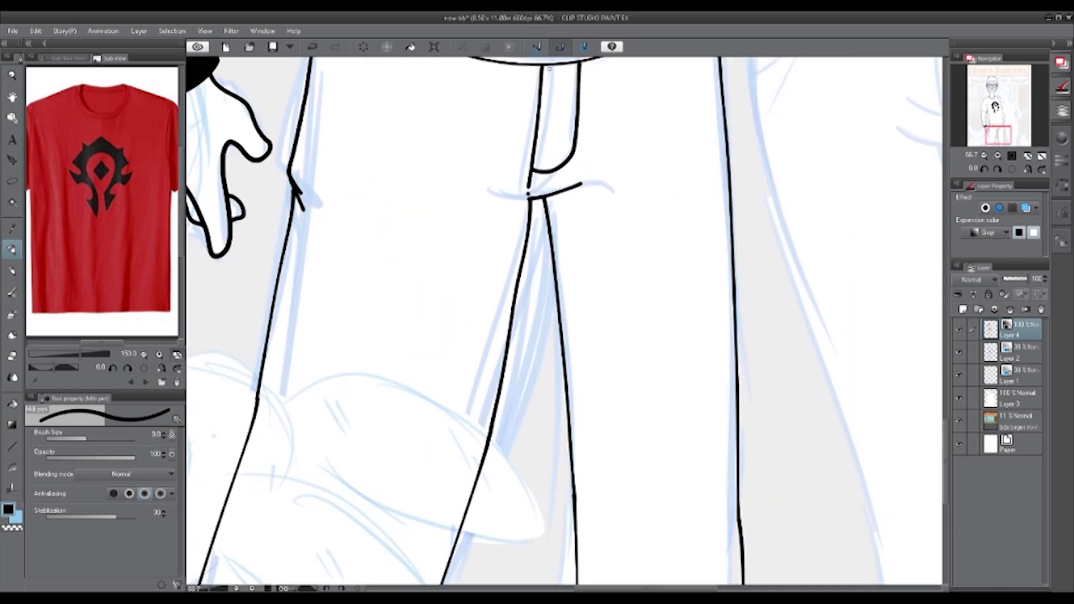
- Ink the outline, finger arc and knuckles of the hand hanging at his side
{"action": "left_click_drag", "start_coordinate": [413, 270], "coordinate": [564, 321]}
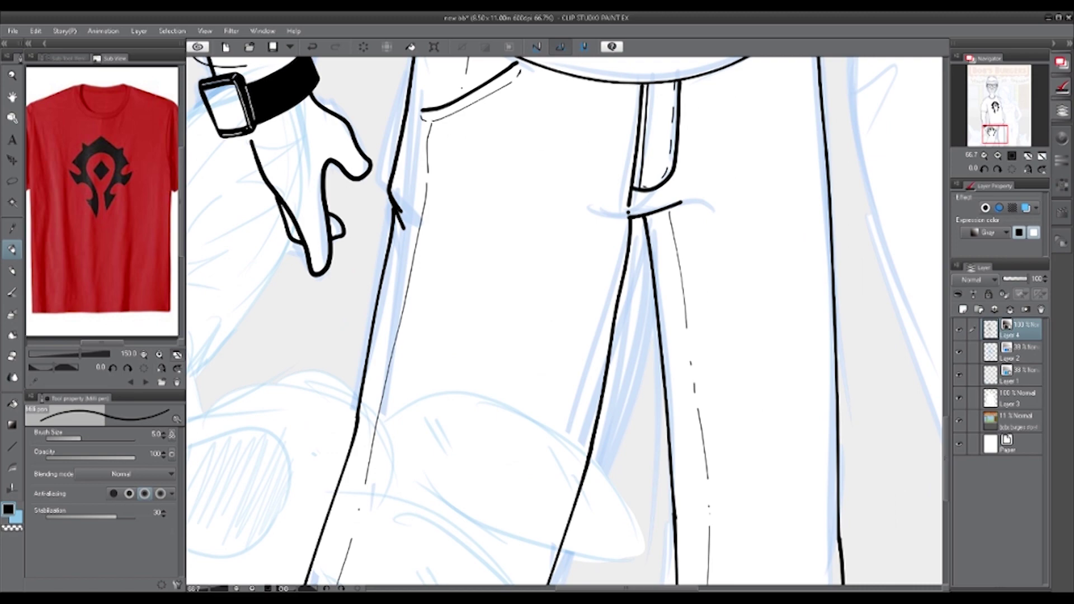
{"action": "left_click_drag", "start_coordinate": [425, 235], "coordinate": [201, 453]}
{"action": "left_click", "coordinate": [166, 437]}
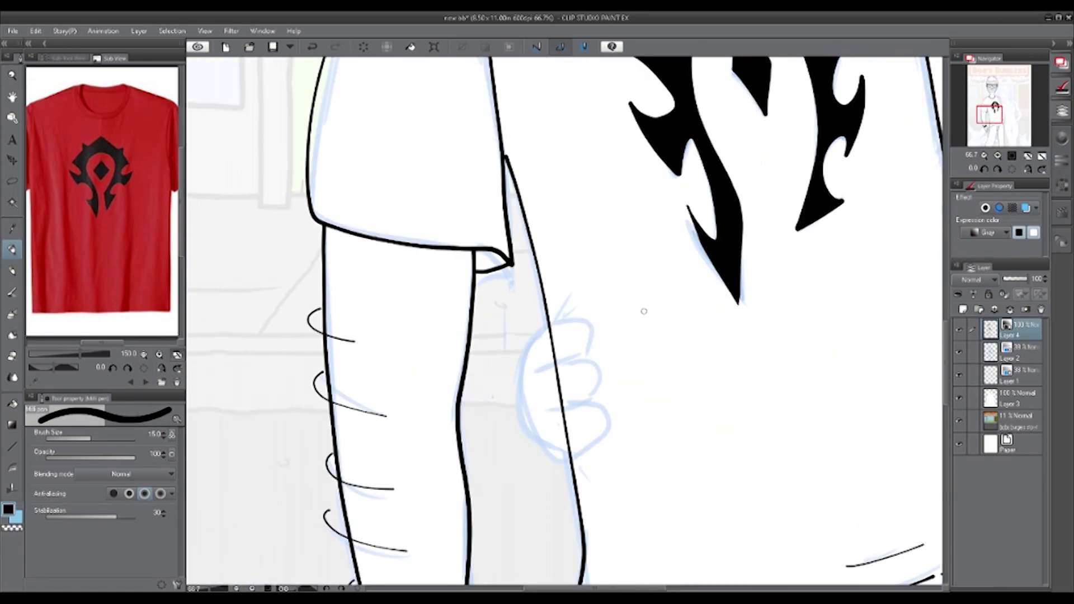
{"action": "left_click_drag", "start_coordinate": [540, 332], "coordinate": [556, 455]}
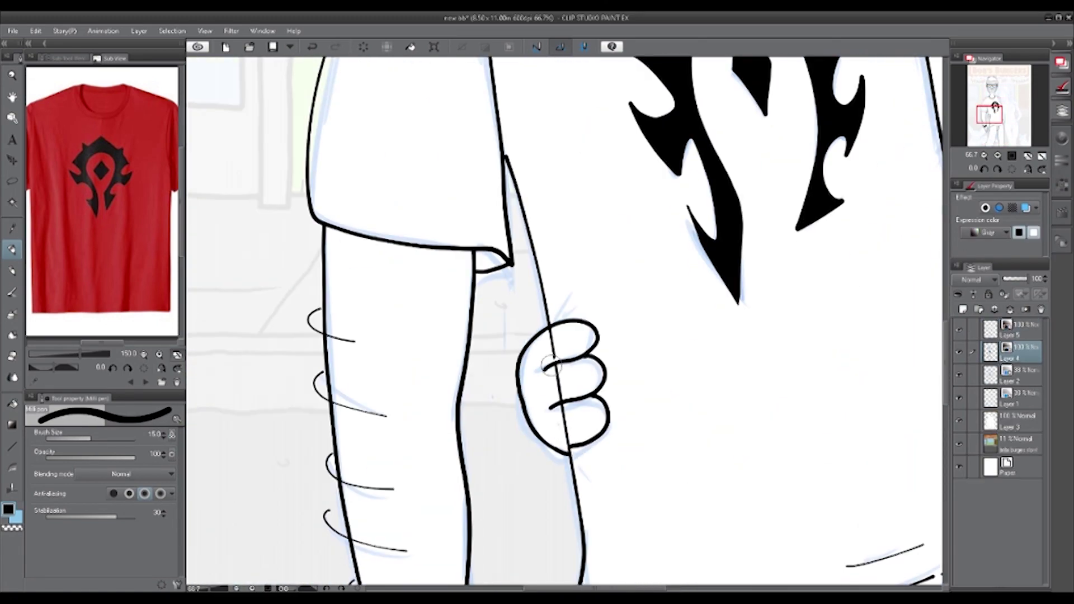
{"action": "key", "text": "ctrl+z"}
{"action": "key", "text": "ctrl+z"}
{"action": "key", "text": "ctrl+z"}
{"action": "left_click_drag", "start_coordinate": [585, 353], "coordinate": [516, 373]}
{"action": "left_click_drag", "start_coordinate": [529, 414], "coordinate": [519, 391]}
{"action": "left_click_drag", "start_coordinate": [546, 371], "coordinate": [591, 402]}
{"action": "left_click_drag", "start_coordinate": [542, 417], "coordinate": [538, 446]}
{"action": "left_click_drag", "start_coordinate": [594, 403], "coordinate": [586, 451]}
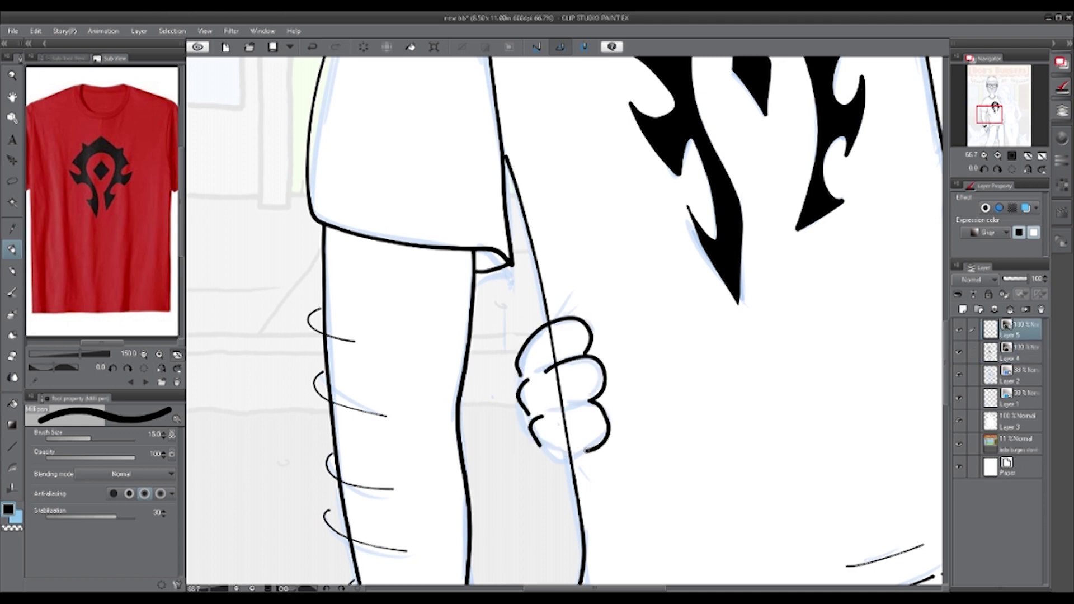
- Rework the side hand's strokes, redrawing its upper finger
{"action": "key", "text": "ctrl+z"}
{"action": "key", "text": "ctrl+z"}
{"action": "key", "text": "ctrl+z"}
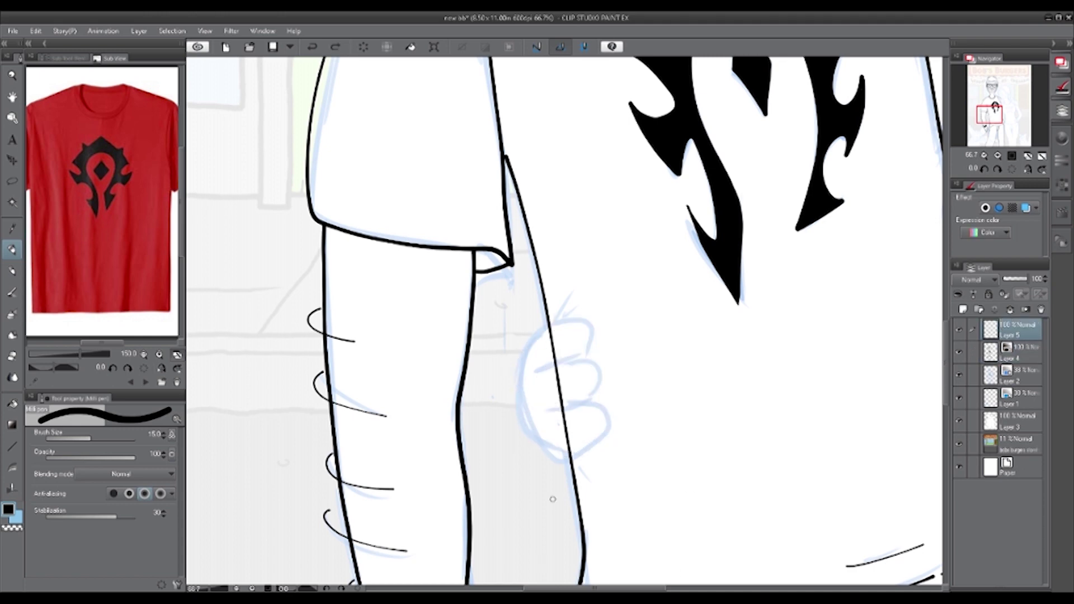
{"action": "key", "text": "ctrl+z"}
{"action": "key", "text": "ctrl+y"}
{"action": "key", "text": "ctrl+y"}
{"action": "key", "text": "ctrl+y"}
{"action": "key", "text": "ctrl+y"}
{"action": "key", "text": "ctrl+y"}
{"action": "key", "text": "ctrl+y"}
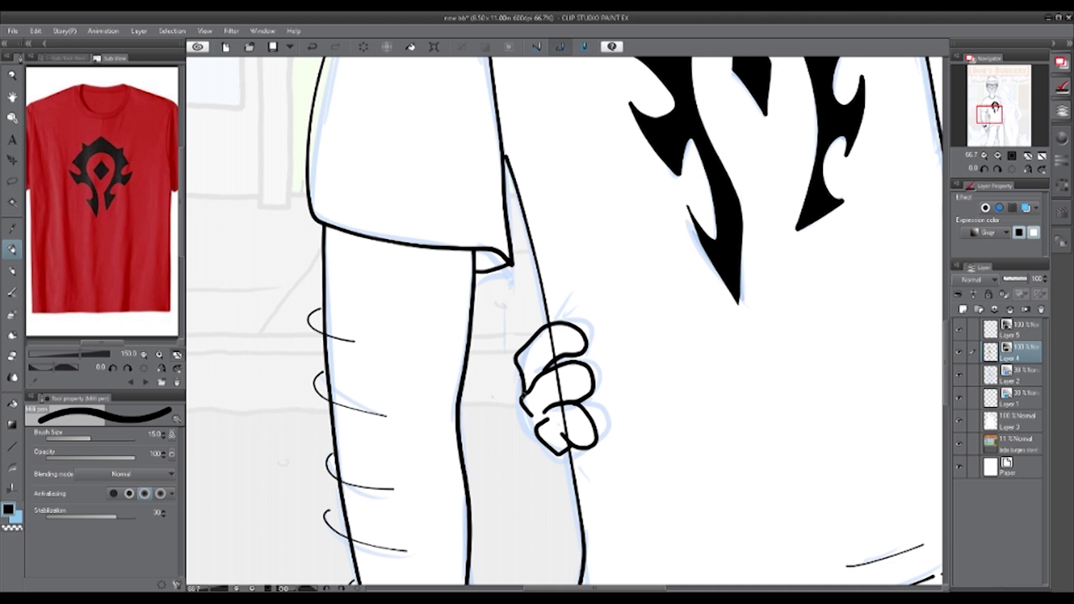
{"action": "key", "text": "ctrl+y"}
{"action": "key", "text": "ctrl+y"}
{"action": "key", "text": "ctrl+z"}
{"action": "key", "text": "ctrl+z"}
{"action": "key", "text": "ctrl+z"}
{"action": "left_click_drag", "start_coordinate": [546, 428], "coordinate": [593, 442]}
{"action": "key", "text": "ctrl+z"}
{"action": "left_click_drag", "start_coordinate": [513, 374], "coordinate": [588, 358]}
- Finish the side hand's fingers and palm, then ink the woman's first eye and pupil
{"action": "left_click_drag", "start_coordinate": [536, 374], "coordinate": [600, 392]}
{"action": "left_click_drag", "start_coordinate": [560, 442], "coordinate": [604, 425]}
{"action": "left_click_drag", "start_coordinate": [518, 380], "coordinate": [559, 462]}
{"action": "key", "text": "ctrl+z"}
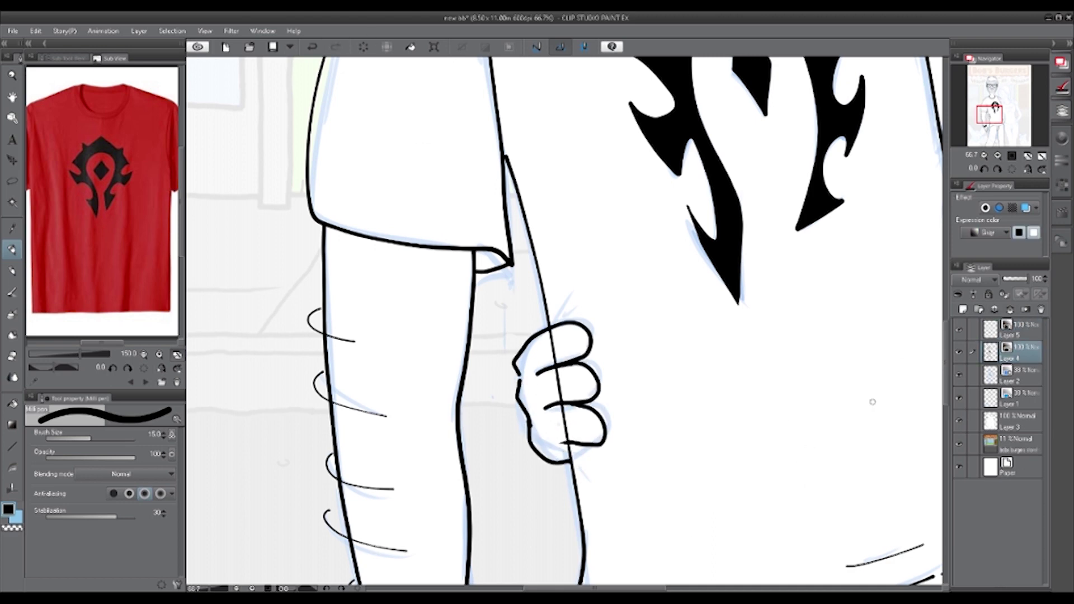
{"action": "left_click_drag", "start_coordinate": [453, 227], "coordinate": [451, 229]}
{"action": "left_click_drag", "start_coordinate": [449, 256], "coordinate": [457, 268]}
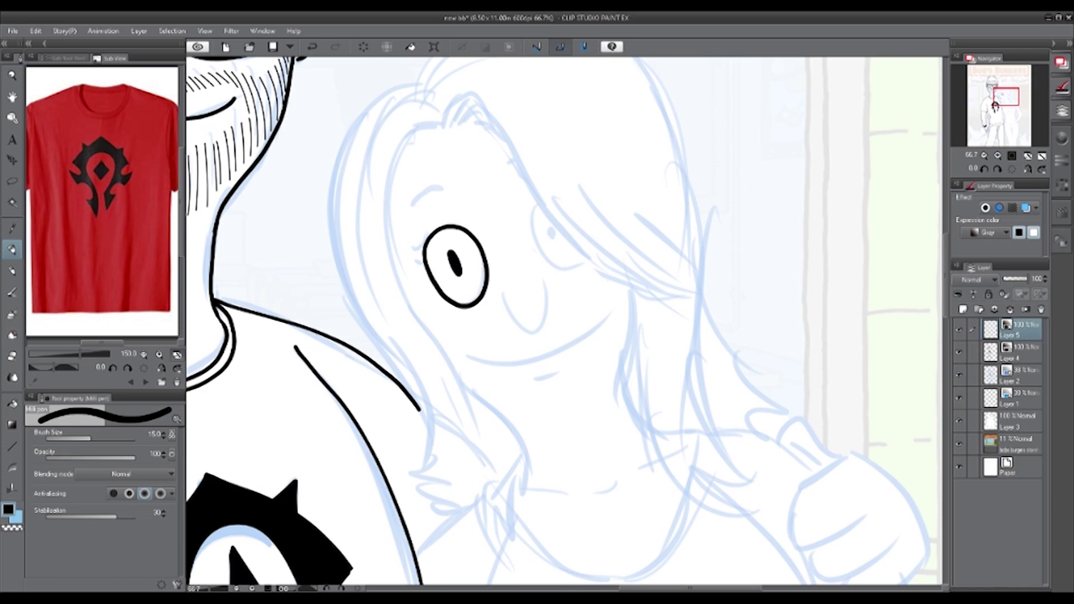
- Ink the woman's hair outline, strands and a jagged tuft near the neck
{"action": "mouse_move", "coordinate": [442, 127]}
{"action": "left_mouse_down"}
{"action": "mouse_move", "coordinate": [588, 263]}
{"action": "mouse_move", "coordinate": [689, 292]}
{"action": "mouse_move", "coordinate": [486, 448]}
{"action": "left_mouse_up"}
{"action": "key", "text": "ctrl+z"}
{"action": "scroll", "coordinate": [558, 571], "scroll_direction": "down", "scroll_amount": 1}
{"action": "mouse_move", "coordinate": [405, 188]}
{"action": "left_mouse_down"}
{"action": "mouse_move", "coordinate": [672, 286]}
{"action": "mouse_move", "coordinate": [702, 524]}
{"action": "left_mouse_up"}
{"action": "left_click_drag", "start_coordinate": [399, 185], "coordinate": [316, 573]}
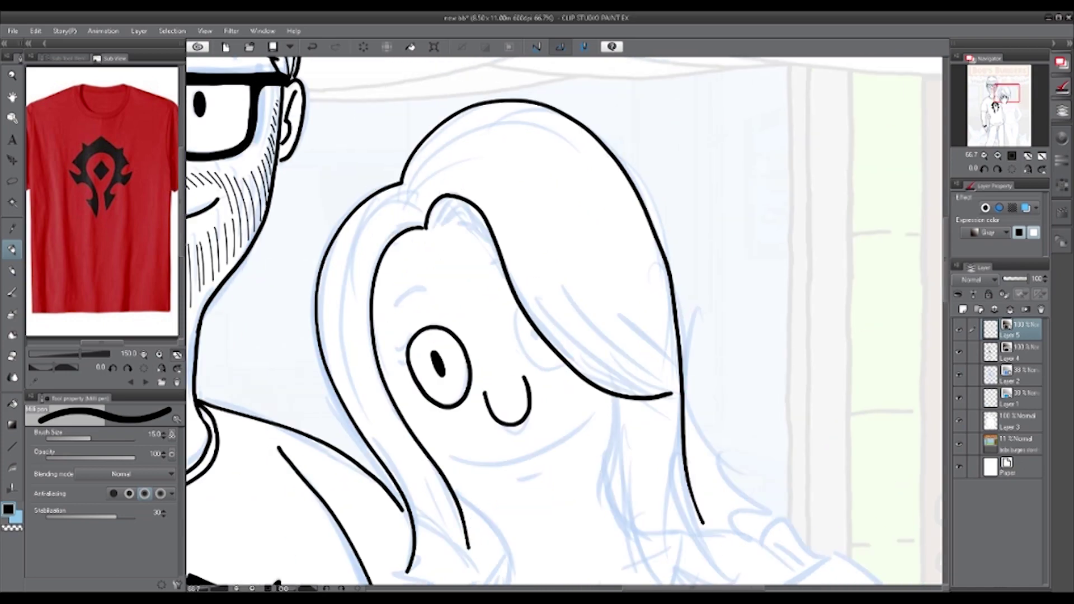
{"action": "scroll", "coordinate": [549, 336], "scroll_direction": "up", "scroll_amount": 1}
{"action": "left_click_drag", "start_coordinate": [498, 330], "coordinate": [535, 365]}
- Ink her smile, chin, second eye, neck line, right hair line and top hair strokes
{"action": "left_click_drag", "start_coordinate": [535, 225], "coordinate": [674, 185]}
{"action": "mouse_move", "coordinate": [600, 249]}
{"action": "left_mouse_down"}
{"action": "mouse_move", "coordinate": [642, 233]}
{"action": "mouse_move", "coordinate": [625, 331]}
{"action": "left_mouse_up"}
{"action": "left_click_drag", "start_coordinate": [596, 193], "coordinate": [631, 234]}
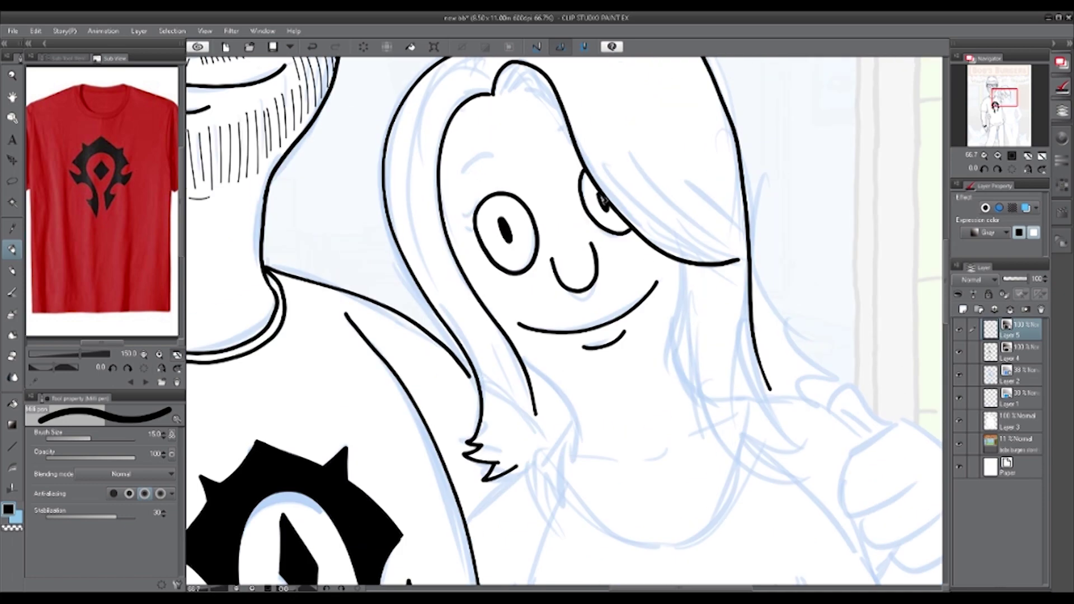
{"action": "left_click_drag", "start_coordinate": [558, 134], "coordinate": [568, 128]}
{"action": "left_click_drag", "start_coordinate": [523, 364], "coordinate": [586, 447]}
{"action": "left_click_drag", "start_coordinate": [683, 263], "coordinate": [694, 408]}
{"action": "left_click", "coordinate": [164, 438]}
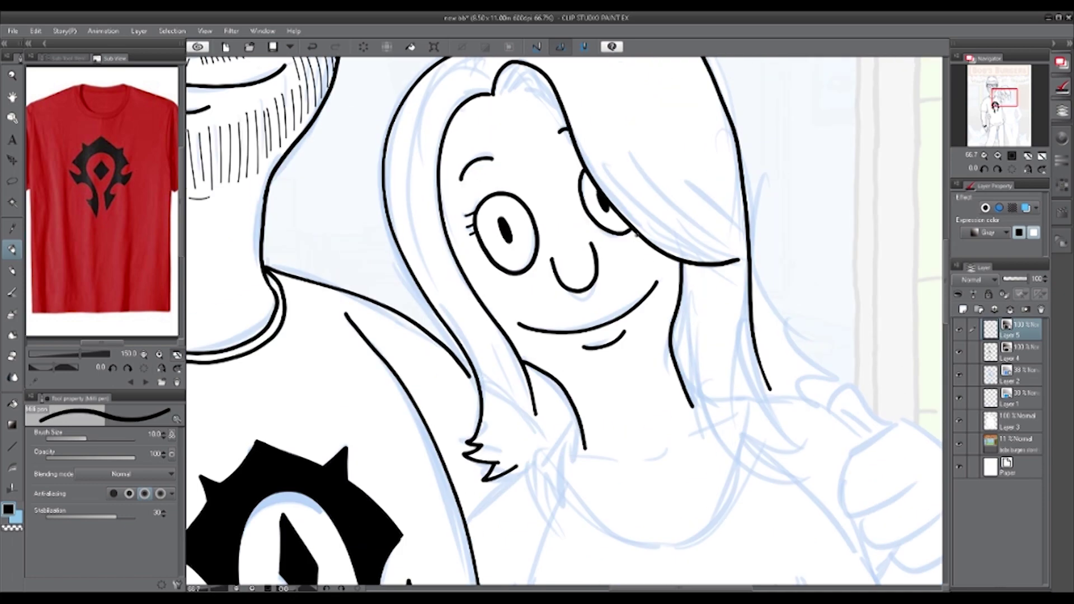
{"action": "left_click_drag", "start_coordinate": [521, 85], "coordinate": [555, 94]}
{"action": "left_click", "coordinate": [164, 437]}
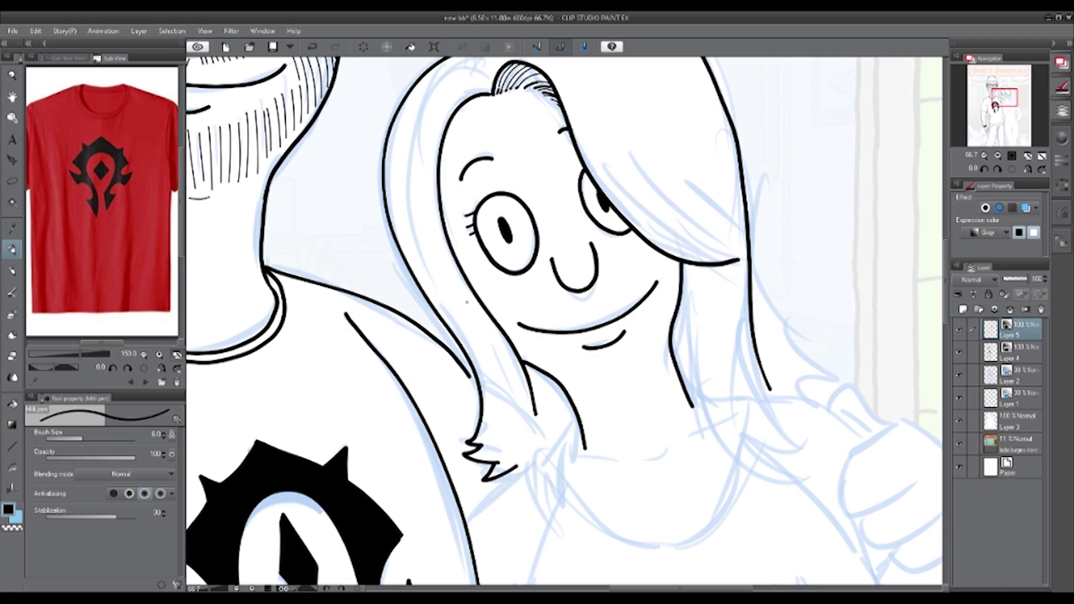
- Reset the canvas rotation to upright and ink two hair strands near her neck
{"action": "scroll", "coordinate": [467, 302], "scroll_direction": "up", "scroll_amount": 2}
{"action": "key", "text": "ctrl+z"}
{"action": "key", "text": "asciicircum"}
{"action": "key", "text": "asciicircum"}
{"action": "key", "text": "asciicircum"}
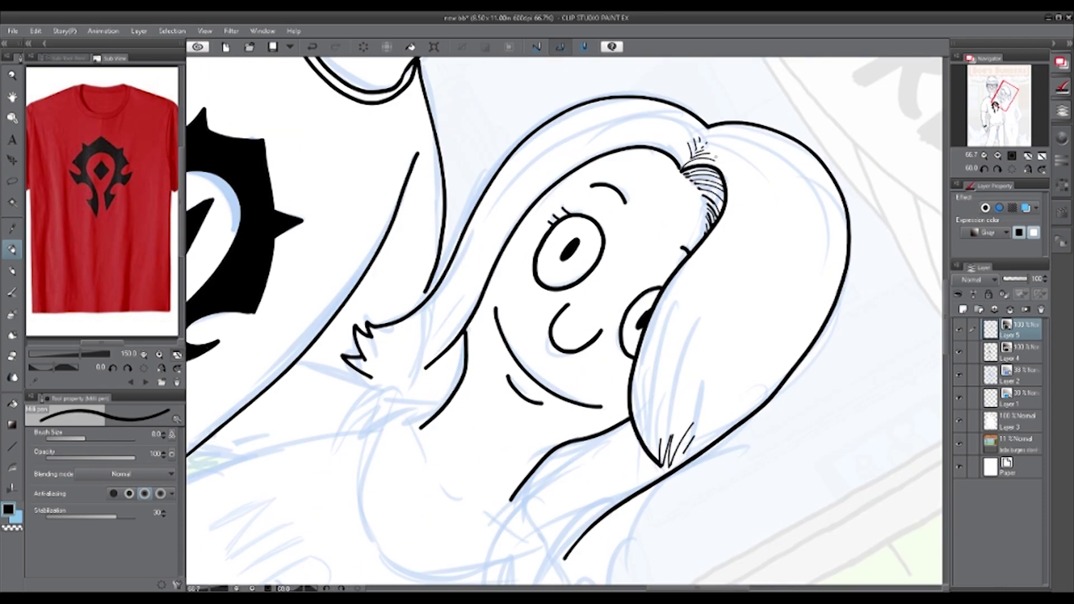
{"action": "key", "text": "minus"}
{"action": "key", "text": "minus"}
{"action": "key", "text": "minus"}
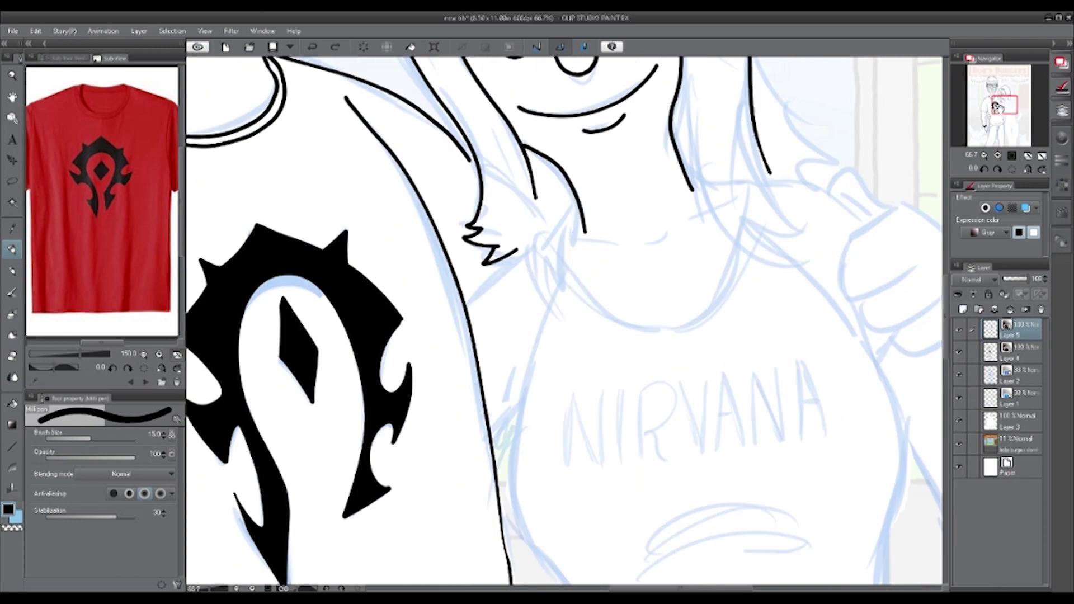
{"action": "scroll", "coordinate": [564, 321], "scroll_direction": "up", "scroll_amount": 2}
{"action": "left_click_drag", "start_coordinate": [652, 320], "coordinate": [698, 374]}
{"action": "left_click_drag", "start_coordinate": [670, 298], "coordinate": [705, 326]}
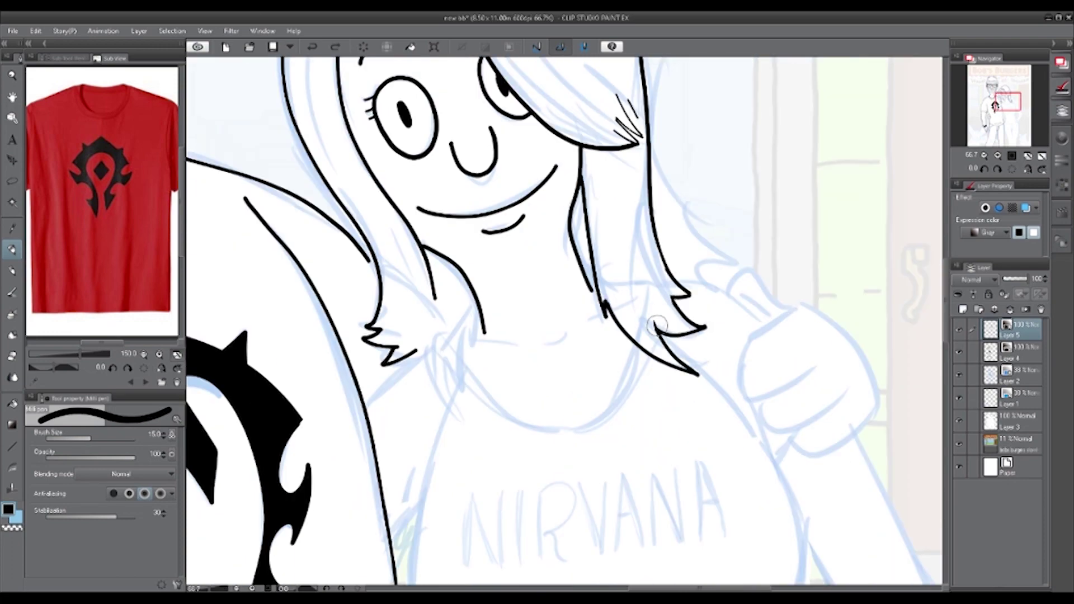
- Ink the jagged hair ends, neckline and shoulder line, ending at pen size 15
{"action": "mouse_move", "coordinate": [414, 351]}
{"action": "left_mouse_down"}
{"action": "mouse_move", "coordinate": [445, 400]}
{"action": "mouse_move", "coordinate": [484, 323]}
{"action": "left_mouse_up"}
{"action": "left_click_drag", "start_coordinate": [466, 373], "coordinate": [638, 342]}
{"action": "left_click", "coordinate": [166, 442]}
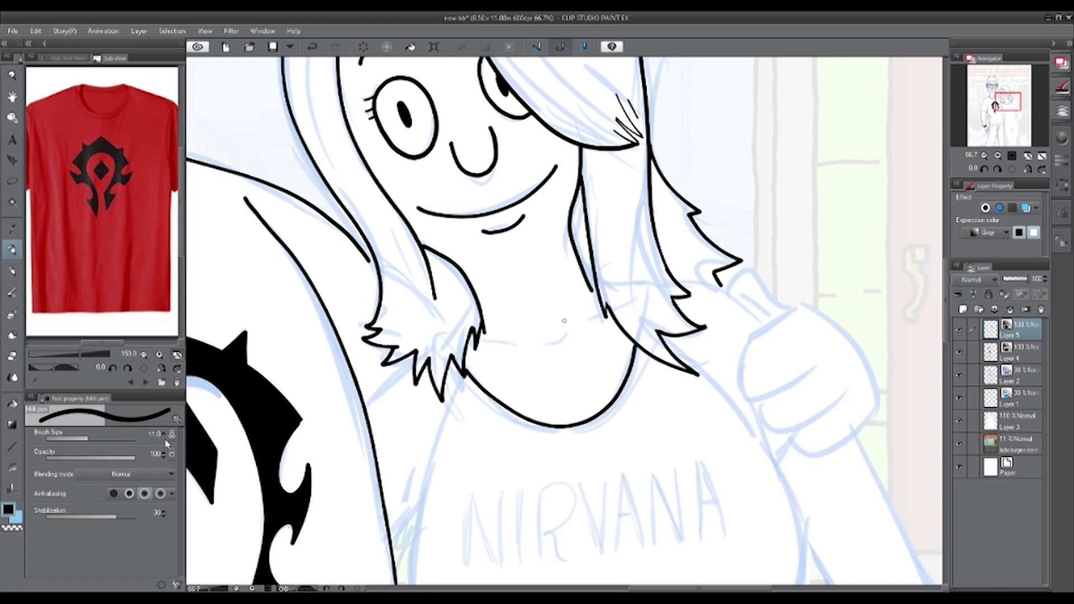
{"action": "key", "text": "bracketright"}
{"action": "left_click_drag", "start_coordinate": [414, 380], "coordinate": [364, 404]}
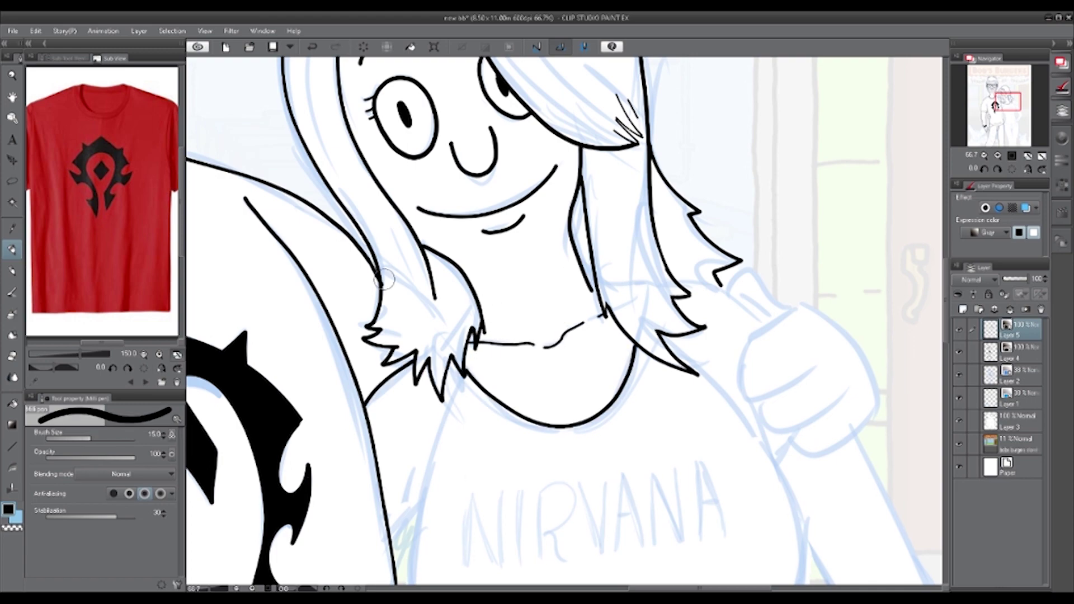
- Ink the thumbs-up fist: thumb, fingers and back of the hand
{"action": "left_click_drag", "start_coordinate": [593, 206], "coordinate": [627, 245]}
{"action": "left_click_drag", "start_coordinate": [577, 280], "coordinate": [663, 273]}
{"action": "left_click_drag", "start_coordinate": [683, 271], "coordinate": [606, 317]}
{"action": "left_click_drag", "start_coordinate": [610, 190], "coordinate": [680, 263]}
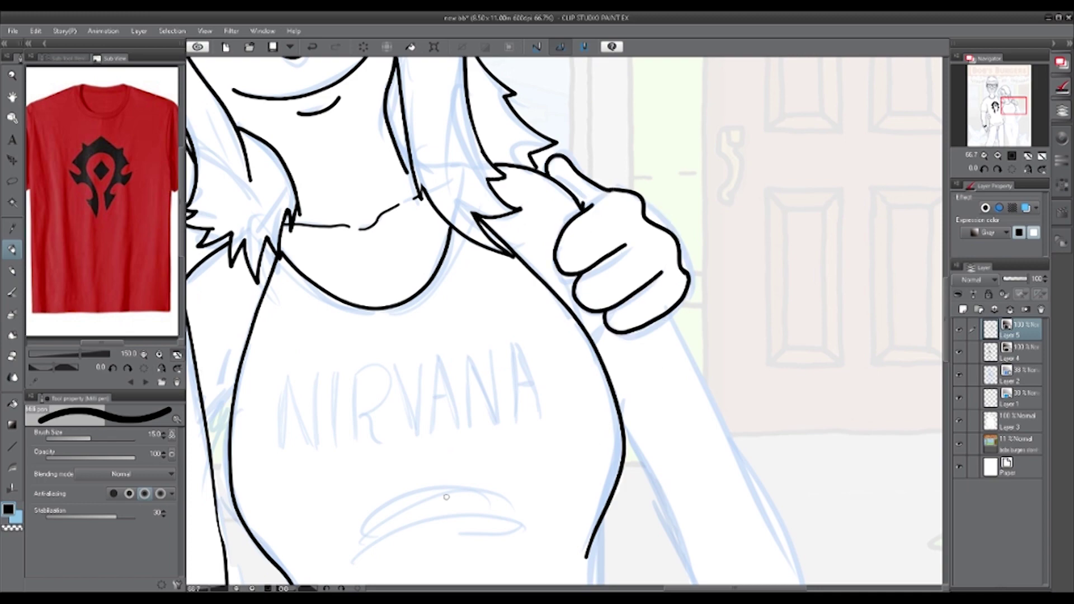
- Ink her far arm down to the waist with the hand resting on her hip
{"action": "left_click_drag", "start_coordinate": [672, 185], "coordinate": [789, 504]}
{"action": "mouse_move", "coordinate": [658, 59]}
{"action": "left_mouse_down"}
{"action": "mouse_move", "coordinate": [626, 256]}
{"action": "mouse_move", "coordinate": [656, 344]}
{"action": "left_mouse_up"}
{"action": "left_click_drag", "start_coordinate": [834, 262], "coordinate": [706, 419]}
{"action": "mouse_move", "coordinate": [681, 404]}
{"action": "left_mouse_down"}
{"action": "mouse_move", "coordinate": [703, 425]}
{"action": "mouse_move", "coordinate": [683, 404]}
{"action": "left_mouse_up"}
{"action": "left_click_drag", "start_coordinate": [656, 355], "coordinate": [666, 373]}
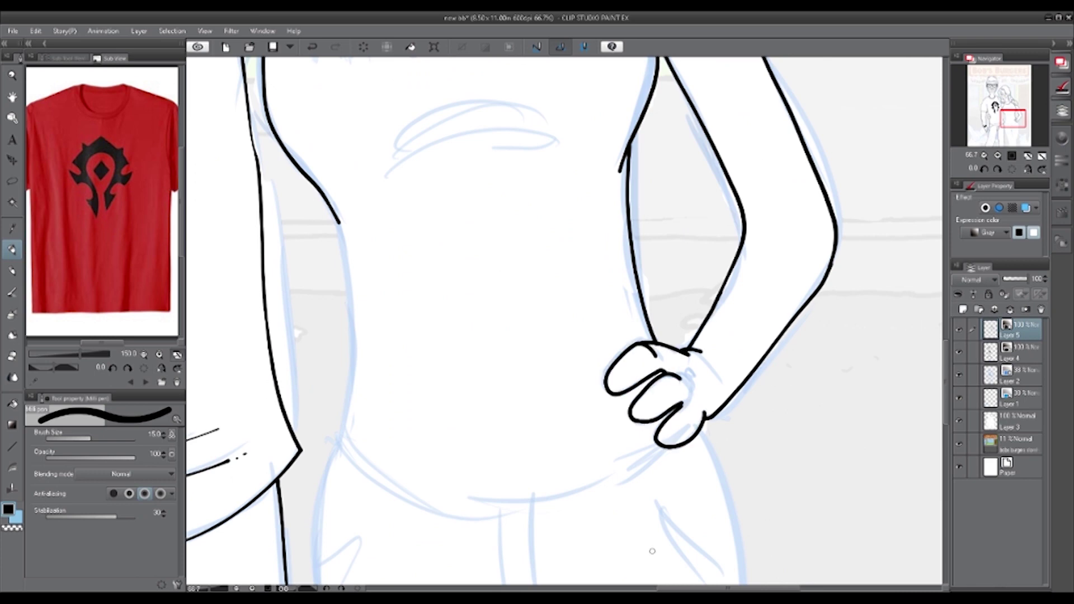
- Merge Layer 5 down into Layer 4 and ink the ring on the hip hand at pen size 9
{"action": "key", "text": "bracketleft"}
{"action": "key", "text": "bracketleft"}
{"action": "key", "text": "bracketleft"}
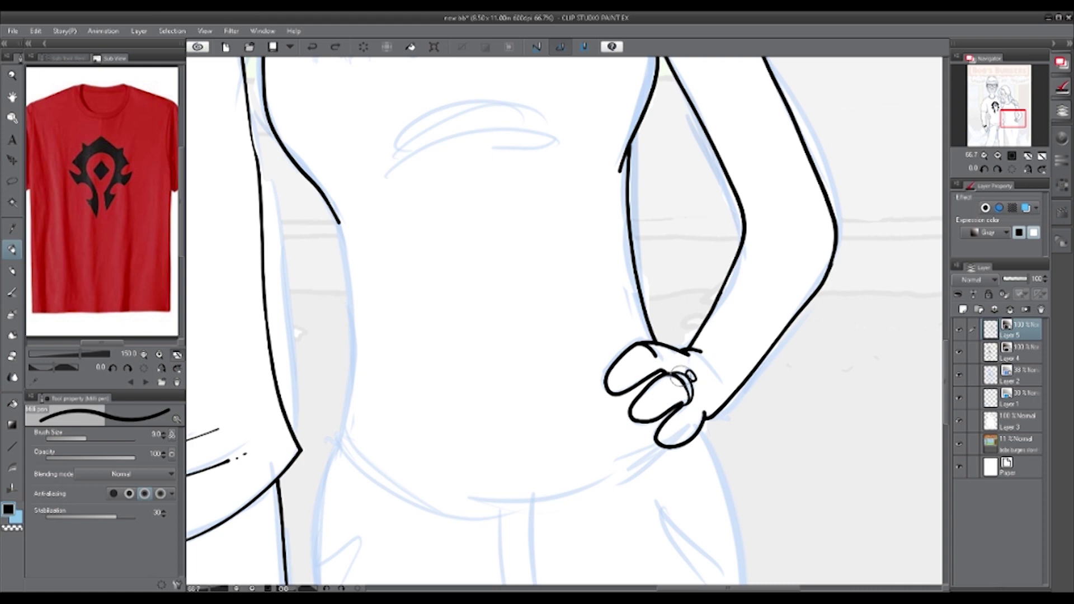
{"action": "key", "text": "ctrl+e"}
{"action": "left_click_drag", "start_coordinate": [702, 354], "coordinate": [725, 385]}
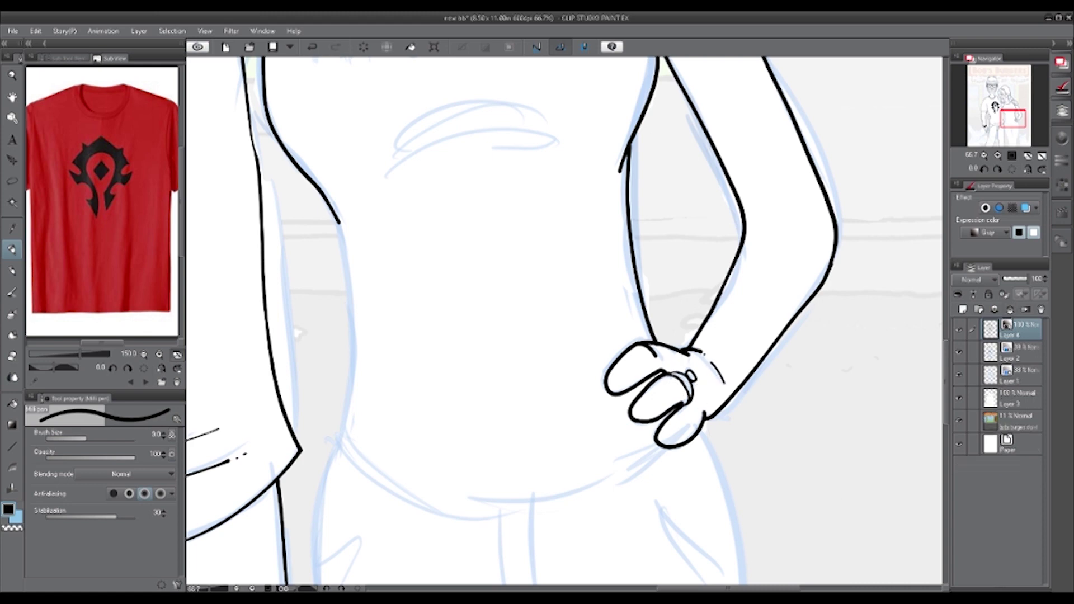
{"action": "key", "text": "bracketright"}
{"action": "key", "text": "bracketright"}
{"action": "key", "text": "bracketright"}
- At pen size 15, ink the torso's left side, the shirt's bottom curve and creases under NIRVANA
{"action": "mouse_move", "coordinate": [339, 224]}
{"action": "left_mouse_down"}
{"action": "mouse_move", "coordinate": [345, 443]}
{"action": "mouse_move", "coordinate": [666, 447]}
{"action": "left_mouse_up"}
{"action": "left_click_drag", "start_coordinate": [355, 446], "coordinate": [638, 458]}
{"action": "scroll", "coordinate": [564, 323], "scroll_direction": "up", "scroll_amount": 5}
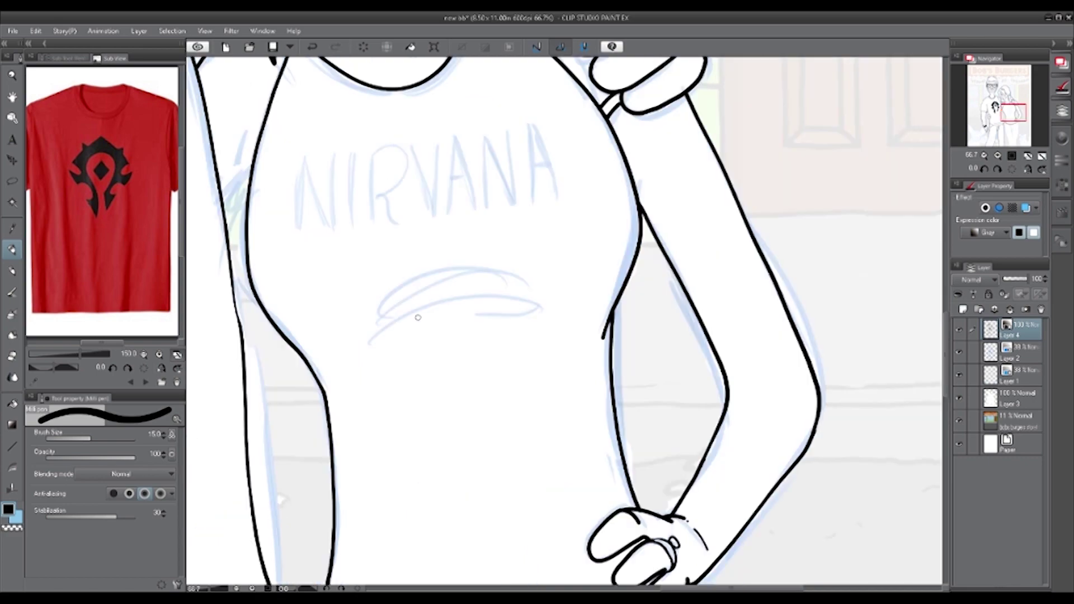
{"action": "left_click_drag", "start_coordinate": [362, 340], "coordinate": [517, 305]}
{"action": "scroll", "coordinate": [564, 322], "scroll_direction": "up", "scroll_amount": 2}
{"action": "scroll", "coordinate": [442, 268], "scroll_direction": "down", "scroll_amount": 3}
{"action": "scroll", "coordinate": [441, 268], "scroll_direction": "down", "scroll_amount": 3}
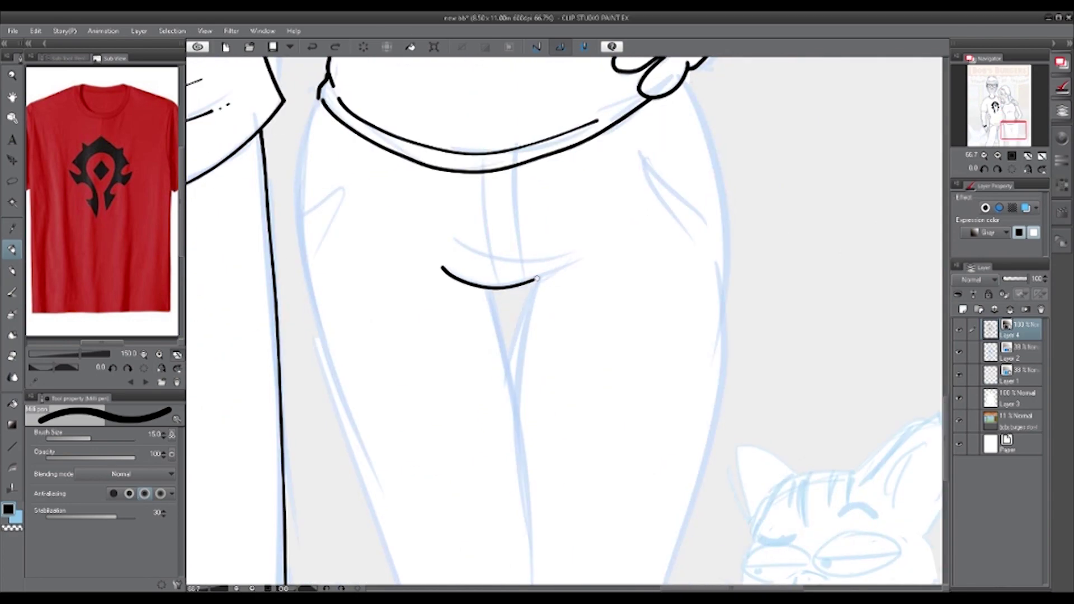
- Ink the torso sides and the outer outlines of the jeans legs
{"action": "left_click_drag", "start_coordinate": [506, 260], "coordinate": [551, 518]}
{"action": "scroll", "coordinate": [547, 119], "scroll_direction": "down", "scroll_amount": 2}
{"action": "left_click_drag", "start_coordinate": [545, 119], "coordinate": [526, 364]}
{"action": "scroll", "coordinate": [884, 132], "scroll_direction": "up", "scroll_amount": 5}
{"action": "left_click_drag", "start_coordinate": [323, 185], "coordinate": [370, 545]}
{"action": "left_click_drag", "start_coordinate": [683, 162], "coordinate": [722, 464]}
{"action": "scroll", "coordinate": [926, 212], "scroll_direction": "down", "scroll_amount": 1}
{"action": "scroll", "coordinate": [926, 211], "scroll_direction": "down", "scroll_amount": 5}
- Extend the right leg outline and ink the left leg's inner line and the centre seam
{"action": "left_click_drag", "start_coordinate": [820, 112], "coordinate": [747, 521]}
{"action": "left_click_drag", "start_coordinate": [470, 168], "coordinate": [534, 520]}
{"action": "left_click_drag", "start_coordinate": [633, 247], "coordinate": [641, 520]}
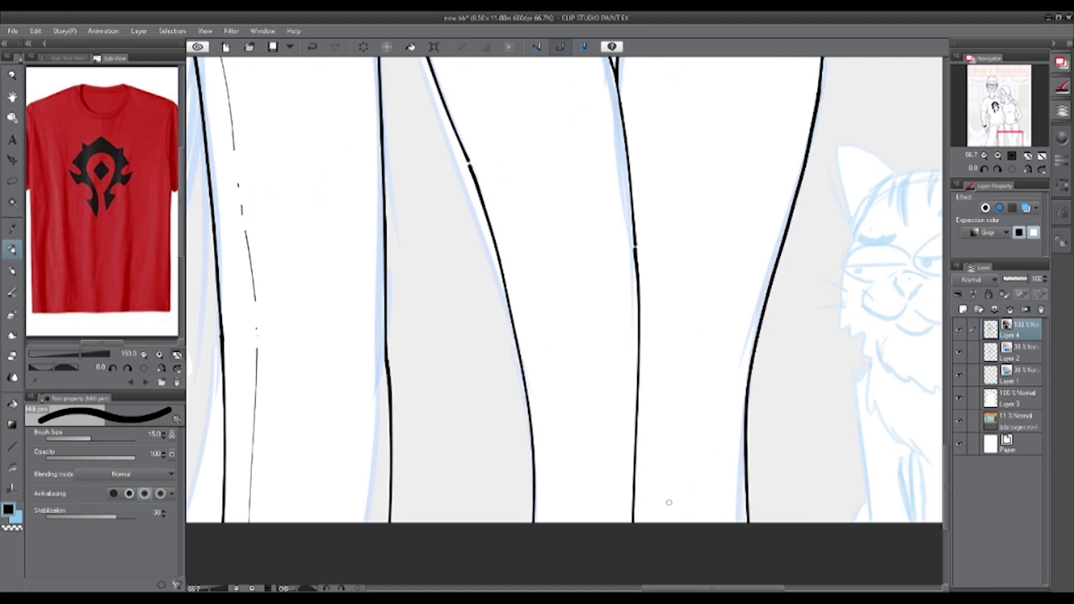
{"action": "scroll", "coordinate": [507, 443], "scroll_direction": "up", "scroll_amount": 2}
{"action": "scroll", "coordinate": [507, 443], "scroll_direction": "up", "scroll_amount": 1}
{"action": "left_click_drag", "start_coordinate": [417, 148], "coordinate": [523, 566]}
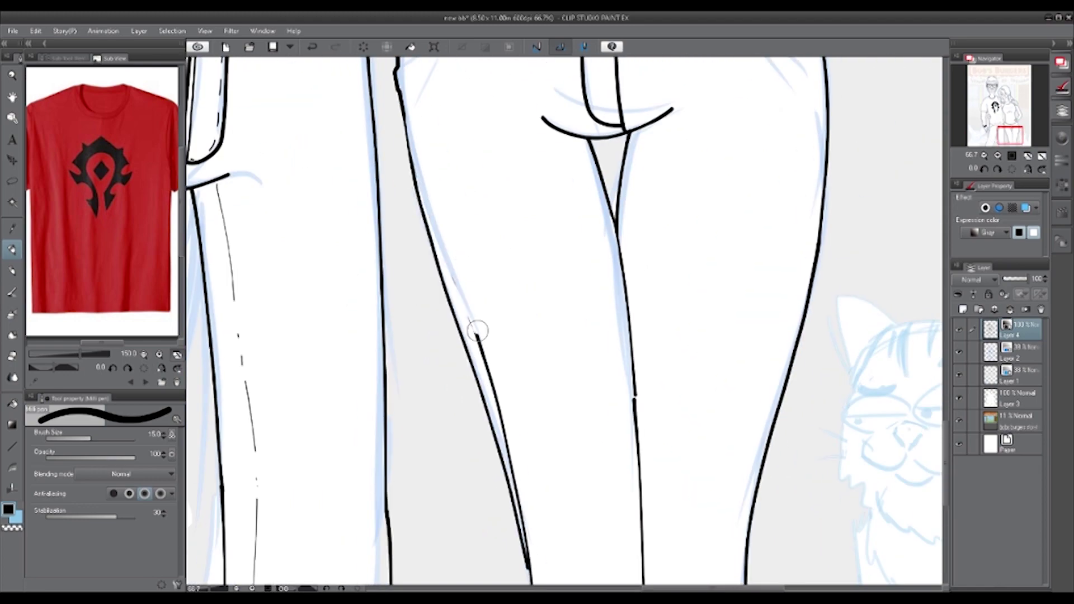
{"action": "scroll", "coordinate": [507, 336], "scroll_direction": "down", "scroll_amount": 3}
- Replace the stray leg stroke with a thicker leg line, then ink the pockets and waistband
{"action": "key", "text": "ctrl+z"}
{"action": "left_click_drag", "start_coordinate": [499, 186], "coordinate": [536, 407]}
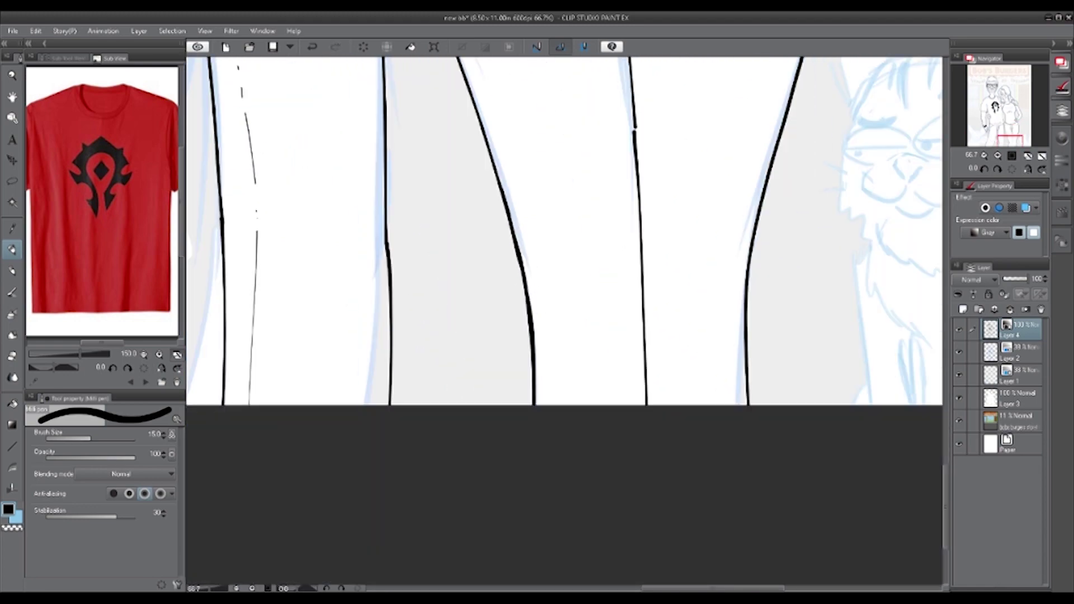
{"action": "scroll", "coordinate": [563, 317], "scroll_direction": "up", "scroll_amount": 3}
{"action": "left_click_drag", "start_coordinate": [438, 150], "coordinate": [380, 193]}
{"action": "left_click_drag", "start_coordinate": [730, 131], "coordinate": [806, 184]}
{"action": "left_click_drag", "start_coordinate": [527, 216], "coordinate": [649, 217]}
{"action": "left_click_drag", "start_coordinate": [603, 132], "coordinate": [608, 247]}
- At pen size 6, ink the thin fly stitching and a line across the waistband
{"action": "key", "text": "bracketleft"}
{"action": "key", "text": "bracketleft"}
{"action": "key", "text": "bracketleft"}
{"action": "left_click_drag", "start_coordinate": [571, 154], "coordinate": [600, 240]}
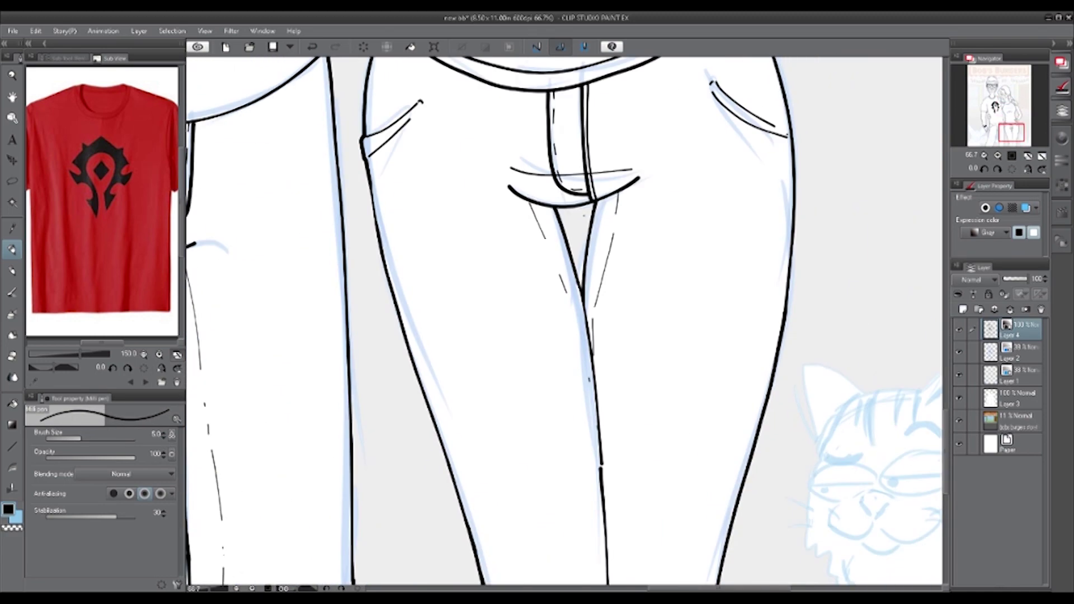
{"action": "scroll", "coordinate": [563, 317], "scroll_direction": "up", "scroll_amount": 3}
{"action": "left_click_drag", "start_coordinate": [376, 253], "coordinate": [515, 262]}
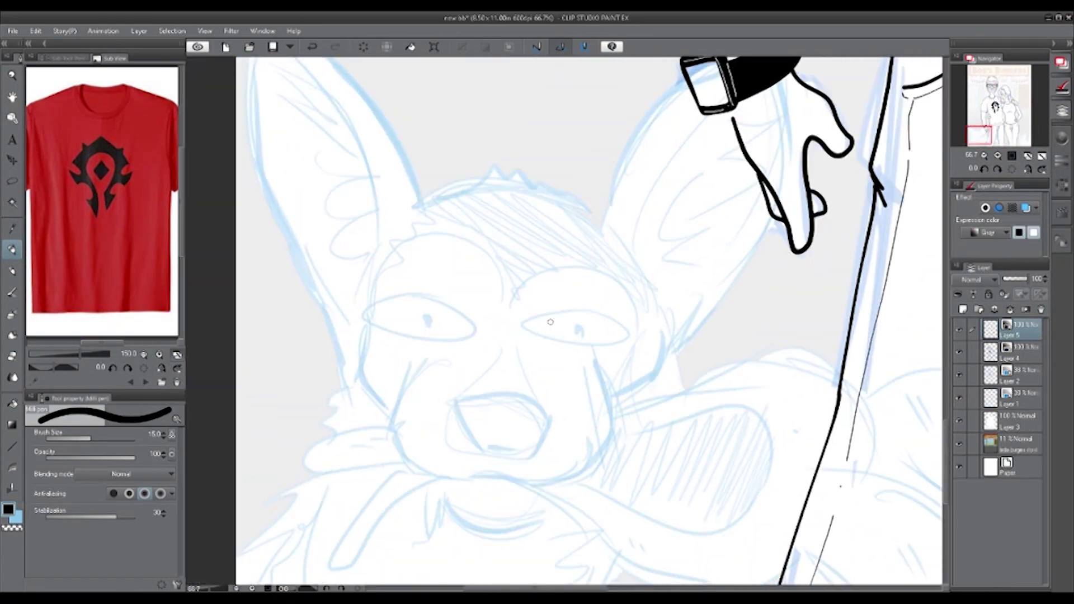
- Ink the dog's eye outline, U-shaped muzzle and nose, discarding the trial jaw strokes
{"action": "left_click_drag", "start_coordinate": [577, 312], "coordinate": [633, 335]}
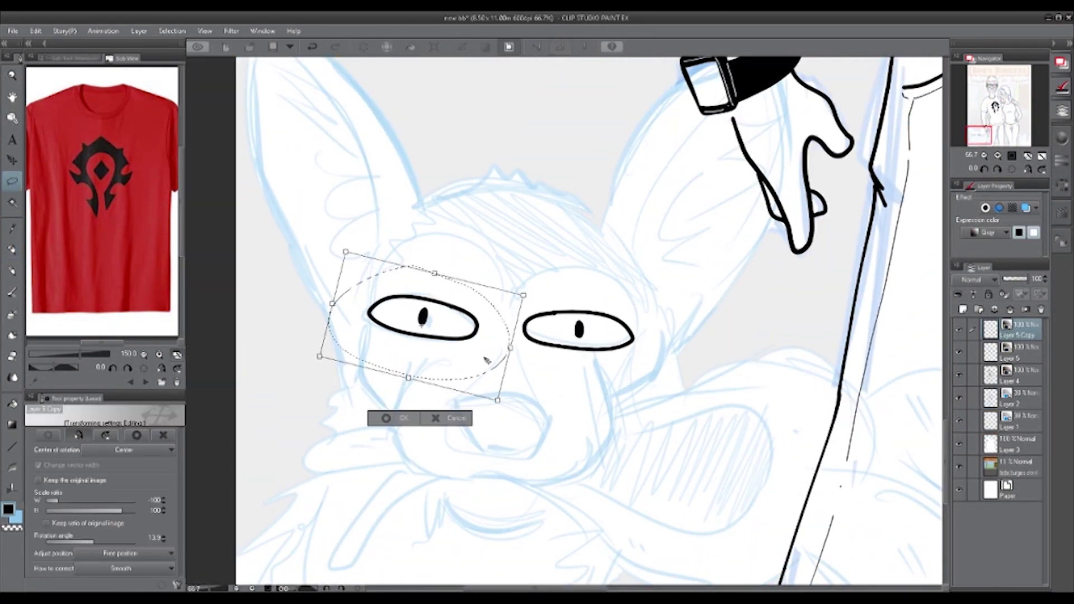
{"action": "key", "text": "p"}
{"action": "mouse_move", "coordinate": [392, 358]}
{"action": "left_mouse_down"}
{"action": "mouse_move", "coordinate": [422, 456]}
{"action": "mouse_move", "coordinate": [510, 480]}
{"action": "left_mouse_up"}
{"action": "key", "text": "ctrl+z"}
{"action": "key", "text": "ctrl+z"}
{"action": "left_click_drag", "start_coordinate": [577, 397], "coordinate": [474, 477]}
{"action": "key", "text": "ctrl+z"}
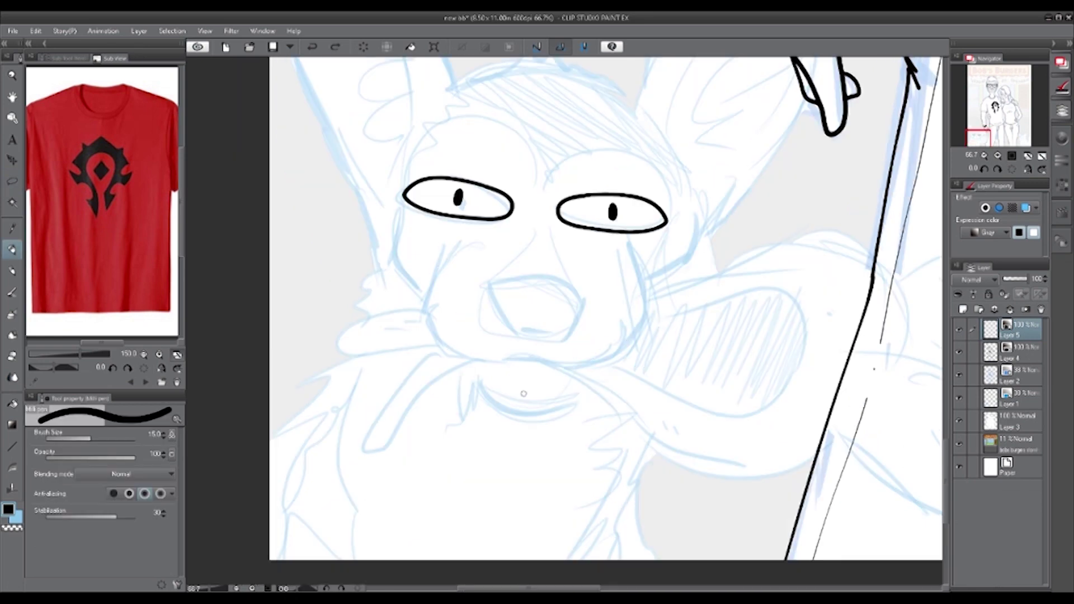
{"action": "left_click_drag", "start_coordinate": [458, 243], "coordinate": [624, 253]}
{"action": "mouse_move", "coordinate": [490, 283]}
{"action": "left_mouse_down"}
{"action": "mouse_move", "coordinate": [578, 297]}
{"action": "mouse_move", "coordinate": [491, 285]}
{"action": "left_mouse_up"}
{"action": "key", "text": "ctrl+z"}
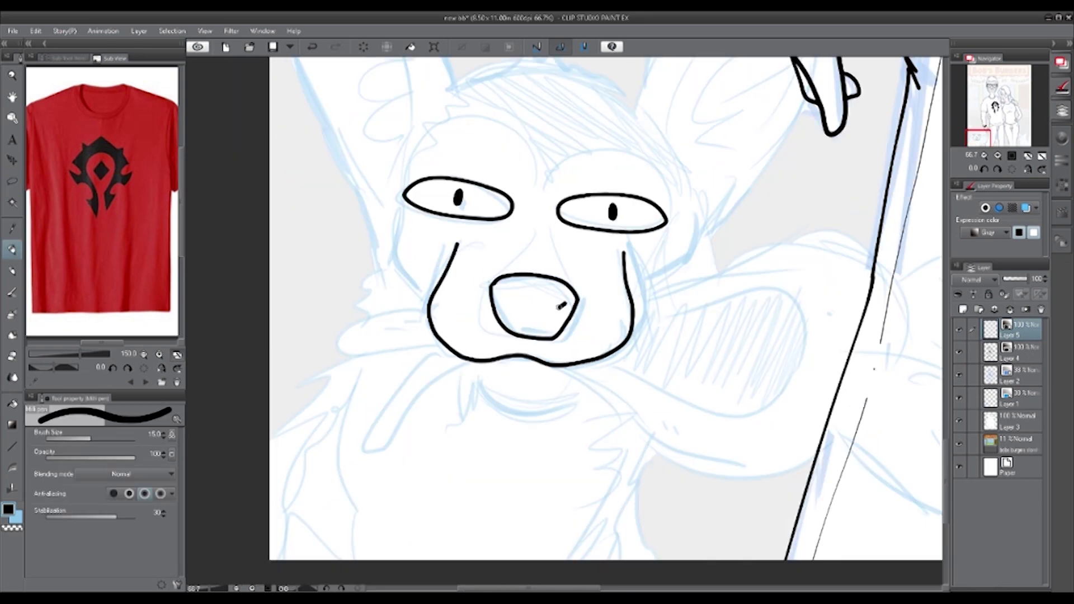
- Ink the dog's cheek lines, chin, neck underside and the toy's dangling strands
{"action": "left_click_drag", "start_coordinate": [632, 303], "coordinate": [675, 218]}
{"action": "left_click_drag", "start_coordinate": [430, 300], "coordinate": [396, 204]}
{"action": "mouse_move", "coordinate": [471, 367]}
{"action": "left_mouse_down"}
{"action": "mouse_move", "coordinate": [577, 392]}
{"action": "mouse_move", "coordinate": [374, 456]}
{"action": "left_mouse_up"}
{"action": "left_click_drag", "start_coordinate": [428, 315], "coordinate": [450, 352]}
{"action": "mouse_move", "coordinate": [554, 366]}
{"action": "left_mouse_down"}
{"action": "mouse_move", "coordinate": [682, 461]}
{"action": "mouse_move", "coordinate": [578, 461]}
{"action": "left_mouse_up"}
{"action": "left_click_drag", "start_coordinate": [473, 386], "coordinate": [739, 436]}
- Ink the toy's curves and its pointed fin-shaped end, plus the inner curve below the snout
{"action": "left_click_drag", "start_coordinate": [532, 308], "coordinate": [801, 397]}
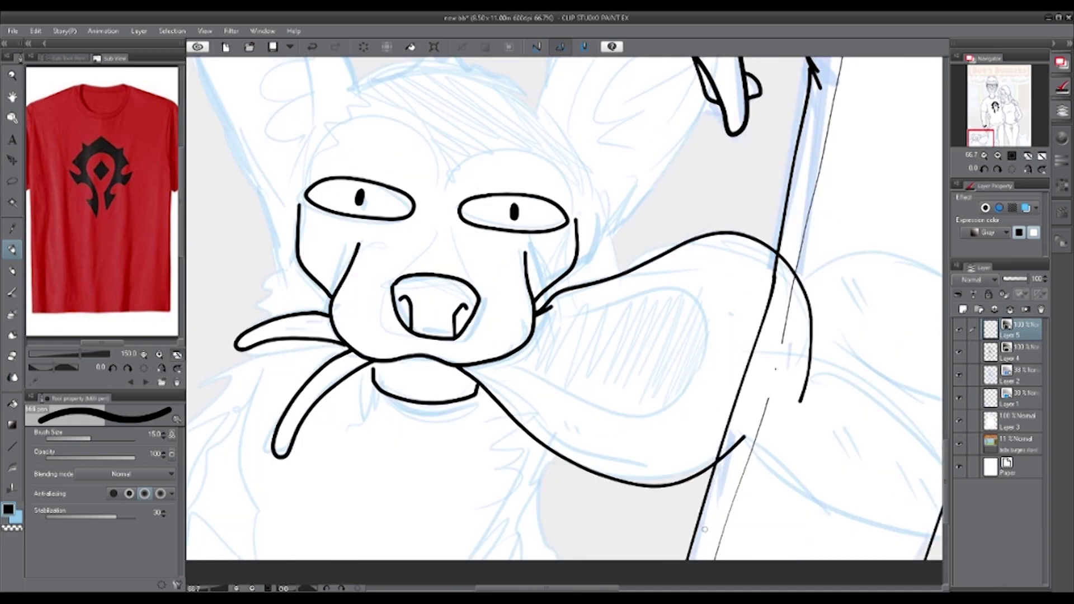
{"action": "left_click_drag", "start_coordinate": [806, 314], "coordinate": [677, 162]}
{"action": "left_click_drag", "start_coordinate": [610, 285], "coordinate": [654, 251]}
{"action": "left_click_drag", "start_coordinate": [667, 132], "coordinate": [672, 171]}
{"action": "mouse_move", "coordinate": [361, 210]}
{"action": "left_mouse_down"}
{"action": "mouse_move", "coordinate": [596, 179]}
{"action": "mouse_move", "coordinate": [401, 174]}
{"action": "left_mouse_up"}
{"action": "left_click_drag", "start_coordinate": [811, 358], "coordinate": [761, 408]}
- Erase the guide lines crossing the body and add short hatch marks on the toy
{"action": "left_click_drag", "start_coordinate": [593, 156], "coordinate": [551, 358]}
{"action": "left_click_drag", "start_coordinate": [609, 176], "coordinate": [599, 241]}
{"action": "left_click_drag", "start_coordinate": [649, 331], "coordinate": [670, 358]}
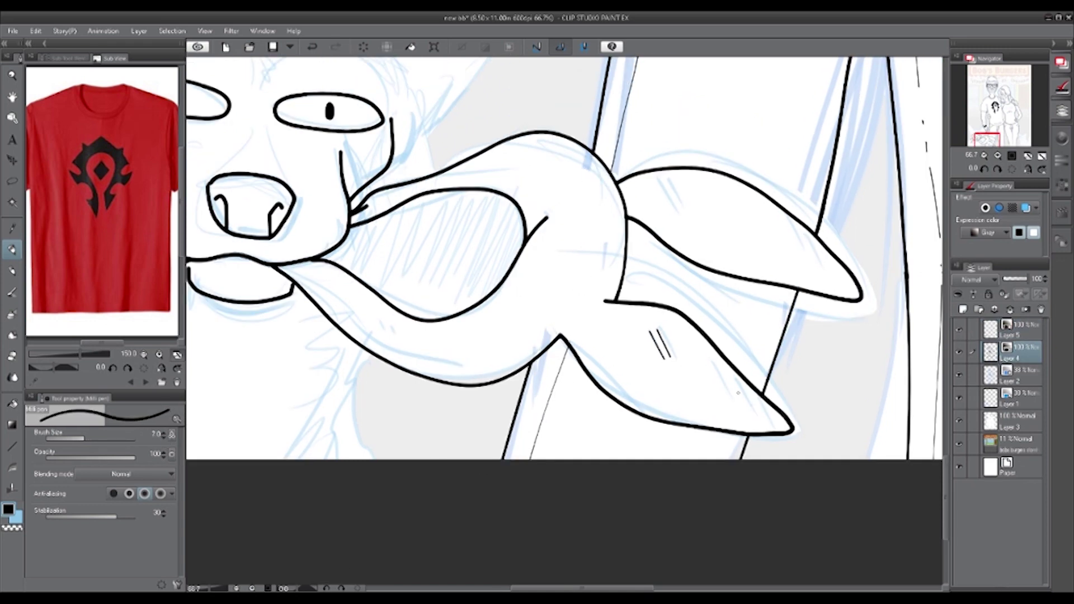
{"action": "left_click_drag", "start_coordinate": [504, 252], "coordinate": [672, 303]}
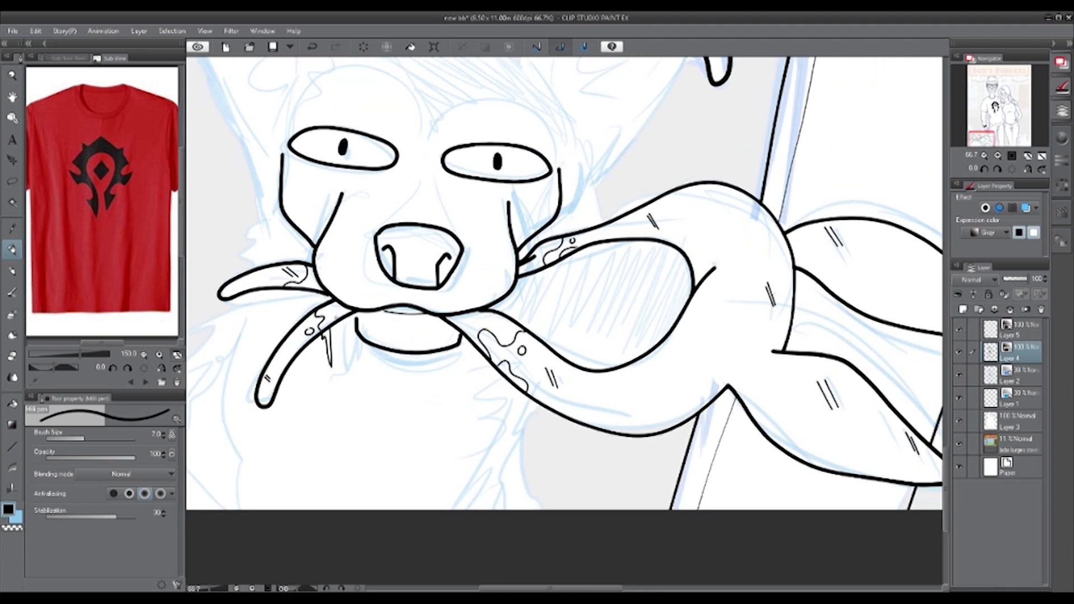
{"action": "key", "text": "g"}
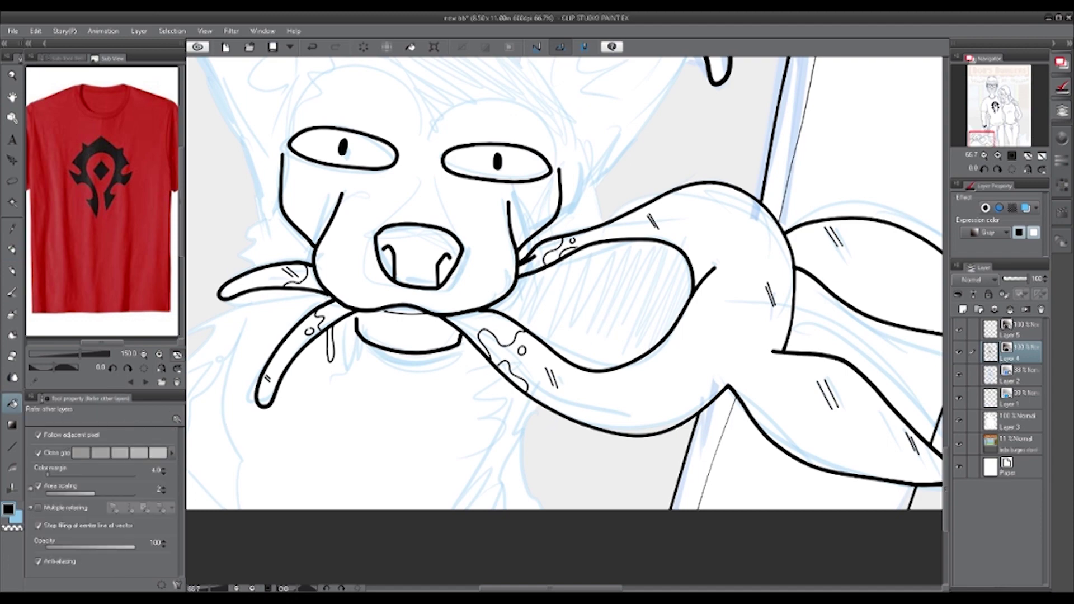
{"action": "key", "text": "p"}
{"action": "scroll", "coordinate": [565, 322], "scroll_direction": "up", "scroll_amount": 3}
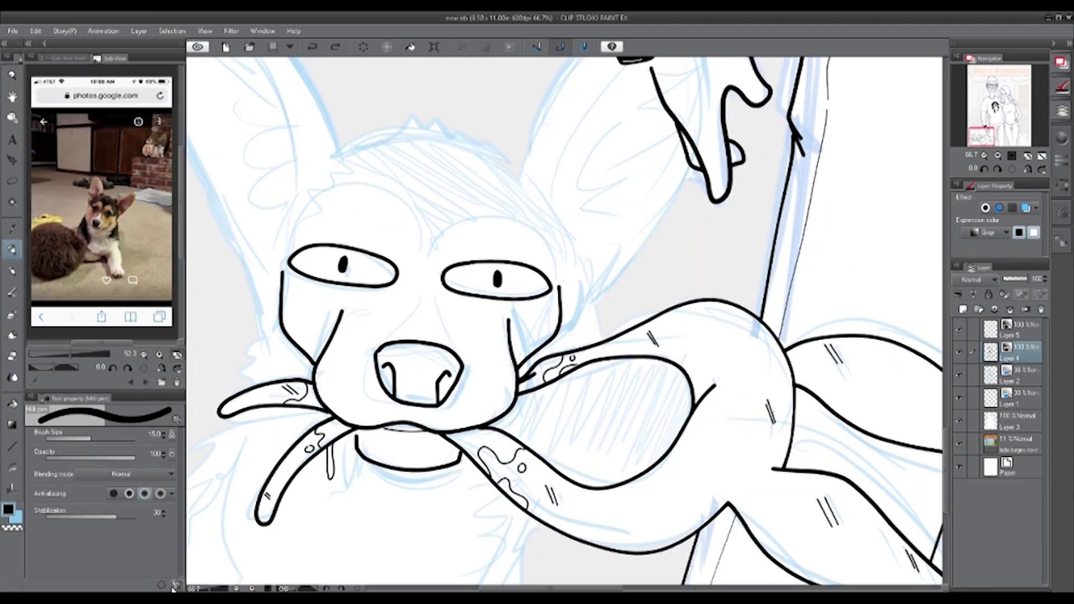
- Fill the watch band black and ink jagged fur across the top and left side of the head
{"action": "scroll", "coordinate": [565, 322], "scroll_direction": "up", "scroll_amount": 6}
{"action": "left_click_drag", "start_coordinate": [532, 235], "coordinate": [560, 224]}
{"action": "scroll", "coordinate": [671, 221], "scroll_direction": "up", "scroll_amount": 1}
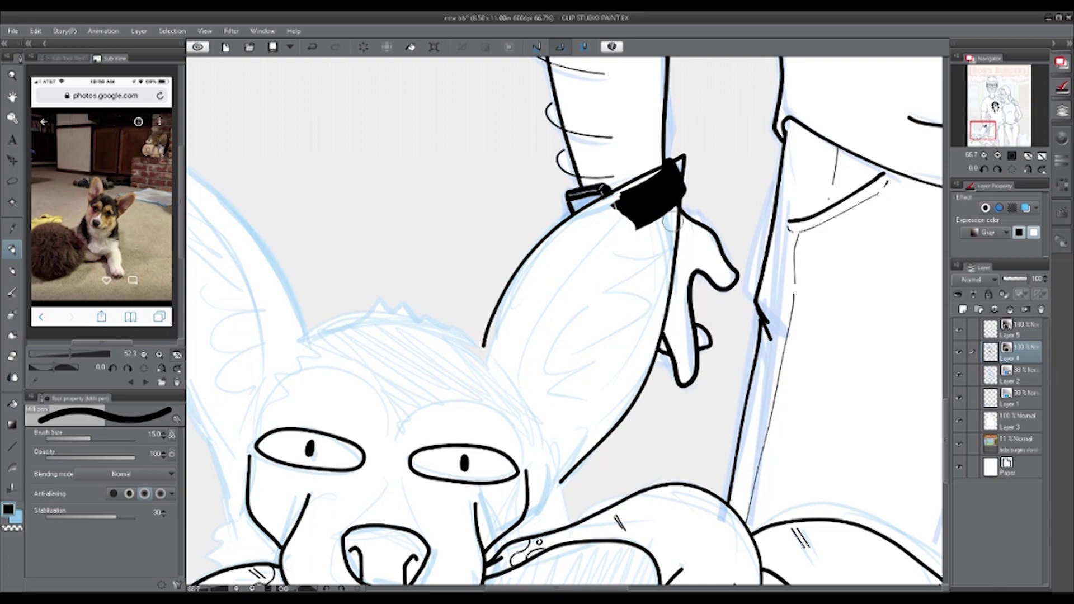
{"action": "left_click_drag", "start_coordinate": [315, 330], "coordinate": [483, 345]}
{"action": "mouse_move", "coordinate": [557, 487]}
{"action": "left_mouse_down"}
{"action": "mouse_move", "coordinate": [692, 270]}
{"action": "mouse_move", "coordinate": [663, 319]}
{"action": "left_mouse_up"}
{"action": "left_click_drag", "start_coordinate": [332, 196], "coordinate": [350, 347]}
{"action": "key", "text": "ctrl+z"}
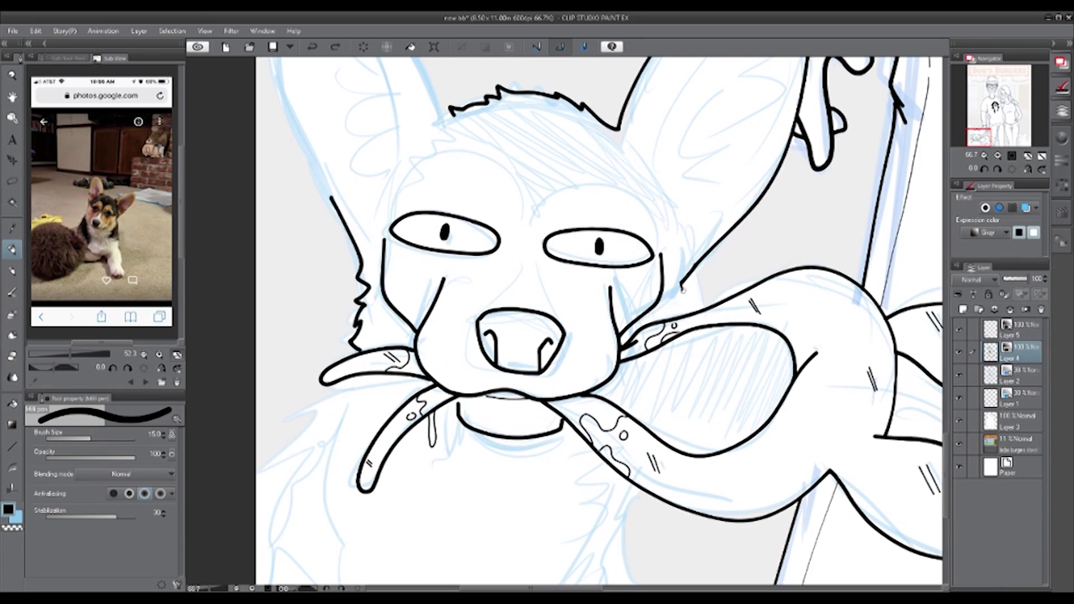
- Ink the inner ear lines at size 10 and fill the left ear with zigzag fur at size 6
{"action": "left_click_drag", "start_coordinate": [787, 54], "coordinate": [803, 290]}
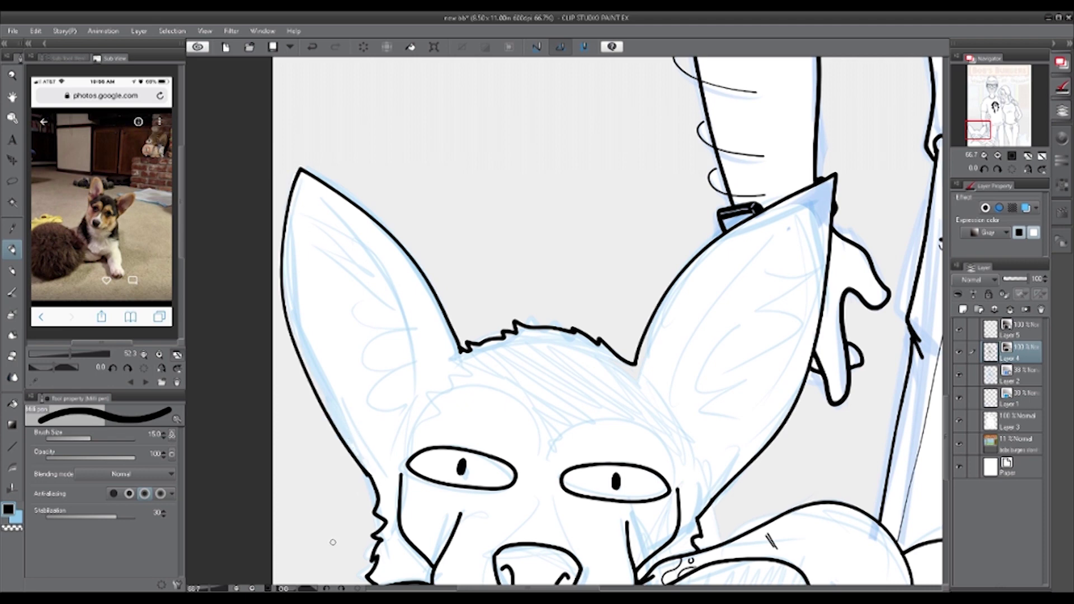
{"action": "key", "text": "bracketleft"}
{"action": "mouse_move", "coordinate": [308, 180]}
{"action": "left_mouse_down"}
{"action": "mouse_move", "coordinate": [430, 367]}
{"action": "mouse_move", "coordinate": [362, 423]}
{"action": "left_mouse_up"}
{"action": "left_click_drag", "start_coordinate": [823, 191], "coordinate": [655, 372]}
{"action": "left_click_drag", "start_coordinate": [655, 386], "coordinate": [694, 434]}
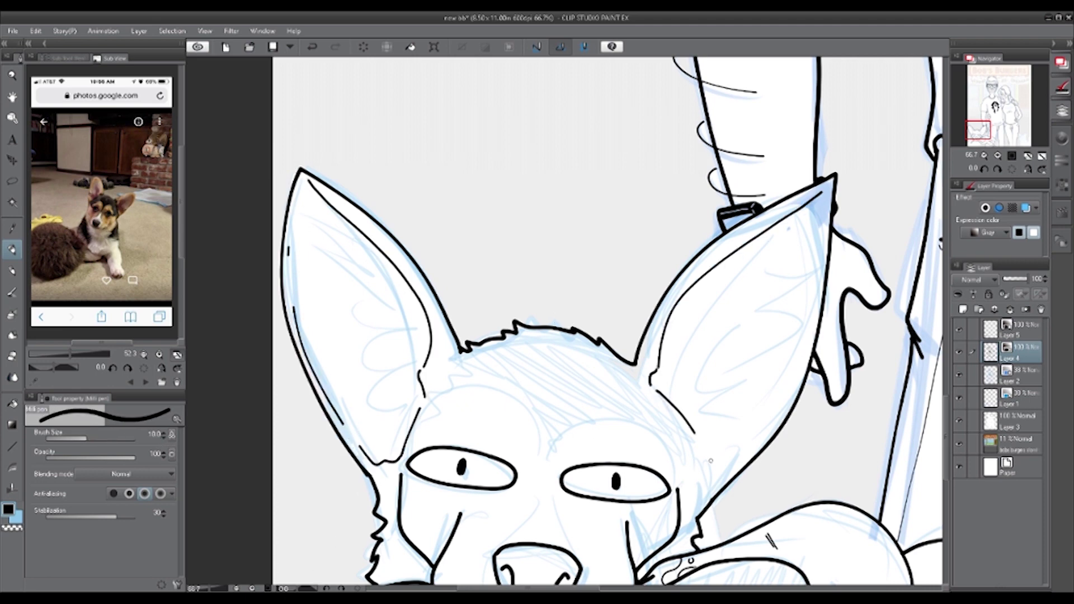
{"action": "left_click_drag", "start_coordinate": [797, 391], "coordinate": [711, 465]}
{"action": "left_click_drag", "start_coordinate": [821, 249], "coordinate": [810, 350]}
{"action": "key", "text": "bracketleft"}
{"action": "left_click_drag", "start_coordinate": [305, 191], "coordinate": [391, 451]}
{"action": "left_click_drag", "start_coordinate": [364, 249], "coordinate": [411, 400]}
- Lasso-copy the left-ear fur, transform it onto the right ear, and erase stray strokes
{"action": "key", "text": "m"}
{"action": "left_click_drag", "start_coordinate": [306, 269], "coordinate": [392, 448]}
{"action": "key", "text": "ctrl+c"}
{"action": "key", "text": "ctrl+v"}
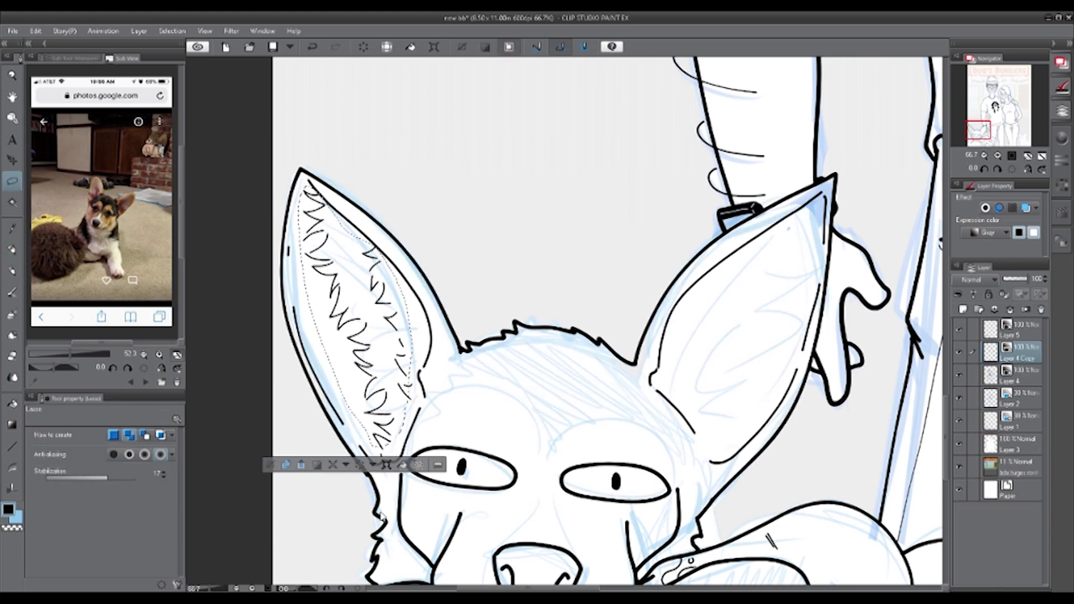
{"action": "key", "text": "ctrl+t"}
{"action": "left_click_drag", "start_coordinate": [359, 336], "coordinate": [739, 325]}
{"action": "key", "text": "Return"}
{"action": "left_click_drag", "start_coordinate": [681, 374], "coordinate": [750, 257]}
{"action": "key", "text": "p"}
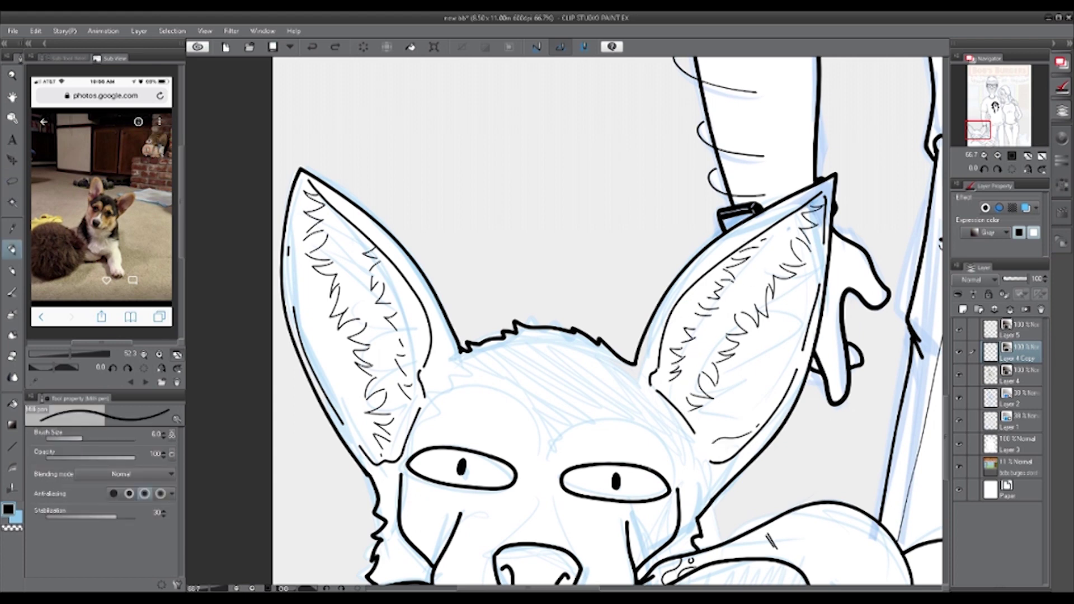
- Ink jagged fur along both edges of the dog's body
{"action": "scroll", "coordinate": [610, 321], "scroll_direction": "down", "scroll_amount": 3}
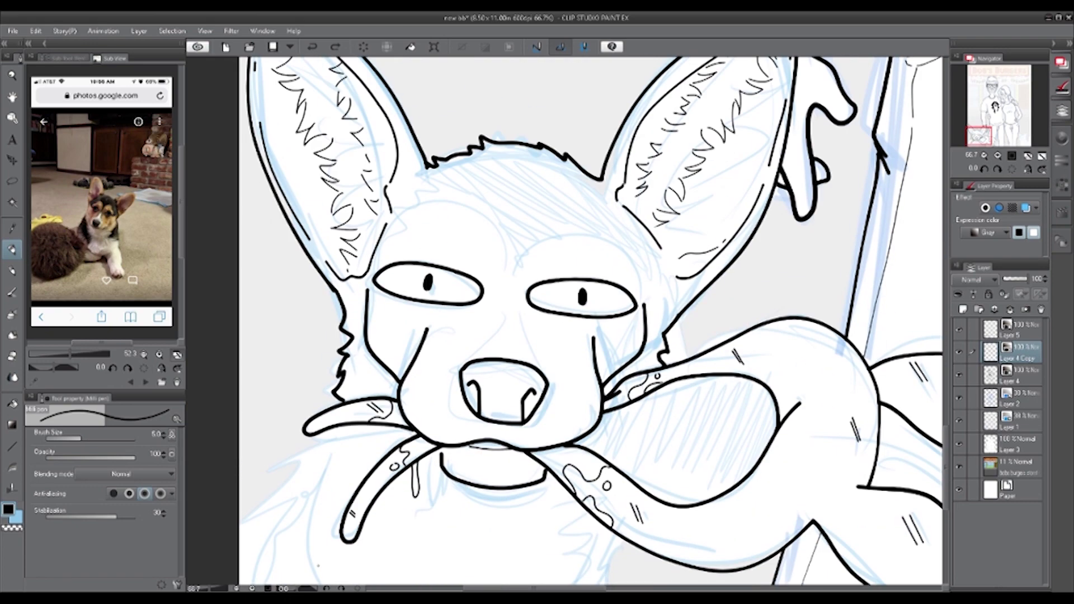
{"action": "scroll", "coordinate": [593, 325], "scroll_direction": "down", "scroll_amount": 3}
{"action": "left_click_drag", "start_coordinate": [666, 391], "coordinate": [654, 492]}
{"action": "left_click_drag", "start_coordinate": [389, 274], "coordinate": [358, 305]}
{"action": "left_click_drag", "start_coordinate": [367, 300], "coordinate": [291, 403]}
{"action": "left_click_drag", "start_coordinate": [373, 336], "coordinate": [378, 493]}
{"action": "left_click_drag", "start_coordinate": [314, 403], "coordinate": [291, 454]}
- Add zigzag chest fur at pen size 7 and merge the latest ink layer down
{"action": "mouse_move", "coordinate": [468, 335]}
{"action": "left_mouse_down"}
{"action": "mouse_move", "coordinate": [475, 344]}
{"action": "mouse_move", "coordinate": [471, 330]}
{"action": "left_mouse_up"}
{"action": "key", "text": "bracketleft"}
{"action": "key", "text": "bracketleft"}
{"action": "key", "text": "bracketleft"}
{"action": "left_click_drag", "start_coordinate": [461, 339], "coordinate": [427, 414]}
{"action": "left_click_drag", "start_coordinate": [627, 355], "coordinate": [615, 442]}
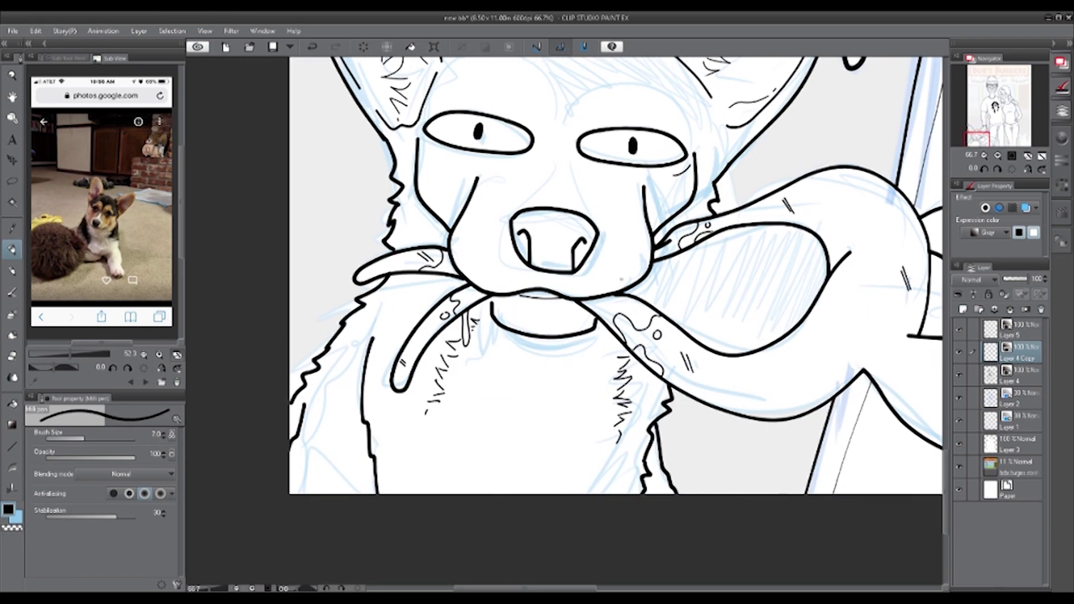
{"action": "scroll", "coordinate": [761, 434], "scroll_direction": "right", "scroll_amount": 10}
{"action": "key", "text": "bracketright"}
{"action": "key", "text": "bracketright"}
{"action": "key", "text": "bracketright"}
{"action": "key", "text": "ctrl+e"}
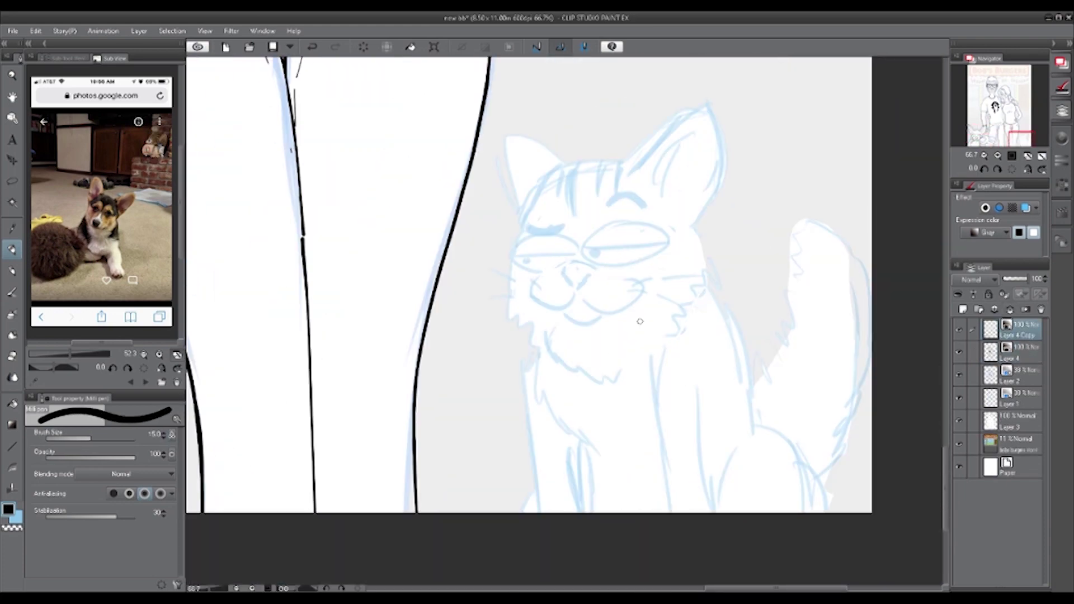
- Ink small filled pupils in both cat eyes with a thinner pen, undoing rejected strokes
{"action": "left_click_drag", "start_coordinate": [604, 227], "coordinate": [572, 247]}
{"action": "key", "text": "ctrl+z"}
{"action": "key", "text": "ctrl+z"}
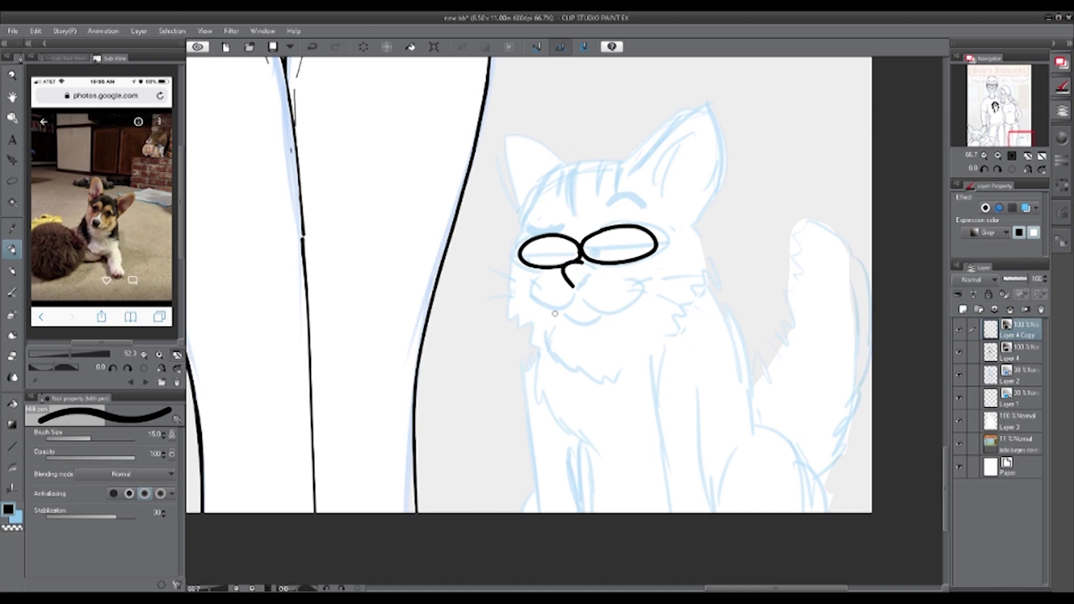
{"action": "key", "text": "ctrl+z"}
{"action": "key", "text": "bracketleft"}
{"action": "key", "text": "bracketleft"}
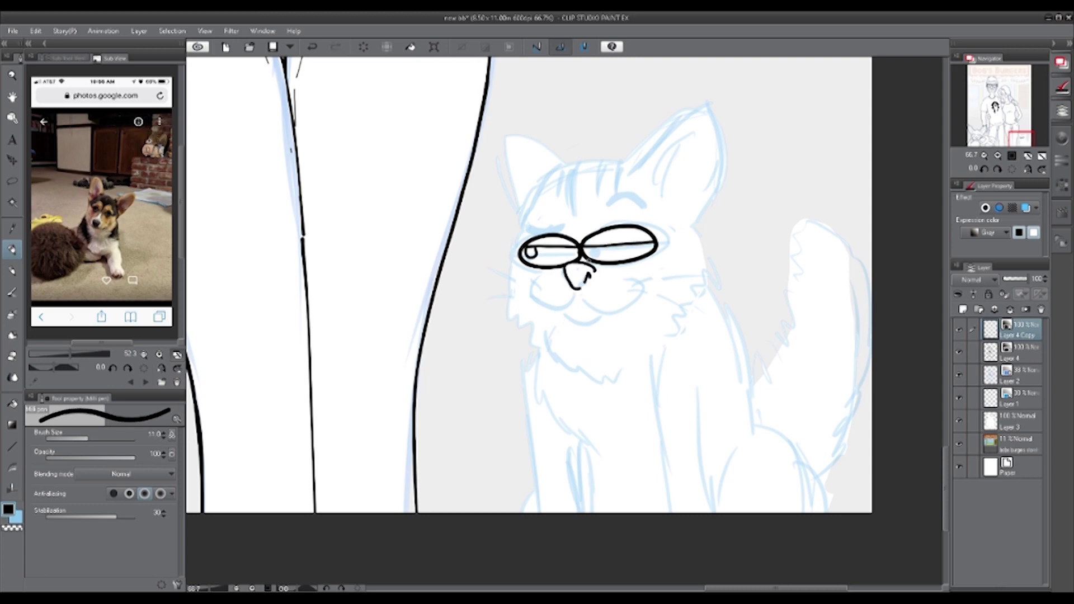
{"action": "left_click_drag", "start_coordinate": [528, 251], "coordinate": [533, 254]}
{"action": "left_click_drag", "start_coordinate": [593, 249], "coordinate": [598, 254]}
- Ink thick eyebrows and a small thin-lined nose beneath the eyes
{"action": "key", "text": "bracketright"}
{"action": "key", "text": "bracketright"}
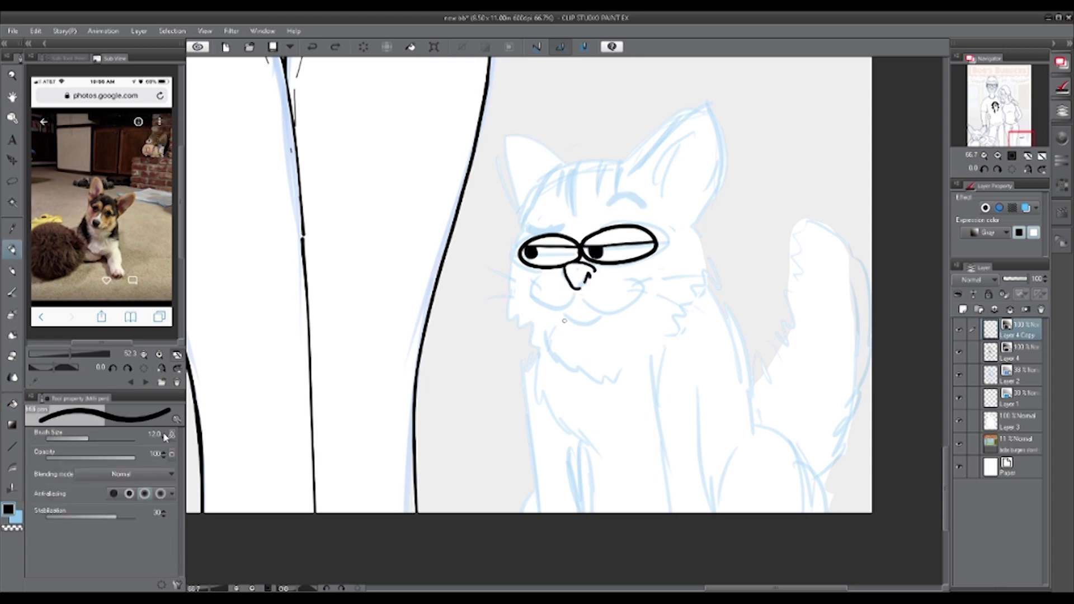
{"action": "left_click_drag", "start_coordinate": [607, 205], "coordinate": [642, 205]}
{"action": "left_click_drag", "start_coordinate": [562, 276], "coordinate": [578, 292]}
{"action": "left_click_drag", "start_coordinate": [561, 306], "coordinate": [595, 309]}
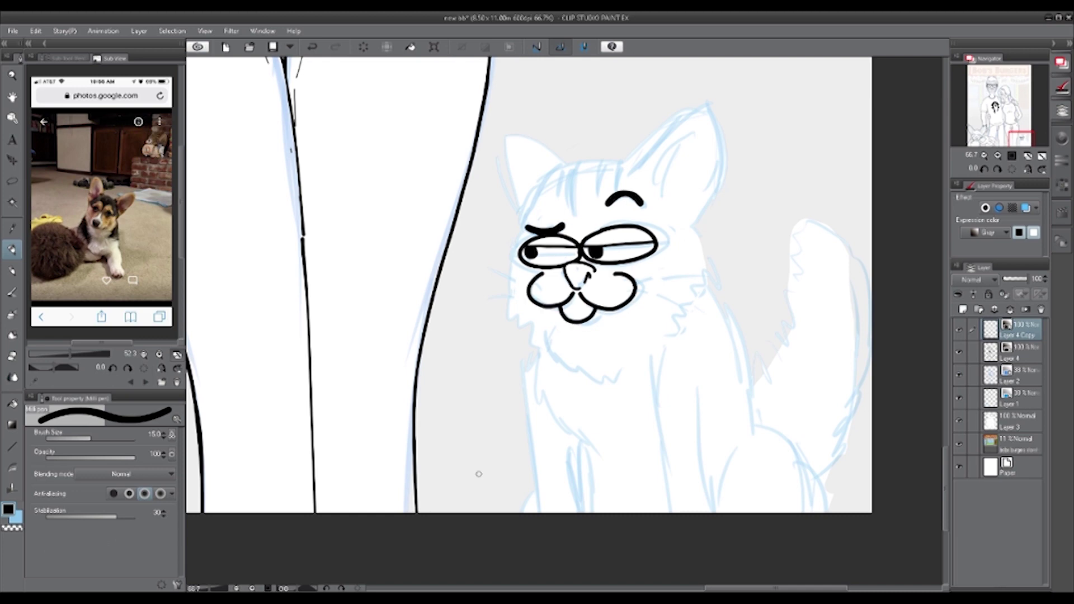
{"action": "key", "text": "ctrl+z"}
{"action": "key", "text": "ctrl+z"}
{"action": "key", "text": "ctrl+z"}
{"action": "key", "text": "ctrl+y"}
{"action": "key", "text": "ctrl+y"}
{"action": "key", "text": "ctrl+y"}
{"action": "key", "text": "ctrl+y"}
{"action": "key", "text": "ctrl+z"}
{"action": "key", "text": "ctrl+z"}
{"action": "key", "text": "ctrl+z"}
{"action": "key", "text": "ctrl+z"}
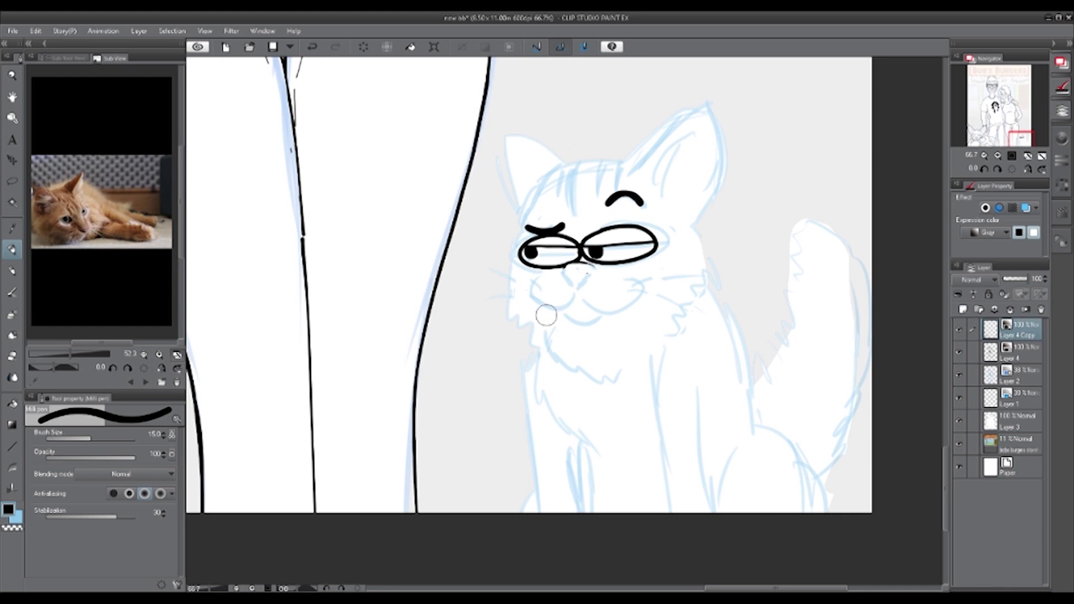
{"action": "key", "text": "bracketleft"}
{"action": "key", "text": "bracketleft"}
{"action": "left_click_drag", "start_coordinate": [560, 273], "coordinate": [585, 275]}
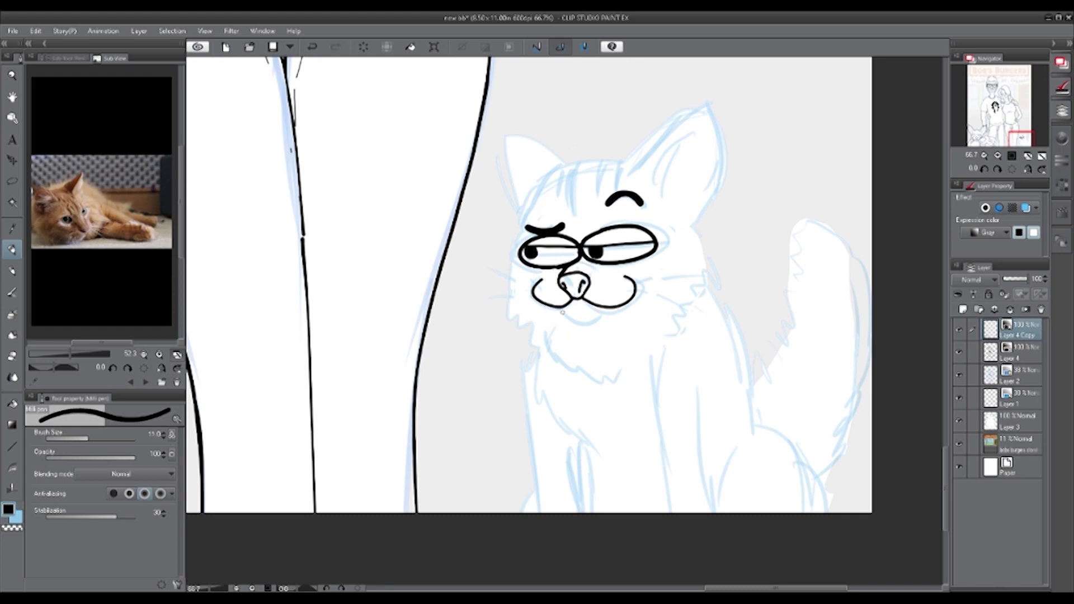
- Add jagged zigzag fur on top of the head, left cheek and chin
{"action": "left_click_drag", "start_coordinate": [577, 162], "coordinate": [534, 182]}
{"action": "mouse_move", "coordinate": [537, 183]}
{"action": "left_mouse_down"}
{"action": "mouse_move", "coordinate": [506, 296]}
{"action": "mouse_move", "coordinate": [520, 240]}
{"action": "mouse_move", "coordinate": [585, 355]}
{"action": "left_mouse_up"}
{"action": "key", "text": "ctrl+z"}
{"action": "left_click_drag", "start_coordinate": [571, 306], "coordinate": [590, 302]}
- Ink both ear outlines, the right side of the body and right cheek fur
{"action": "mouse_move", "coordinate": [577, 161]}
{"action": "left_mouse_down"}
{"action": "mouse_move", "coordinate": [706, 105]}
{"action": "mouse_move", "coordinate": [697, 223]}
{"action": "left_mouse_up"}
{"action": "mouse_move", "coordinate": [702, 114]}
{"action": "left_mouse_down"}
{"action": "mouse_move", "coordinate": [686, 209]}
{"action": "mouse_move", "coordinate": [708, 201]}
{"action": "left_mouse_up"}
{"action": "left_click_drag", "start_coordinate": [564, 162], "coordinate": [524, 221]}
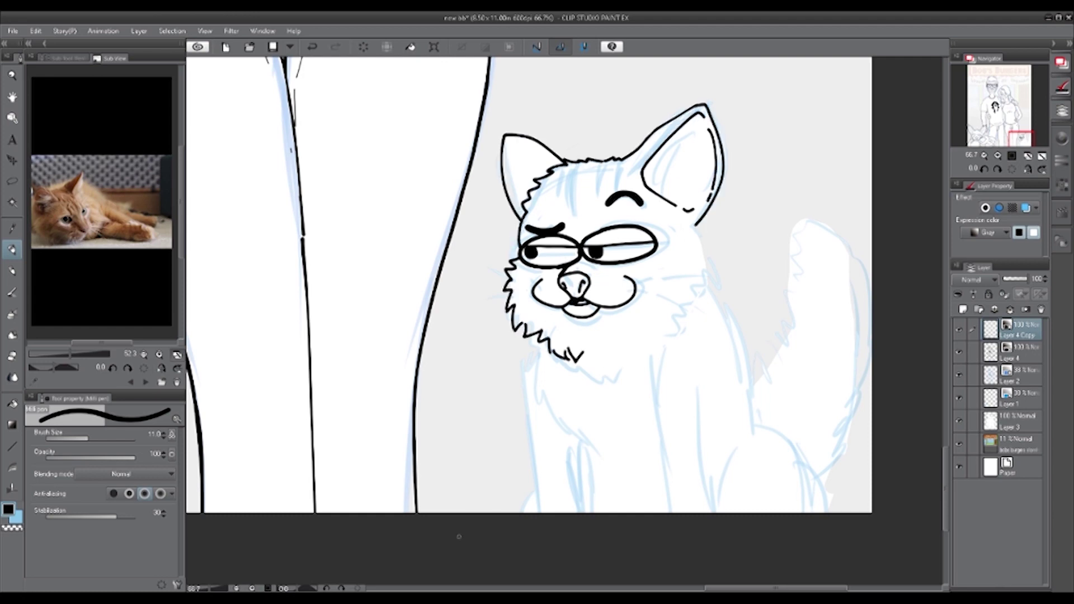
{"action": "left_click_drag", "start_coordinate": [696, 225], "coordinate": [754, 404]}
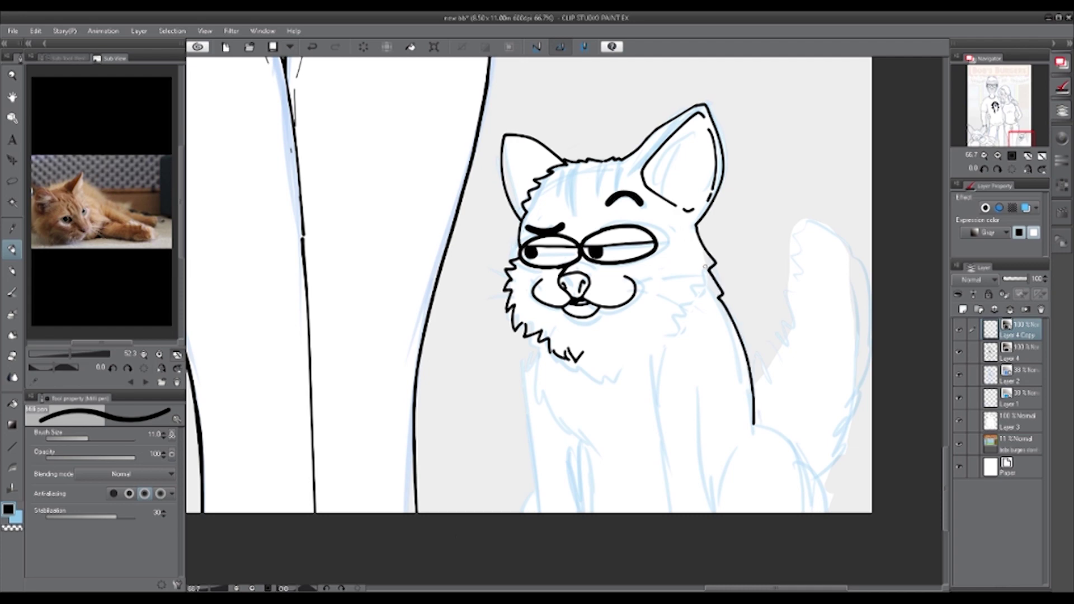
{"action": "left_click_drag", "start_coordinate": [682, 244], "coordinate": [703, 292]}
{"action": "left_click_drag", "start_coordinate": [701, 290], "coordinate": [638, 356]}
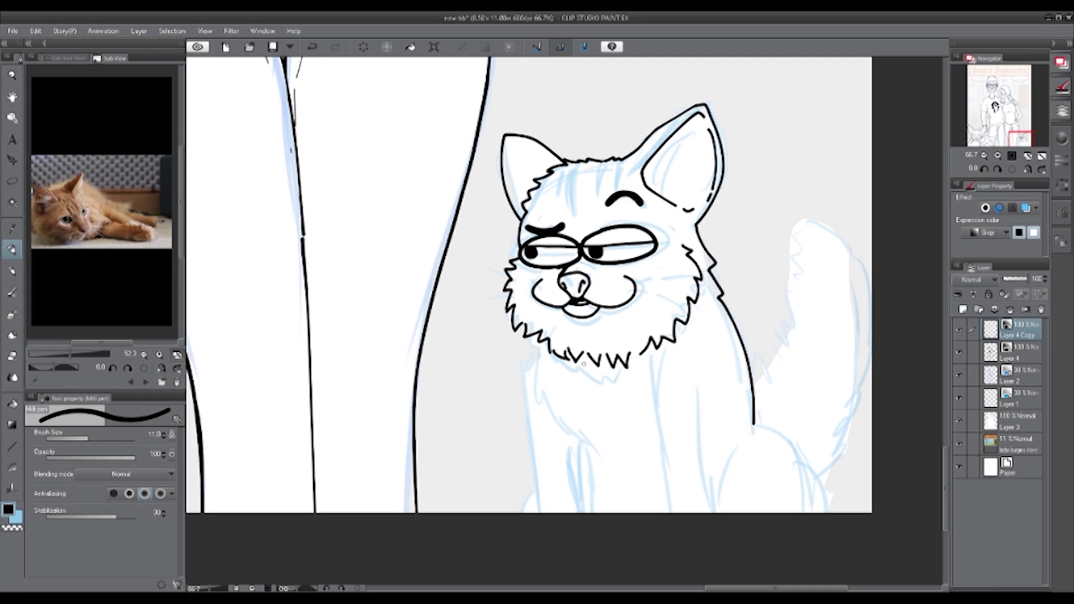
- Erase and redraw the cat's mouth and smile curves
{"action": "left_click_drag", "start_coordinate": [632, 296], "coordinate": [541, 280]}
{"action": "key", "text": "ctrl+z"}
{"action": "key", "text": "ctrl+z"}
{"action": "left_click_drag", "start_coordinate": [542, 291], "coordinate": [577, 327]}
{"action": "left_click_drag", "start_coordinate": [621, 282], "coordinate": [582, 327]}
{"action": "mouse_move", "coordinate": [562, 325]}
{"action": "left_mouse_down"}
{"action": "mouse_move", "coordinate": [596, 323]}
{"action": "mouse_move", "coordinate": [560, 272]}
{"action": "left_mouse_up"}
- Lasso-select and enlarge the cat's mouth, then hide the sketch Layer 1
{"action": "key", "text": "m"}
{"action": "key", "text": "ctrl+t"}
{"action": "left_click_drag", "start_coordinate": [649, 333], "coordinate": [633, 313]}
{"action": "key", "text": "Return"}
{"action": "key", "text": "ctrl+d"}
{"action": "left_click", "coordinate": [960, 398]}
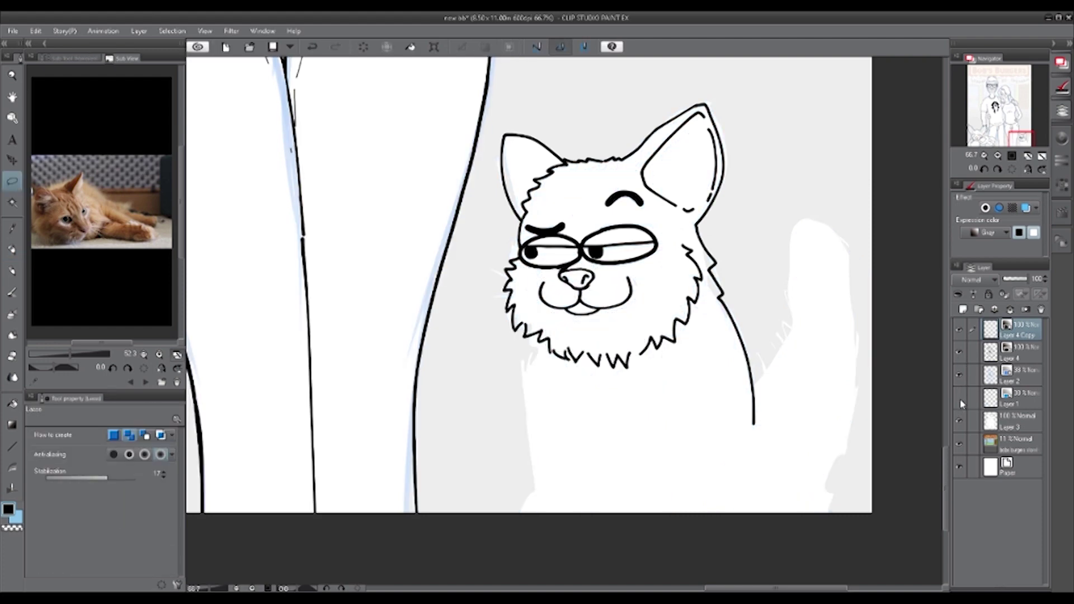
- Remove the glasses-style eyes, show the sketch again and draw a round right eye
{"action": "key", "text": "ctrl+z"}
{"action": "key", "text": "ctrl+z"}
{"action": "key", "text": "ctrl+z"}
{"action": "key", "text": "ctrl+z"}
{"action": "left_click", "coordinate": [960, 398]}
{"action": "key", "text": "p"}
{"action": "mouse_move", "coordinate": [601, 237]}
{"action": "left_mouse_down"}
{"action": "mouse_move", "coordinate": [609, 244]}
{"action": "mouse_move", "coordinate": [598, 222]}
{"action": "mouse_move", "coordinate": [546, 255]}
{"action": "left_mouse_up"}
- Copy-paste the eye as the left eye and merge it into the ink layer
{"action": "key", "text": "m"}
{"action": "key", "text": "ctrl+c"}
{"action": "key", "text": "ctrl+v"}
{"action": "key", "text": "ctrl+t"}
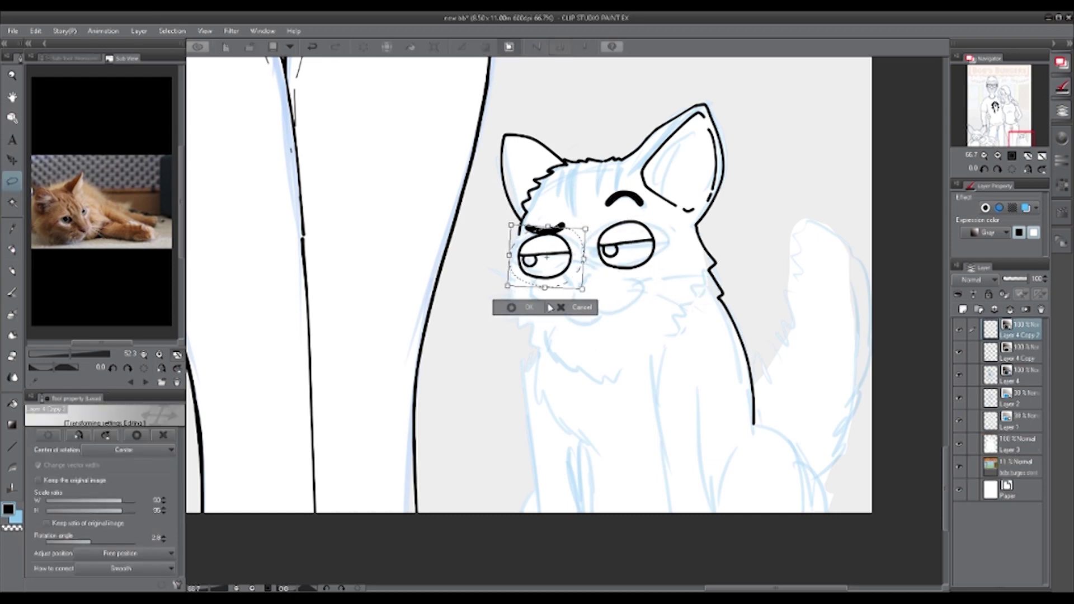
{"action": "key", "text": "Return"}
{"action": "key", "text": "ctrl+e"}
{"action": "key", "text": "p"}
- Draw a triangular nose and a curved smile, then hide the sketch layer
{"action": "key", "text": "ctrl+z"}
{"action": "left_click_drag", "start_coordinate": [561, 288], "coordinate": [572, 302]}
{"action": "left_click_drag", "start_coordinate": [626, 286], "coordinate": [574, 305]}
{"action": "left_click", "coordinate": [961, 398]}
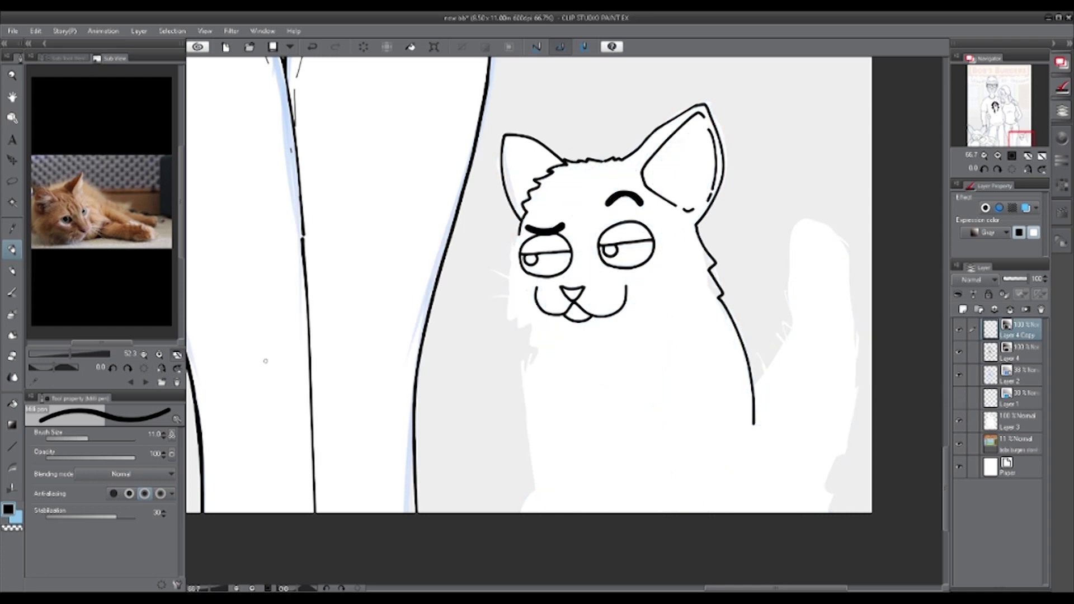
- Lasso the mouth, then rotate, scale and stretch it
{"action": "key", "text": "m"}
{"action": "left_click_drag", "start_coordinate": [526, 280], "coordinate": [529, 283]}
{"action": "key", "text": "ctrl+t"}
{"action": "left_click_drag", "start_coordinate": [638, 341], "coordinate": [631, 311]}
{"action": "key", "text": "Return"}
{"action": "key", "text": "ctrl+t"}
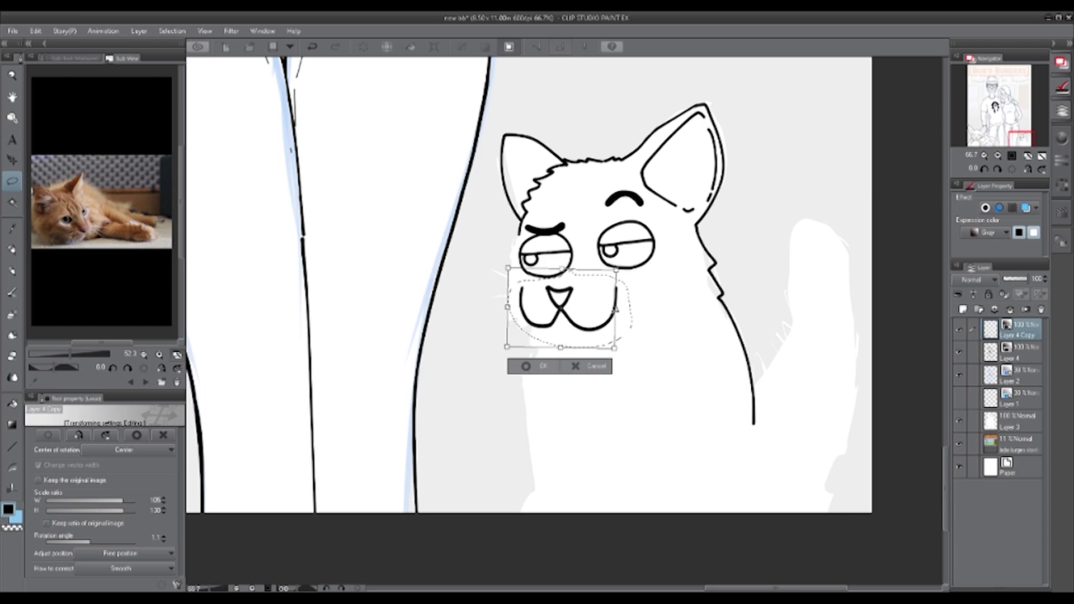
{"action": "key", "text": "Return"}
{"action": "key", "text": "ctrl+d"}
{"action": "key", "text": "p"}
- Ink jagged cheek and chin fur, the body side, front legs, chest fur and tail
{"action": "key", "text": "ctrl+z"}
{"action": "mouse_move", "coordinate": [510, 250]}
{"action": "left_mouse_down"}
{"action": "mouse_move", "coordinate": [528, 332]}
{"action": "mouse_move", "coordinate": [685, 324]}
{"action": "left_mouse_up"}
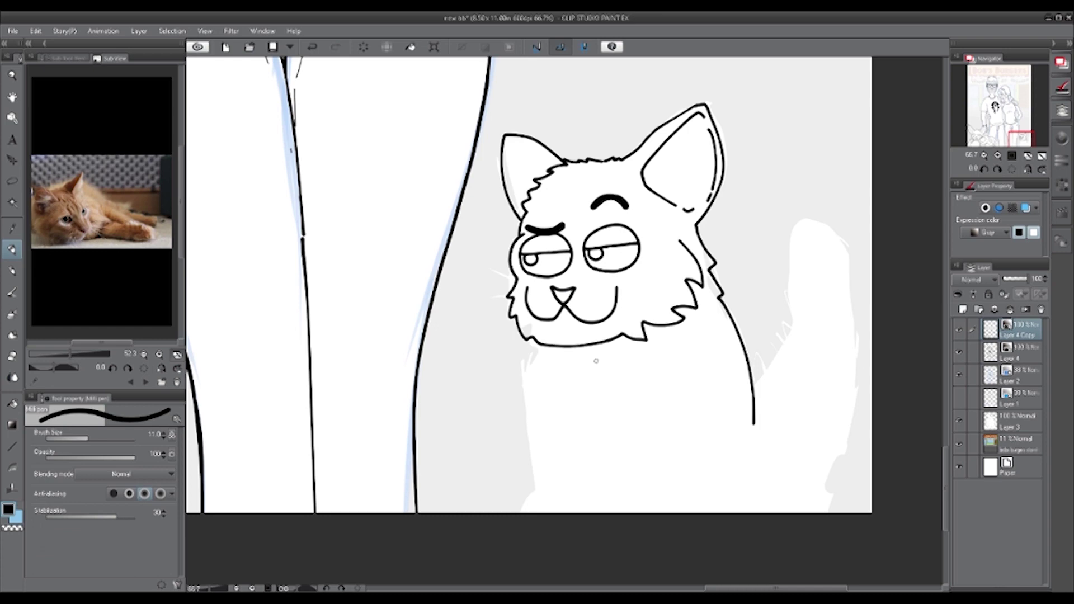
{"action": "left_click_drag", "start_coordinate": [672, 241], "coordinate": [702, 322]}
{"action": "left_click_drag", "start_coordinate": [549, 414], "coordinate": [602, 482]}
{"action": "left_click_drag", "start_coordinate": [650, 370], "coordinate": [668, 512]}
{"action": "left_click_drag", "start_coordinate": [701, 386], "coordinate": [716, 512]}
{"action": "left_click_drag", "start_coordinate": [535, 354], "coordinate": [540, 512]}
{"action": "left_click_drag", "start_coordinate": [795, 224], "coordinate": [828, 492]}
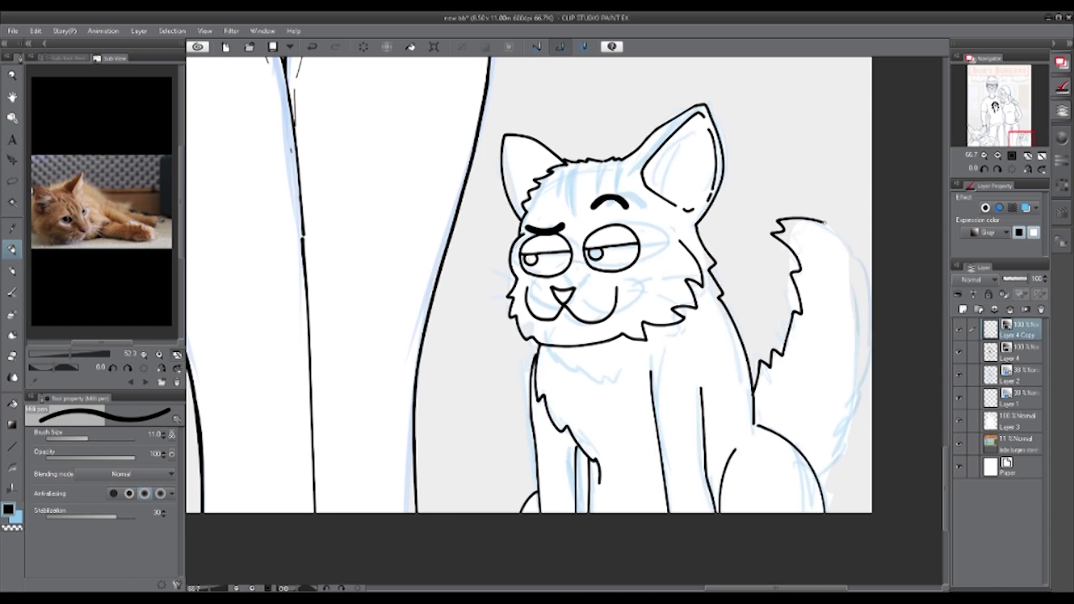
- Move the cat's right eye and brow to the left
{"action": "scroll", "coordinate": [623, 392], "scroll_direction": "down", "scroll_amount": 1}
{"action": "left_click_drag", "start_coordinate": [529, 297], "coordinate": [612, 319]}
{"action": "key", "text": "ctrl+d"}
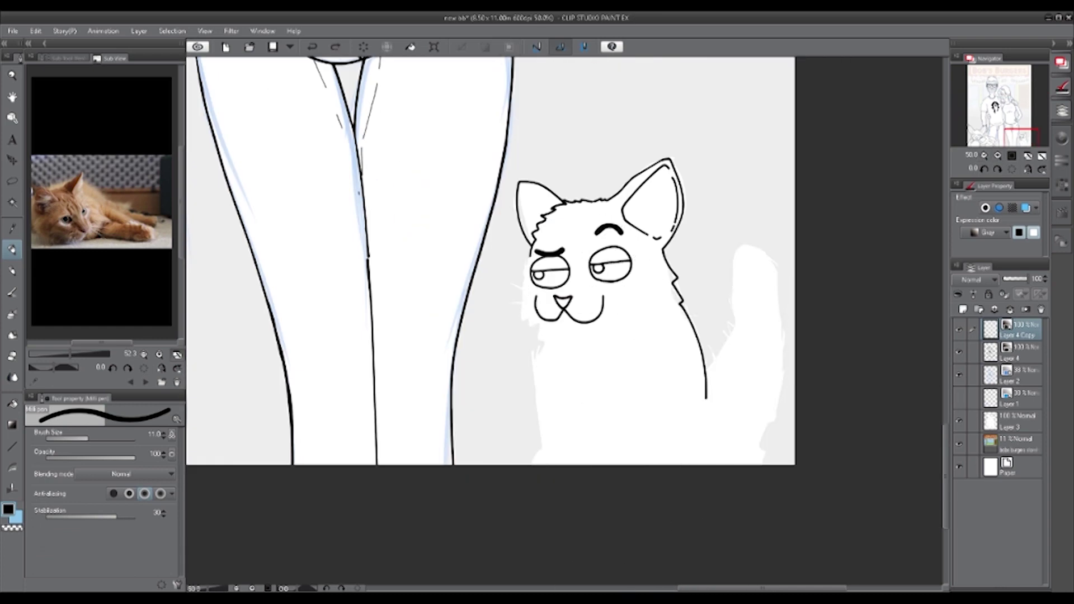
{"action": "scroll", "coordinate": [573, 324], "scroll_direction": "up", "scroll_amount": 2}
{"action": "key", "text": "m"}
{"action": "left_click_drag", "start_coordinate": [588, 142], "coordinate": [582, 168]}
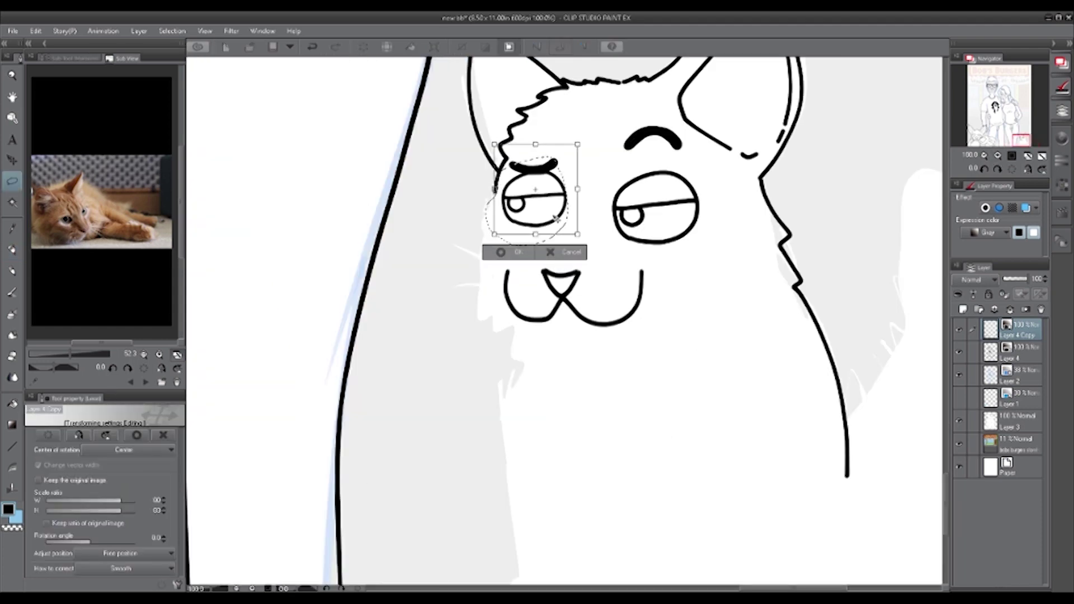
{"action": "left_click_drag", "start_coordinate": [621, 119], "coordinate": [679, 253]}
{"action": "key", "text": "ctrl+t"}
- Move the mouth upward and adjust its size
{"action": "left_click_drag", "start_coordinate": [655, 207], "coordinate": [630, 196]}
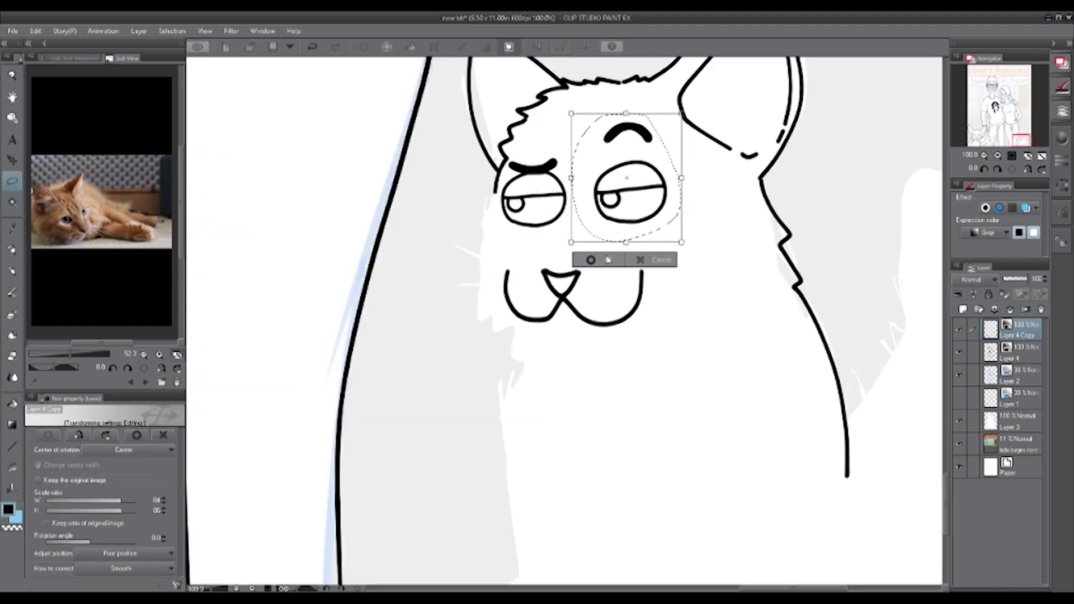
{"action": "key", "text": "Return"}
{"action": "left_click_drag", "start_coordinate": [593, 252], "coordinate": [610, 253]}
{"action": "key", "text": "ctrl+t"}
{"action": "left_click_drag", "start_coordinate": [585, 302], "coordinate": [591, 274]}
{"action": "left_click", "coordinate": [568, 352]}
{"action": "key", "text": "ctrl+d"}
{"action": "key", "text": "p"}
- Redraw the left cheek fur and chest, then ink the leg lines
{"action": "left_click_drag", "start_coordinate": [497, 194], "coordinate": [606, 338]}
{"action": "key", "text": "ctrl+z"}
{"action": "mouse_move", "coordinate": [497, 208]}
{"action": "left_mouse_down"}
{"action": "mouse_move", "coordinate": [515, 352]}
{"action": "mouse_move", "coordinate": [628, 340]}
{"action": "mouse_move", "coordinate": [761, 184]}
{"action": "left_mouse_up"}
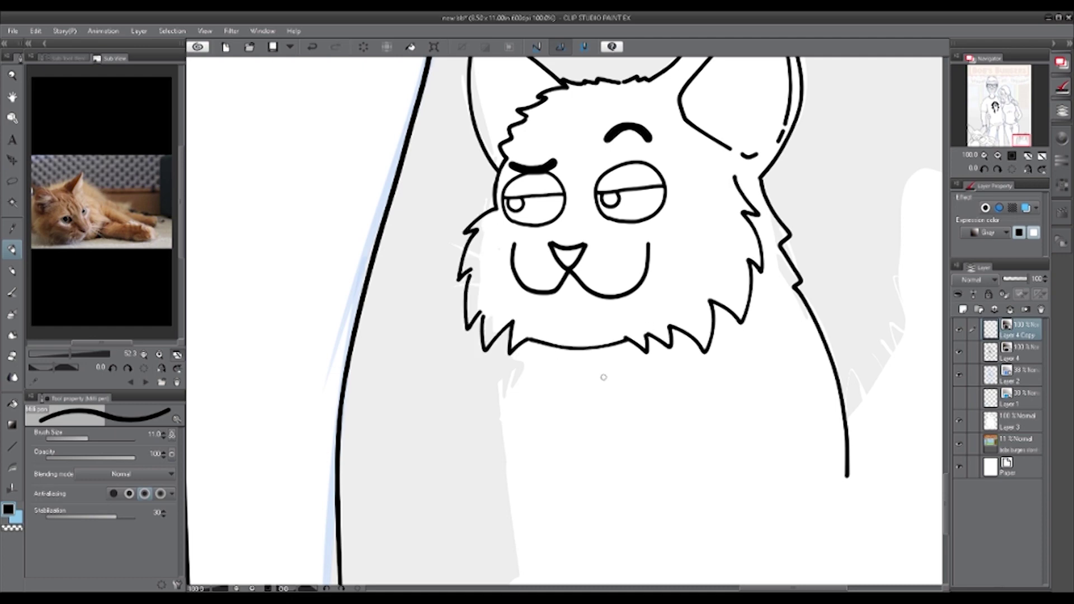
{"action": "scroll", "coordinate": [616, 336], "scroll_direction": "down", "scroll_amount": 5}
{"action": "left_click_drag", "start_coordinate": [526, 263], "coordinate": [542, 482]}
{"action": "left_click_drag", "start_coordinate": [735, 244], "coordinate": [747, 481]}
{"action": "left_click_drag", "start_coordinate": [792, 305], "coordinate": [806, 481]}
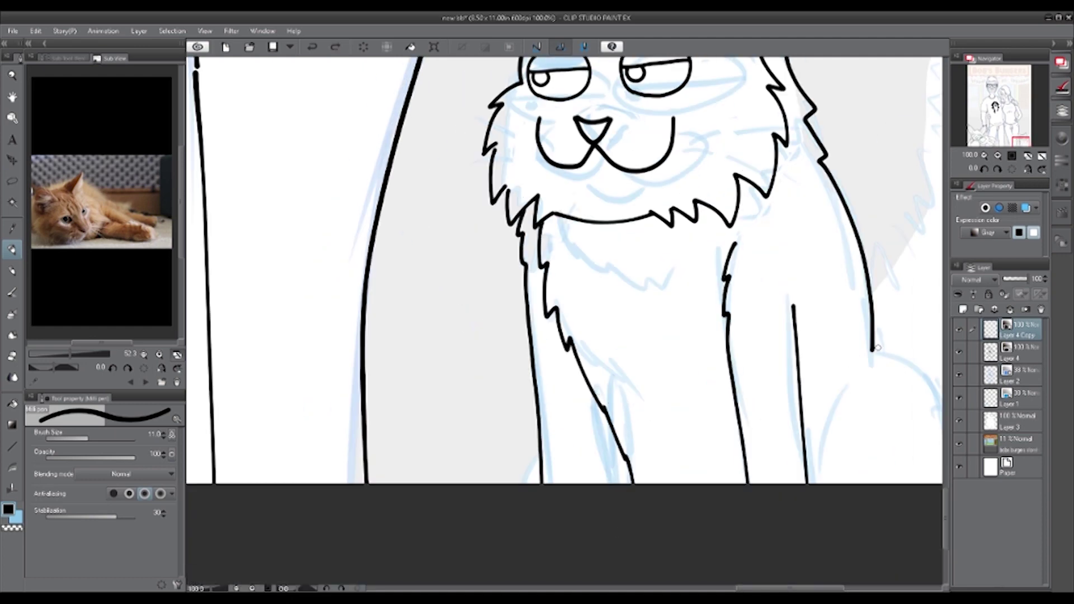
- Ink the cat's front leg, paw lines and haunch curve
{"action": "scroll", "coordinate": [615, 336], "scroll_direction": "right", "scroll_amount": 3}
{"action": "left_click_drag", "start_coordinate": [514, 386], "coordinate": [526, 481]}
{"action": "left_click_drag", "start_coordinate": [464, 452], "coordinate": [448, 481]}
{"action": "mouse_move", "coordinate": [797, 352]}
{"action": "left_mouse_down"}
{"action": "mouse_move", "coordinate": [890, 413]}
{"action": "mouse_move", "coordinate": [913, 482]}
{"action": "left_mouse_up"}
{"action": "scroll", "coordinate": [560, 280], "scroll_direction": "right", "scroll_amount": 5}
{"action": "scroll", "coordinate": [559, 280], "scroll_direction": "up", "scroll_amount": 3}
- Draw the fluffy tail outline and whisker strokes on the cheek
{"action": "mouse_move", "coordinate": [538, 208]}
{"action": "left_mouse_down"}
{"action": "mouse_move", "coordinate": [506, 387]}
{"action": "mouse_move", "coordinate": [582, 579]}
{"action": "left_mouse_up"}
{"action": "scroll", "coordinate": [615, 280], "scroll_direction": "down", "scroll_amount": 3}
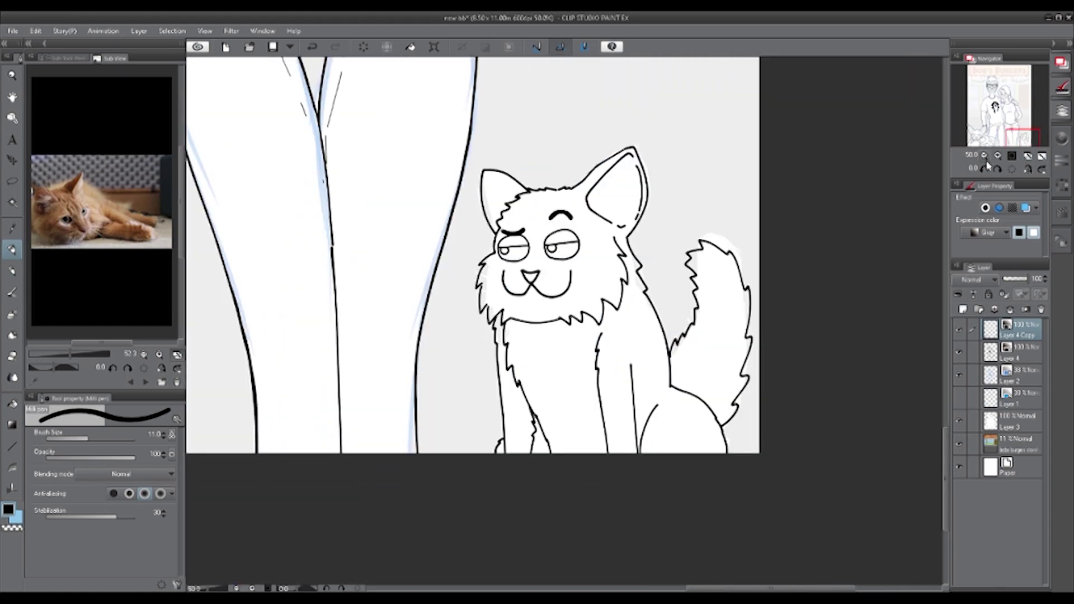
{"action": "scroll", "coordinate": [615, 280], "scroll_direction": "up", "scroll_amount": 2}
{"action": "scroll", "coordinate": [616, 279], "scroll_direction": "up", "scroll_amount": 2}
{"action": "left_click_drag", "start_coordinate": [559, 229], "coordinate": [615, 217]}
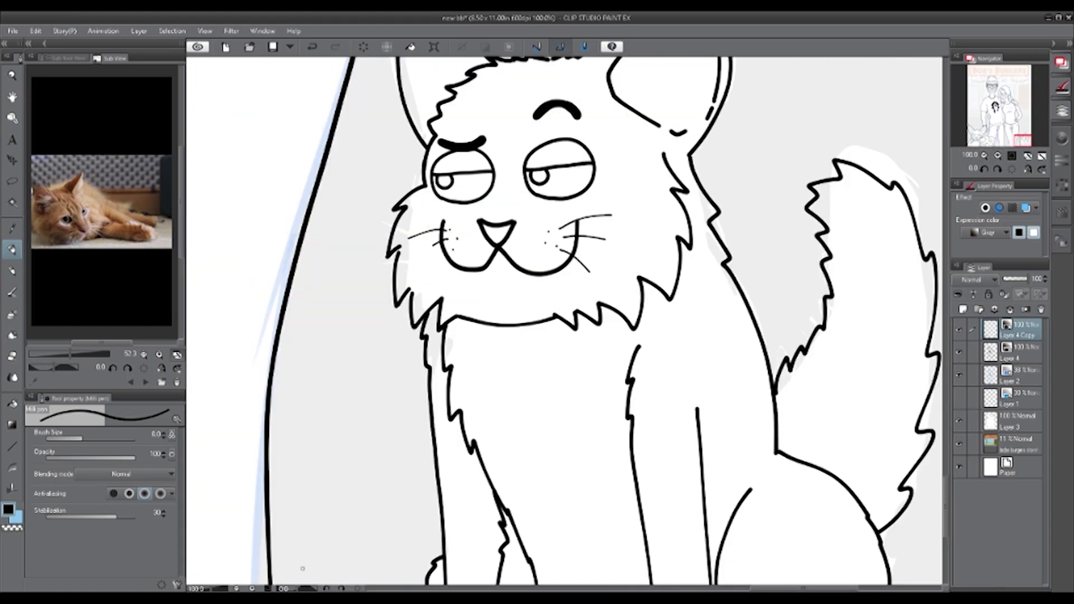
{"action": "scroll", "coordinate": [560, 280], "scroll_direction": "up", "scroll_amount": 3}
- Ink fur tufts inside the right ear and zigzag chest fur
{"action": "mouse_move", "coordinate": [722, 196]}
{"action": "left_mouse_down"}
{"action": "mouse_move", "coordinate": [697, 280]}
{"action": "mouse_move", "coordinate": [685, 246]}
{"action": "left_mouse_up"}
{"action": "left_click_drag", "start_coordinate": [680, 297], "coordinate": [702, 271]}
{"action": "left_click_drag", "start_coordinate": [669, 249], "coordinate": [700, 198]}
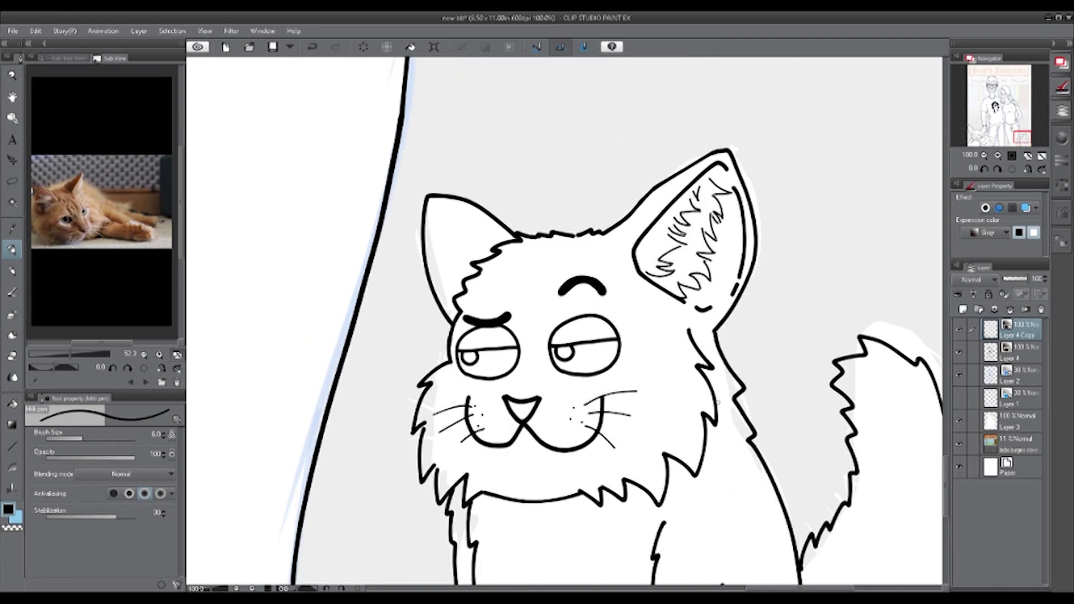
{"action": "left_click_drag", "start_coordinate": [1014, 150], "coordinate": [1016, 163]}
{"action": "mouse_move", "coordinate": [479, 346]}
{"action": "left_mouse_down"}
{"action": "mouse_move", "coordinate": [532, 445]}
{"action": "mouse_move", "coordinate": [554, 422]}
{"action": "left_mouse_up"}
{"action": "left_click_drag", "start_coordinate": [605, 408], "coordinate": [621, 374]}
{"action": "mouse_move", "coordinate": [1022, 141]}
{"action": "left_mouse_down"}
{"action": "mouse_move", "coordinate": [1026, 154]}
{"action": "mouse_move", "coordinate": [1017, 137]}
{"action": "left_mouse_up"}
{"action": "scroll", "coordinate": [559, 280], "scroll_direction": "down", "scroll_amount": 1}
- Shrink the cat's mouth and nudge it up-left, then zoom out to the whole cat
{"action": "key", "text": "m"}
{"action": "left_click_drag", "start_coordinate": [682, 321], "coordinate": [679, 325]}
{"action": "key", "text": "ctrl+t"}
{"action": "left_click_drag", "start_coordinate": [692, 385], "coordinate": [666, 372]}
{"action": "key", "text": "Return"}
{"action": "key", "text": "ctrl+d"}
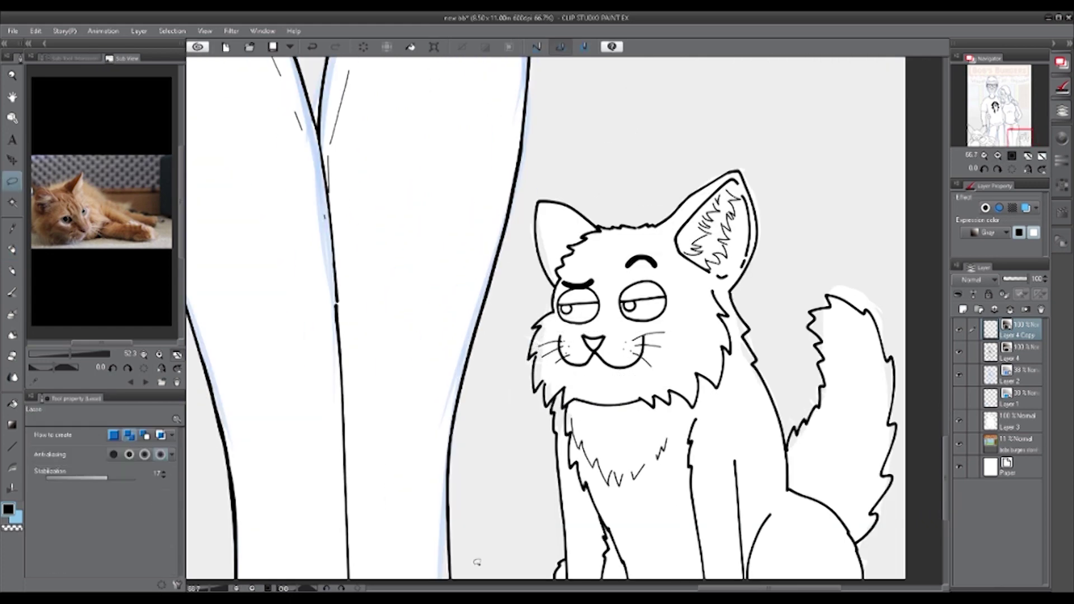
{"action": "key", "text": "p"}
{"action": "left_click", "coordinate": [985, 157]}
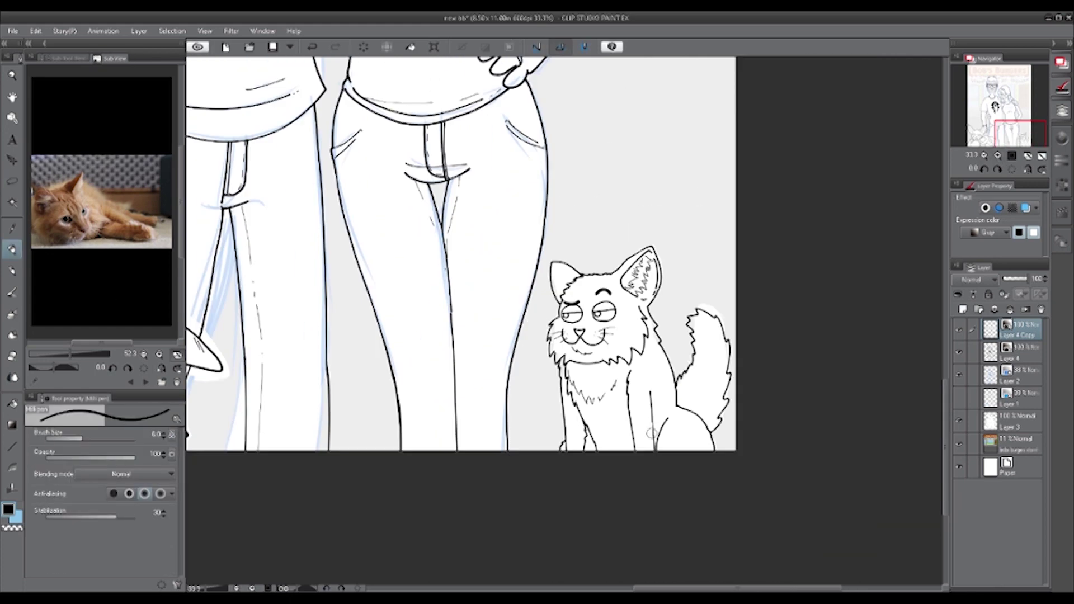
- Add a short thicker line on the cat's leg and zoom out to the full illustration
{"action": "key", "text": "bracketright"}
{"action": "key", "text": "bracketright"}
{"action": "key", "text": "bracketright"}
{"action": "left_click_drag", "start_coordinate": [654, 402], "coordinate": [651, 435]}
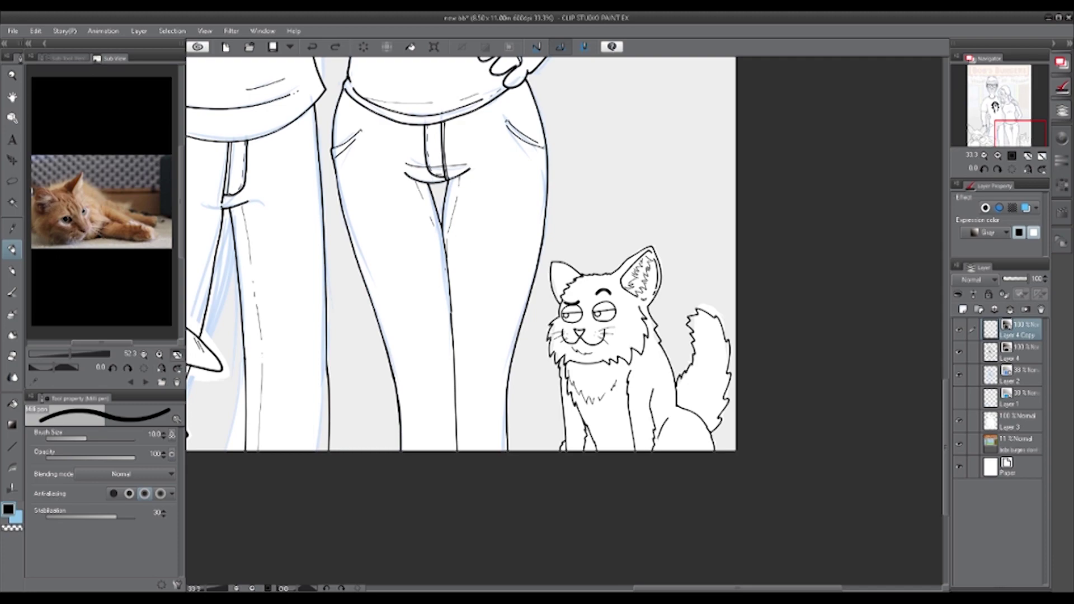
{"action": "left_click", "coordinate": [985, 158]}
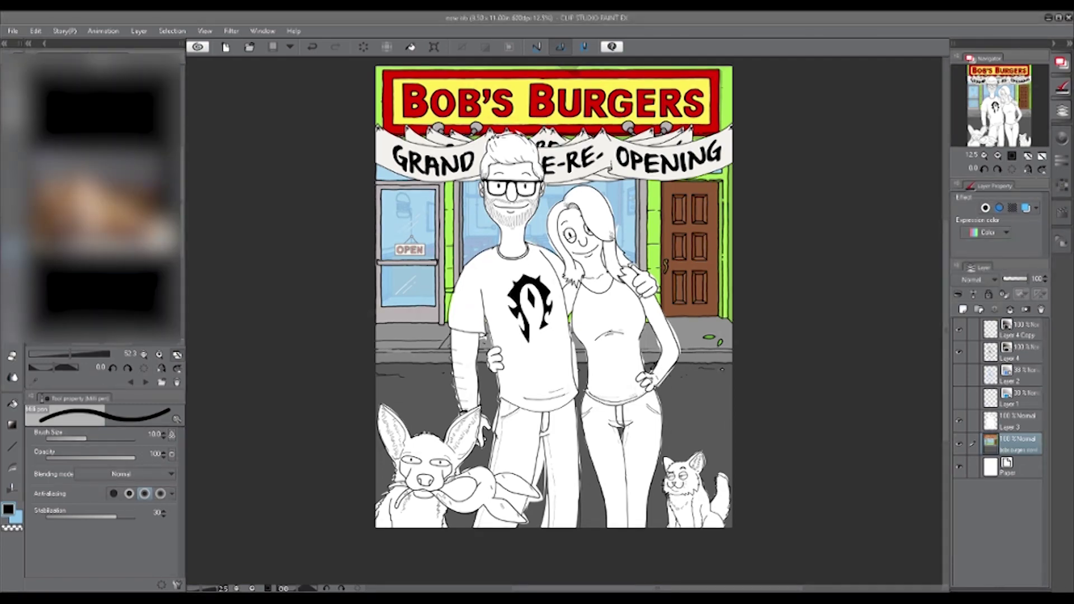
{"action": "scroll", "coordinate": [582, 190], "scroll_direction": "up", "scroll_amount": 2}
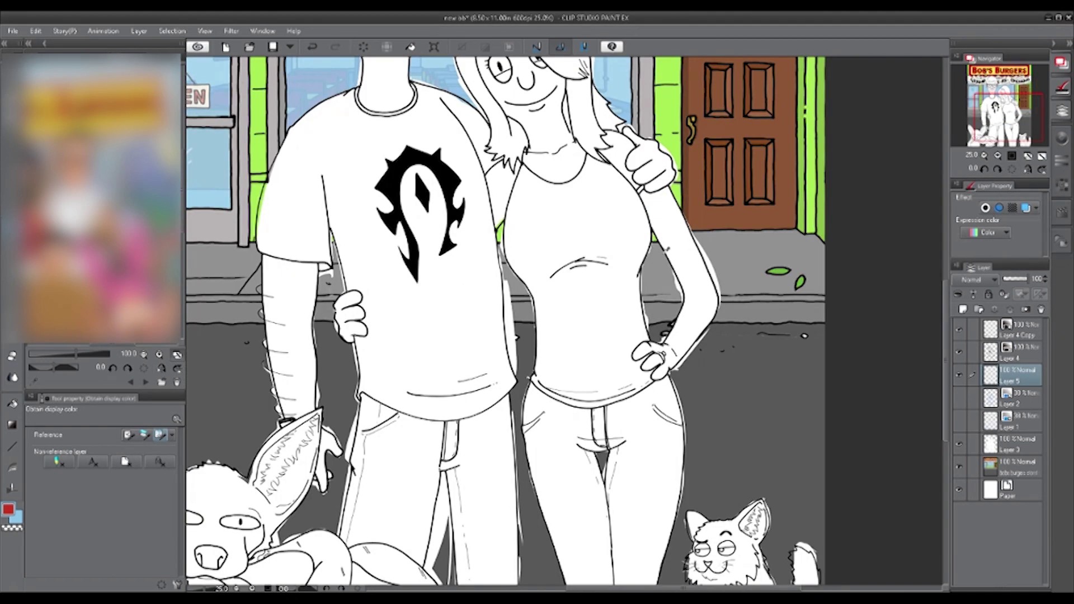
- Fill the man's T-shirt red, and his forearm and shoulder hand with peach skin colour
{"action": "left_click", "coordinate": [12, 403]}
{"action": "left_click", "coordinate": [383, 301]}
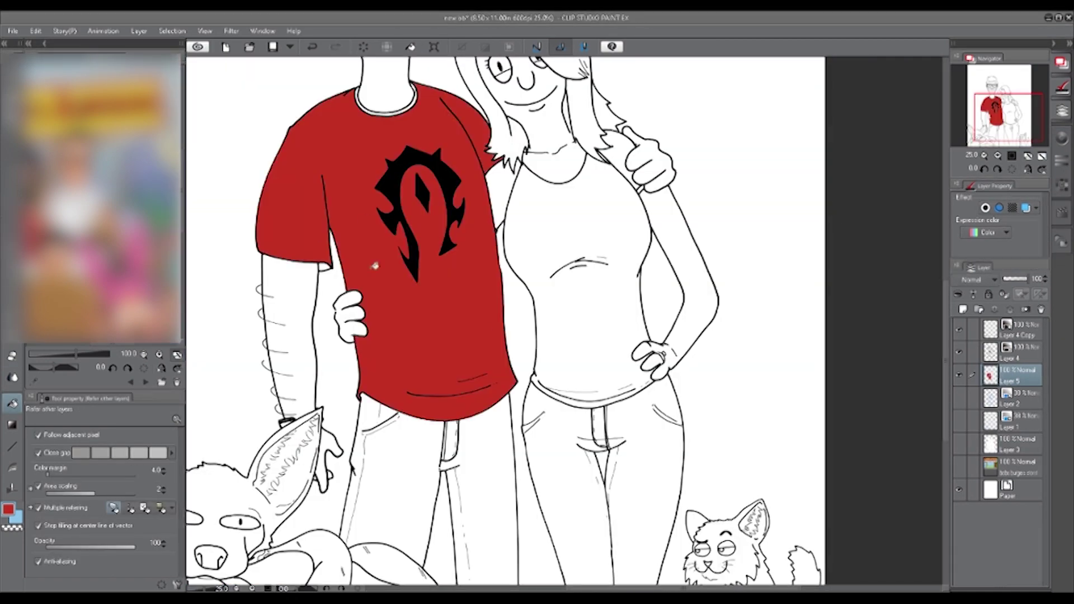
{"action": "left_click", "coordinate": [289, 336]}
{"action": "left_click", "coordinate": [327, 456]}
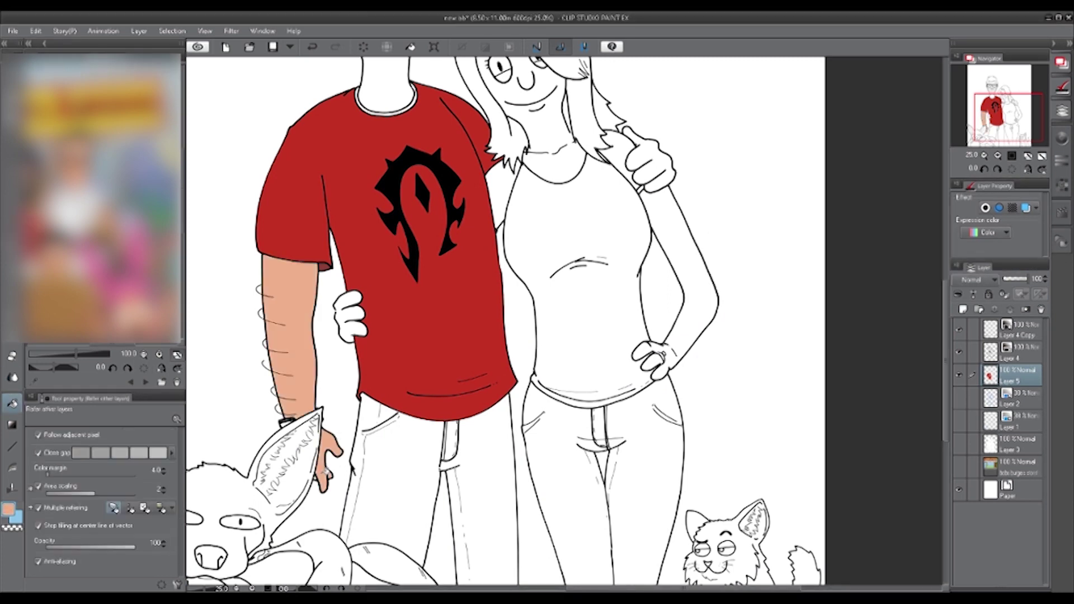
{"action": "left_click", "coordinate": [649, 163]}
{"action": "scroll", "coordinate": [392, 280], "scroll_direction": "up", "scroll_amount": 5}
- Fill the man's face with skin colour, undoing the stray collar and background fills
{"action": "left_click", "coordinate": [381, 269]}
{"action": "left_click", "coordinate": [38, 453]}
{"action": "left_click", "coordinate": [211, 455]}
{"action": "key", "text": "ctrl+z"}
{"action": "left_click", "coordinate": [38, 453]}
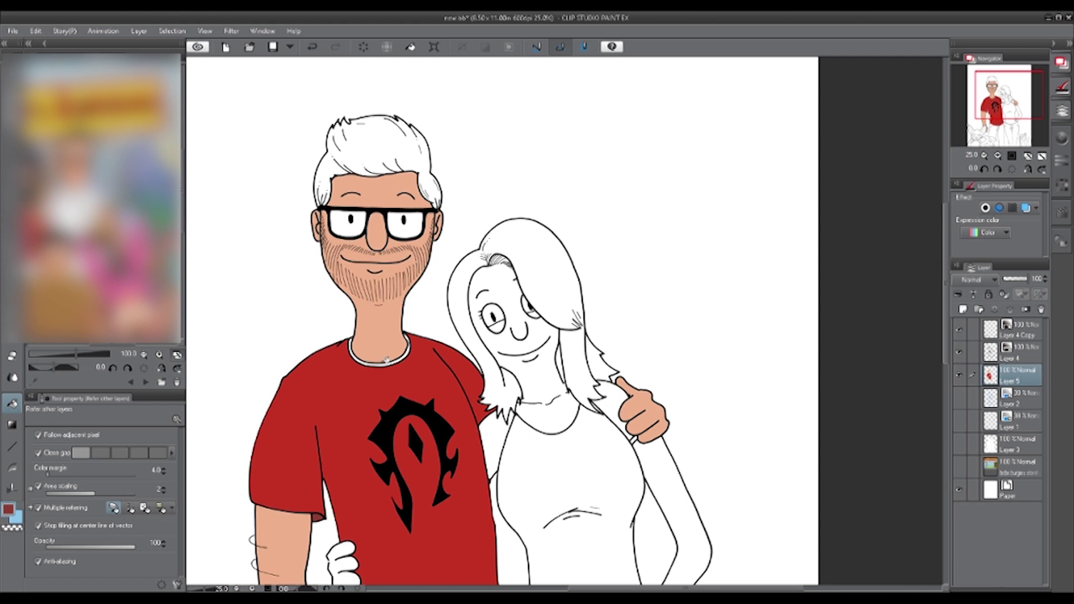
{"action": "key", "text": "ctrl+z"}
- Fill the woman's face, neck and arm, and both characters' hands, with skin colour
{"action": "left_click", "coordinate": [498, 342]}
{"action": "left_click", "coordinate": [672, 504]}
{"action": "scroll", "coordinate": [504, 325], "scroll_direction": "down", "scroll_amount": 3}
{"action": "left_click", "coordinate": [332, 437]}
{"action": "left_click", "coordinate": [633, 474]}
{"action": "scroll", "coordinate": [504, 324], "scroll_direction": "up", "scroll_amount": 2}
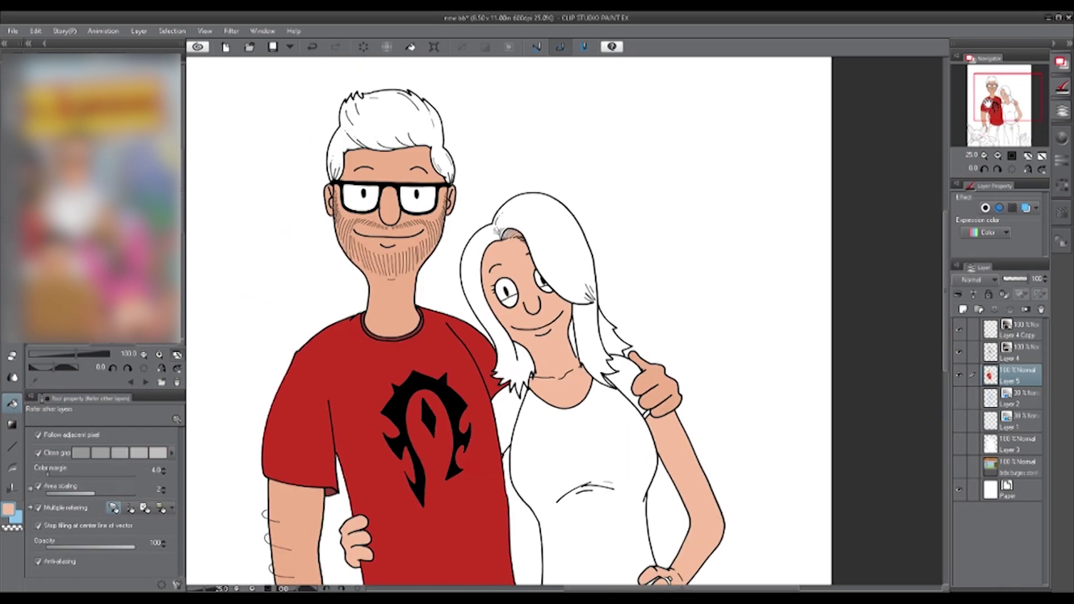
{"action": "scroll", "coordinate": [610, 278], "scroll_direction": "down", "scroll_amount": 2}
- Fill the woman's sleeves purple, undoing a stray grey shirt fill
{"action": "left_click", "coordinate": [570, 422]}
{"action": "key", "text": "ctrl+z"}
{"action": "left_click", "coordinate": [504, 343]}
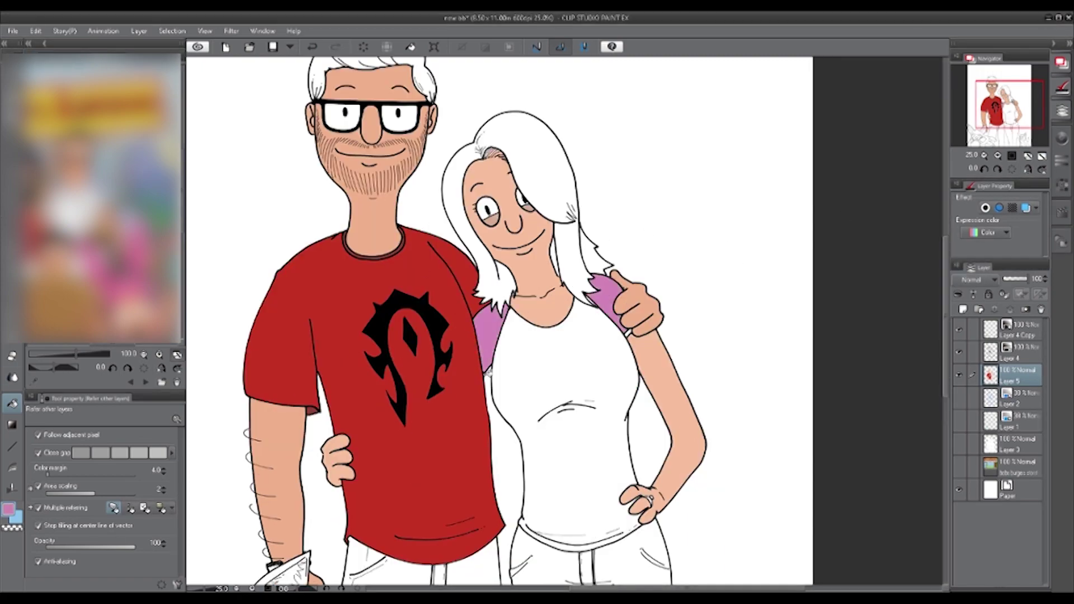
{"action": "scroll", "coordinate": [479, 368], "scroll_direction": "up", "scroll_amount": 3}
{"action": "scroll", "coordinate": [526, 390], "scroll_direction": "down", "scroll_amount": 3}
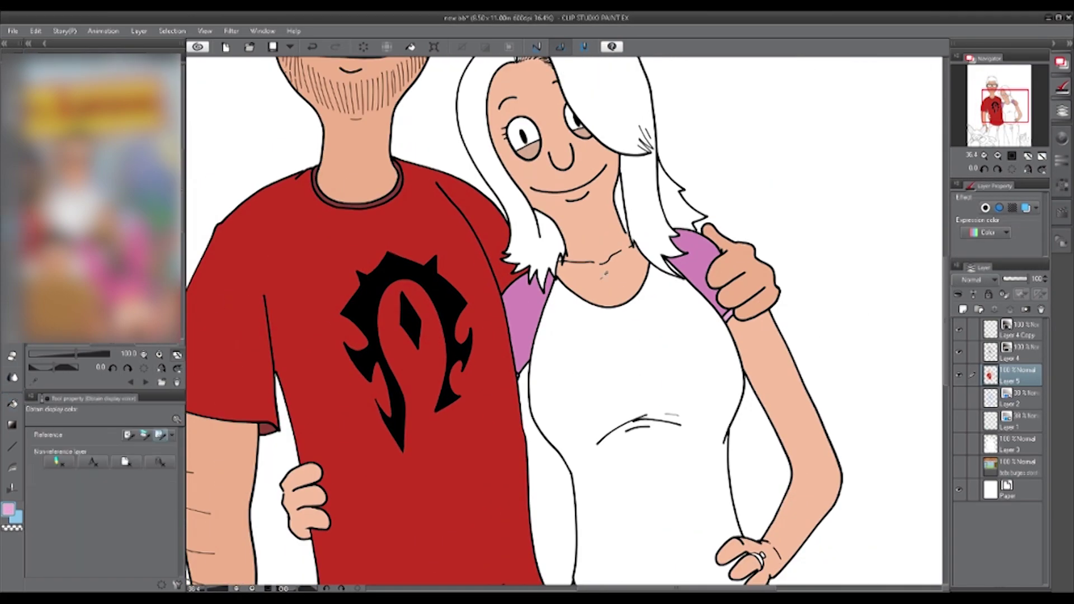
{"action": "scroll", "coordinate": [537, 229], "scroll_direction": "up", "scroll_amount": 3}
- Fill the woman's hair and the man's hair dark brown
{"action": "left_click", "coordinate": [537, 230], "text": "alt"}
{"action": "scroll", "coordinate": [601, 333], "scroll_direction": "down", "scroll_amount": 2}
{"action": "scroll", "coordinate": [600, 332], "scroll_direction": "down", "scroll_amount": 1}
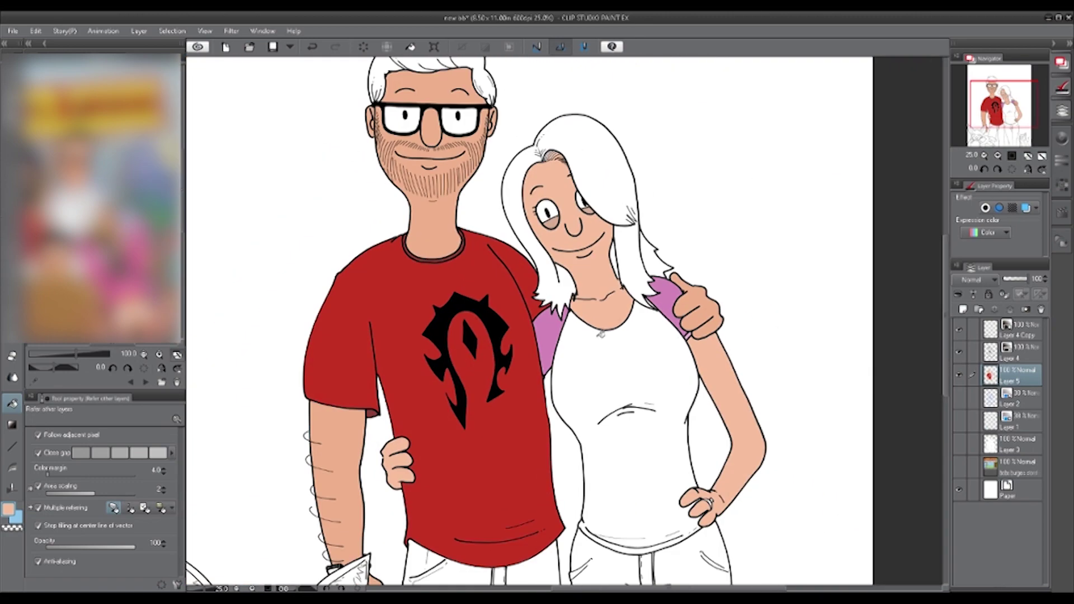
{"action": "scroll", "coordinate": [601, 333], "scroll_direction": "down", "scroll_amount": 1}
{"action": "left_click", "coordinate": [638, 235]}
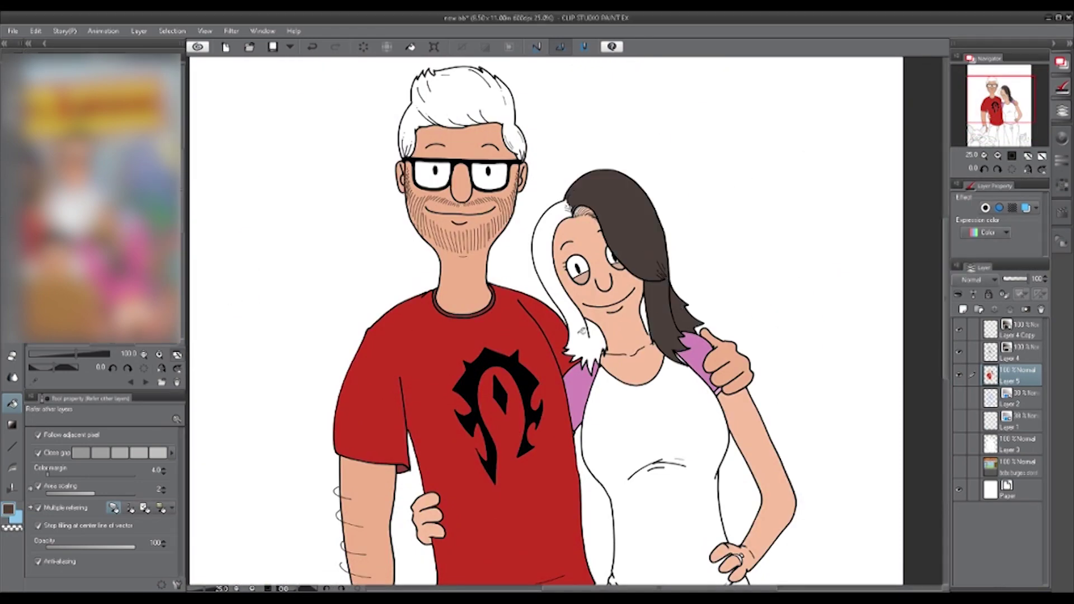
{"action": "left_click", "coordinate": [554, 263]}
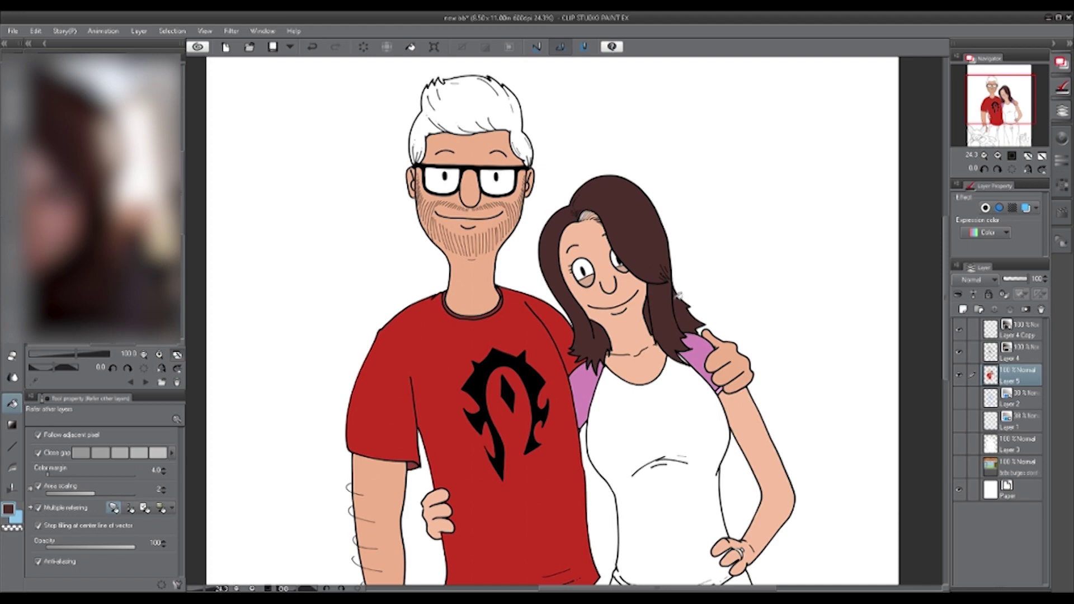
{"action": "scroll", "coordinate": [543, 324], "scroll_direction": "up", "scroll_amount": 1}
{"action": "left_click", "coordinate": [512, 140]}
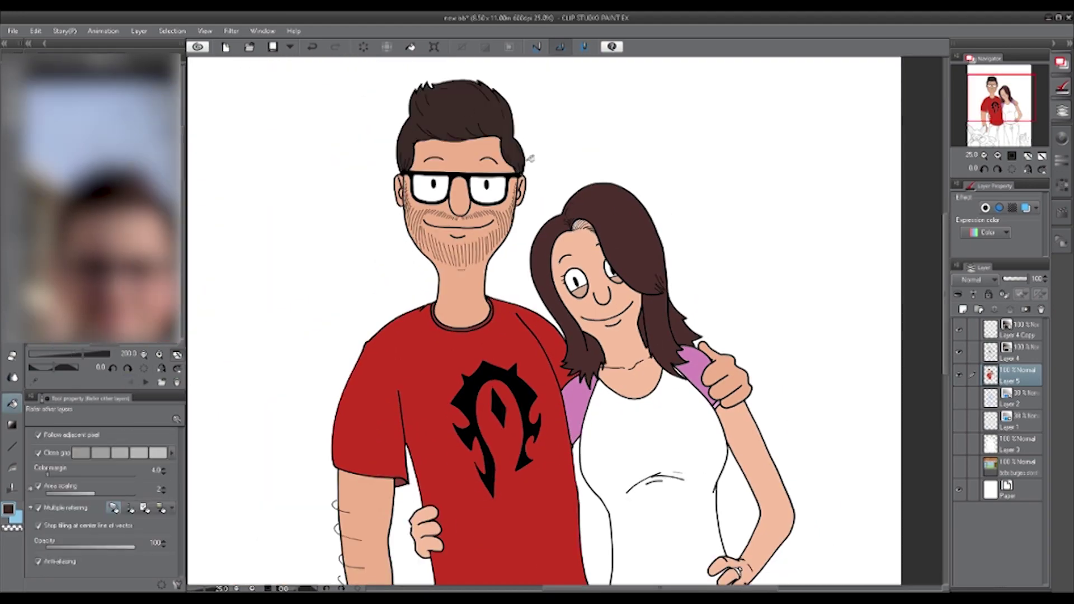
{"action": "scroll", "coordinate": [498, 235], "scroll_direction": "down", "scroll_amount": 1}
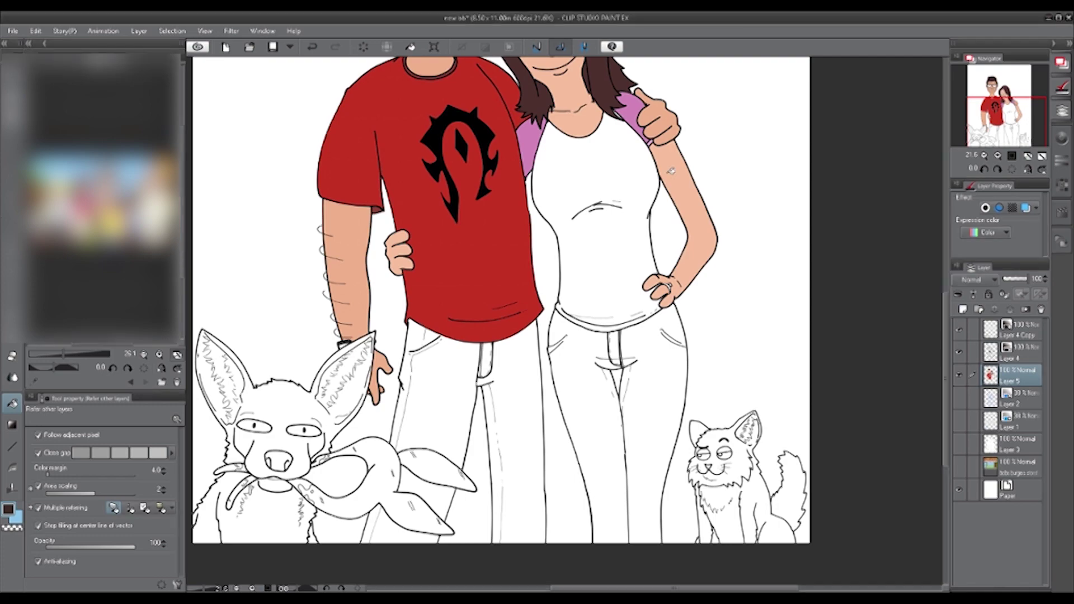
- Fill the man's jeans dark grey and both parts of the woman's jeans blue
{"action": "left_click", "coordinate": [484, 367]}
{"action": "scroll", "coordinate": [417, 354], "scroll_direction": "up", "scroll_amount": 5}
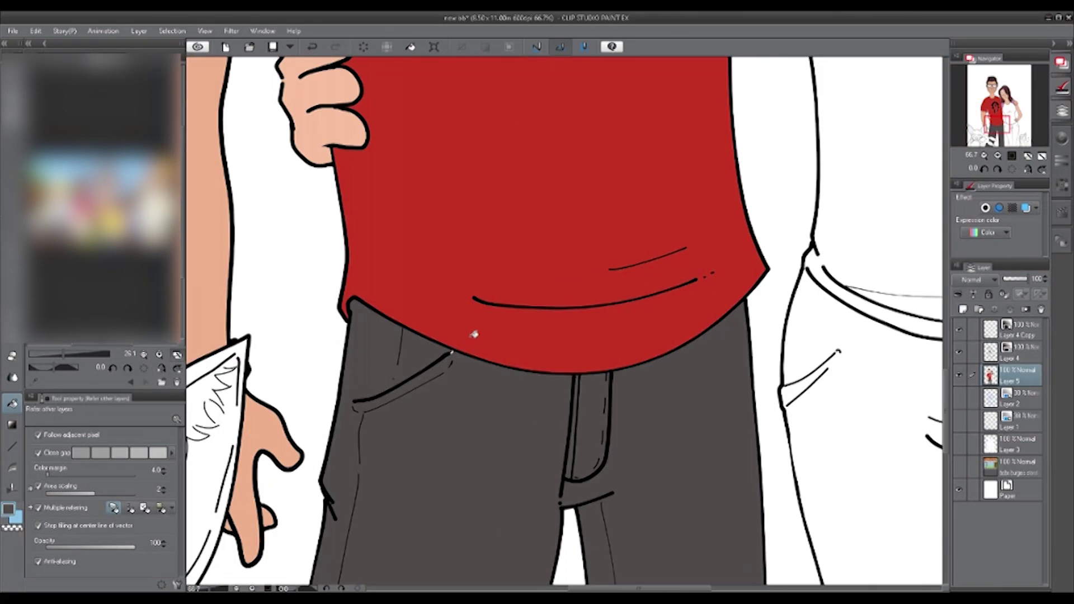
{"action": "scroll", "coordinate": [475, 331], "scroll_direction": "down", "scroll_amount": 7}
{"action": "left_click", "coordinate": [621, 392]}
{"action": "left_click", "coordinate": [560, 392]}
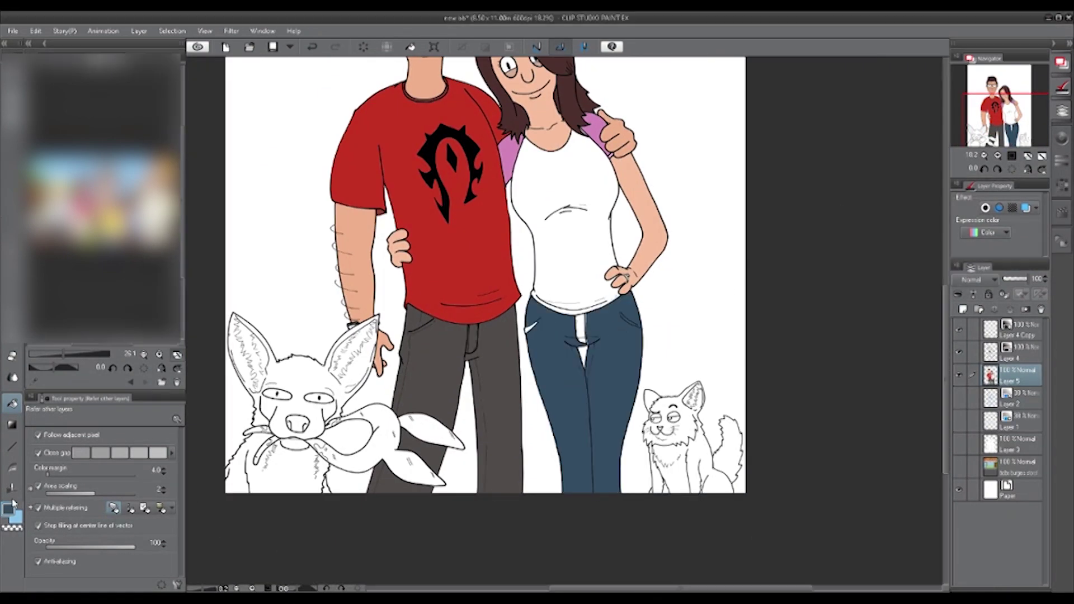
- Colour the woman's ring yellow-green and her shirt light grey-blue, then fill the cat light brown
{"action": "scroll", "coordinate": [629, 263], "scroll_direction": "up", "scroll_amount": 3}
{"action": "scroll", "coordinate": [630, 263], "scroll_direction": "up", "scroll_amount": 2}
{"action": "left_click", "coordinate": [618, 302]}
{"action": "scroll", "coordinate": [743, 295], "scroll_direction": "down", "scroll_amount": 3}
{"action": "left_click", "coordinate": [595, 446]}
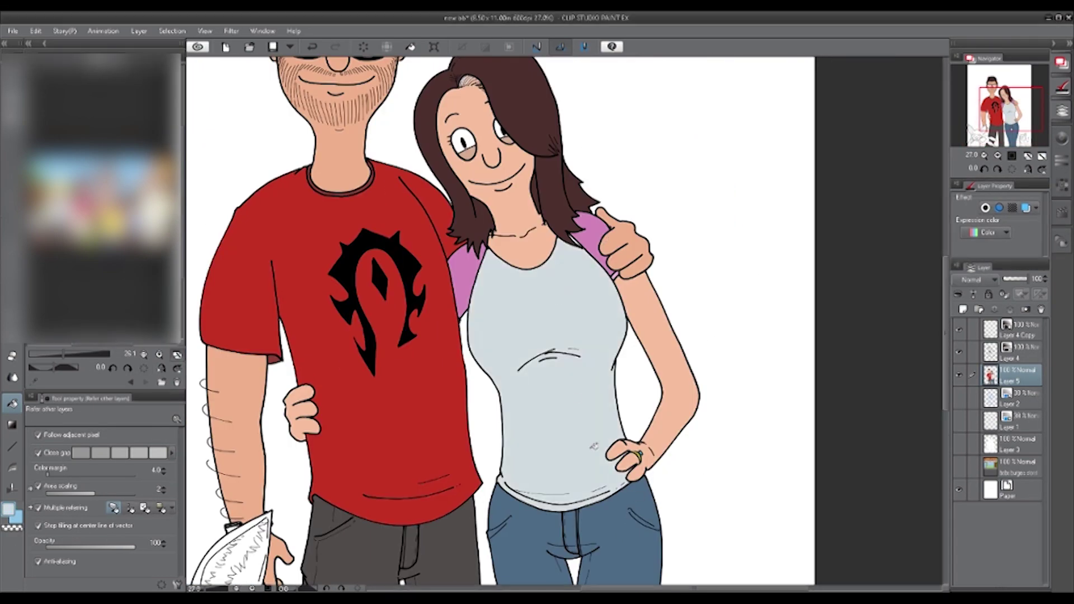
{"action": "scroll", "coordinate": [414, 89], "scroll_direction": "down", "scroll_amount": 1}
{"action": "scroll", "coordinate": [414, 89], "scroll_direction": "up", "scroll_amount": 4}
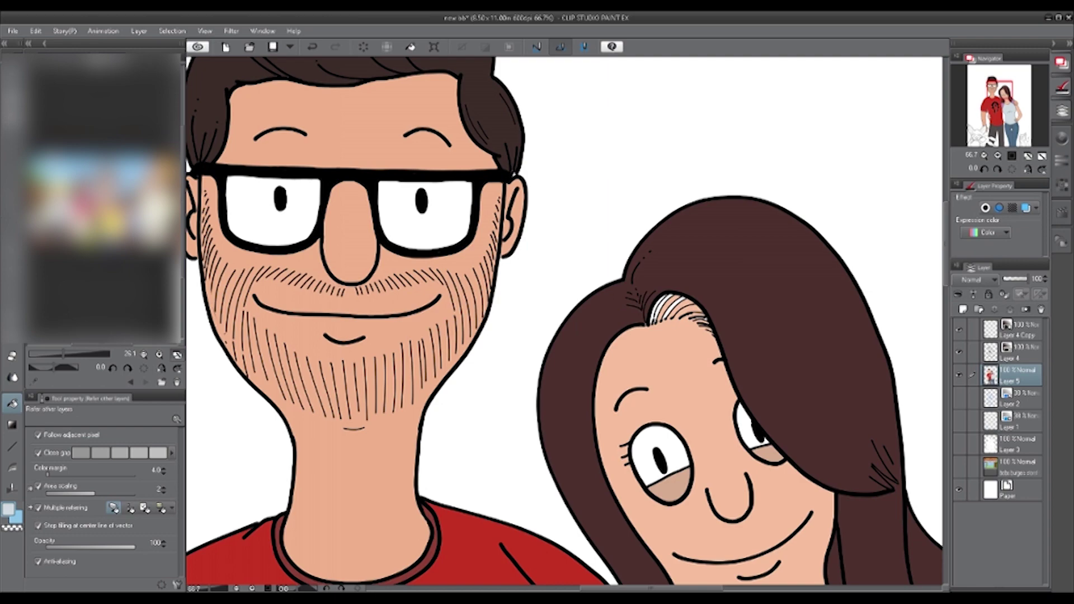
{"action": "scroll", "coordinate": [517, 171], "scroll_direction": "down", "scroll_amount": 4}
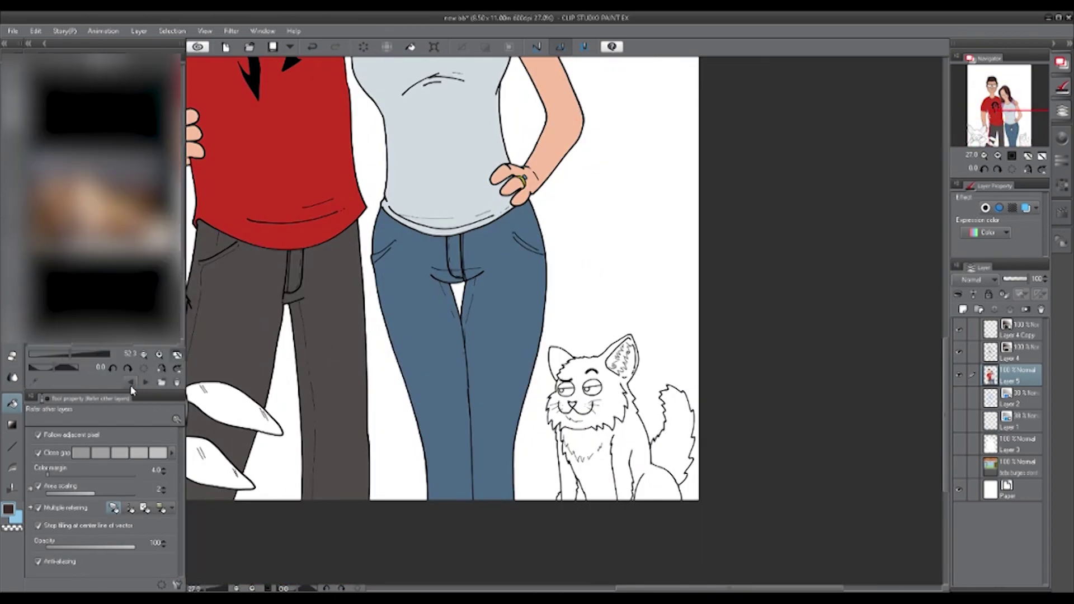
{"action": "left_click", "coordinate": [576, 381]}
{"action": "left_click", "coordinate": [664, 362]}
- Undo the accidental background fill and fill the cat's body brown
{"action": "key", "text": "ctrl+z"}
{"action": "left_click", "coordinate": [638, 392]}
{"action": "left_click", "coordinate": [571, 464]}
{"action": "scroll", "coordinate": [729, 404], "scroll_direction": "down", "scroll_amount": 1}
{"action": "scroll", "coordinate": [251, 392], "scroll_direction": "up", "scroll_amount": 1}
- Fill the dog's scarf pink, with light pink gaps near the mouth and a dark mauve inner gap
{"action": "left_click", "coordinate": [448, 436]}
{"action": "left_click", "coordinate": [380, 395]}
{"action": "left_click", "coordinate": [246, 448]}
{"action": "left_click", "coordinate": [240, 414]}
{"action": "scroll", "coordinate": [257, 405], "scroll_direction": "up", "scroll_amount": 2}
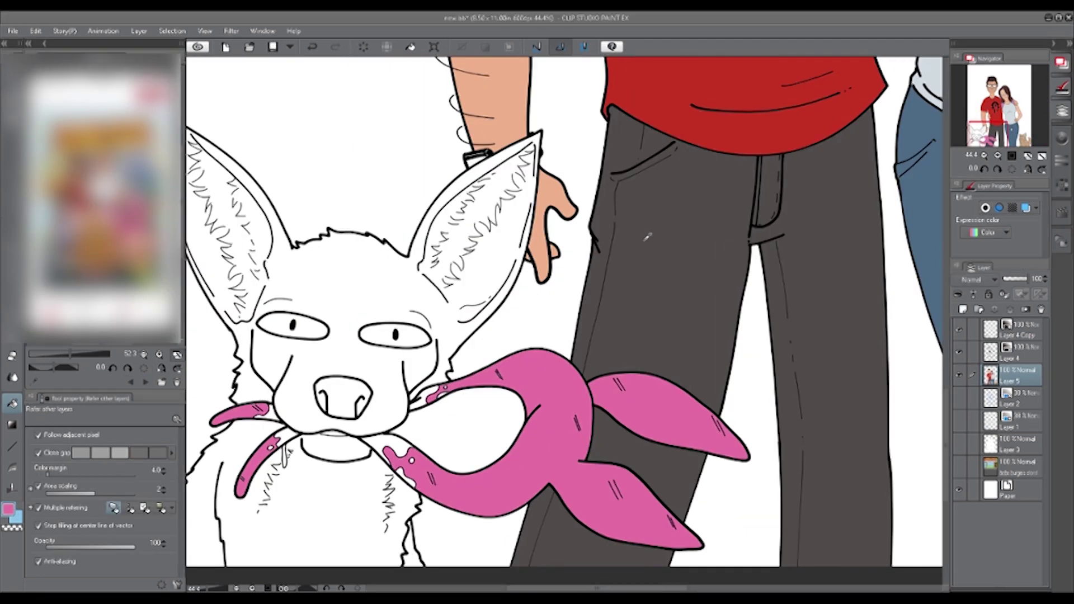
{"action": "left_click", "coordinate": [428, 395]}
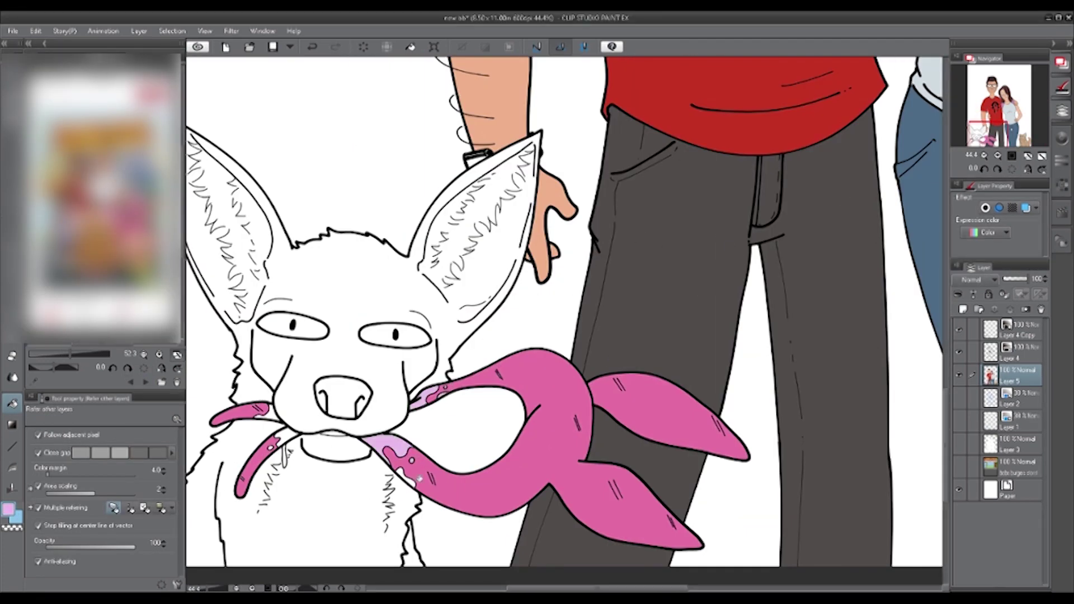
{"action": "scroll", "coordinate": [464, 459], "scroll_direction": "down", "scroll_amount": 2}
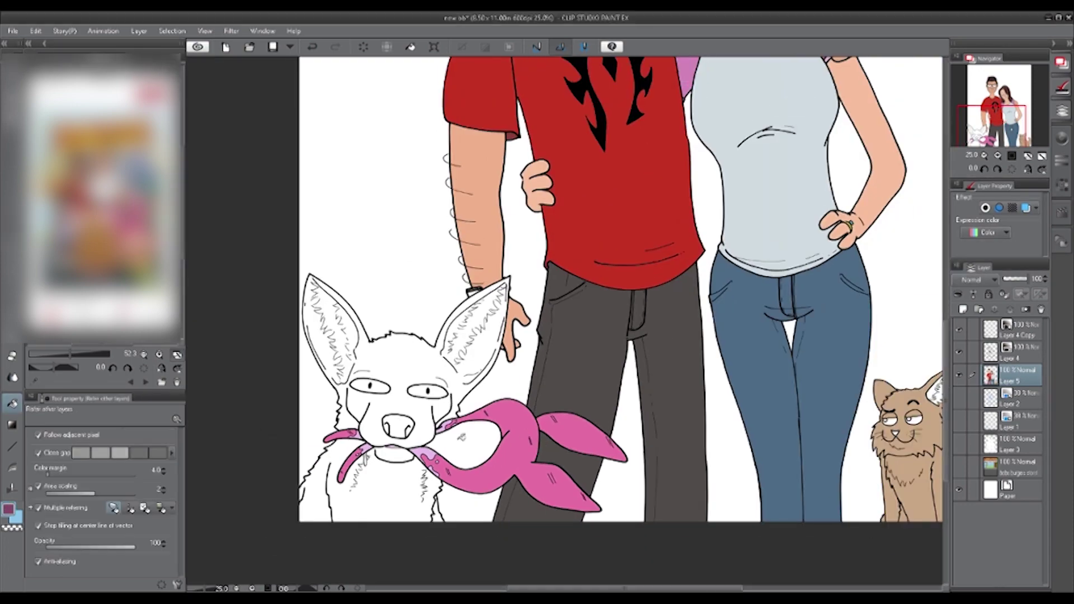
{"action": "left_click", "coordinate": [465, 442]}
- Fill the dog's nose dark brown and bring the man's head into view
{"action": "left_click", "coordinate": [398, 428]}
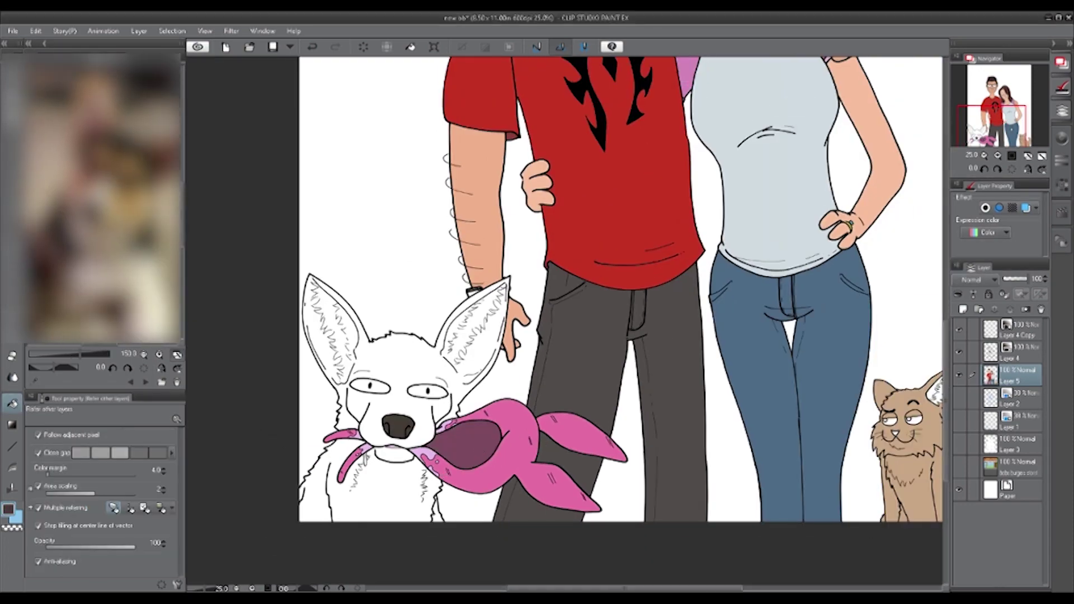
{"action": "scroll", "coordinate": [399, 428], "scroll_direction": "up", "scroll_amount": 1}
{"action": "scroll", "coordinate": [559, 335], "scroll_direction": "up", "scroll_amount": 3}
{"action": "left_click_drag", "start_coordinate": [504, 140], "coordinate": [503, 503]}
{"action": "key", "text": "p"}
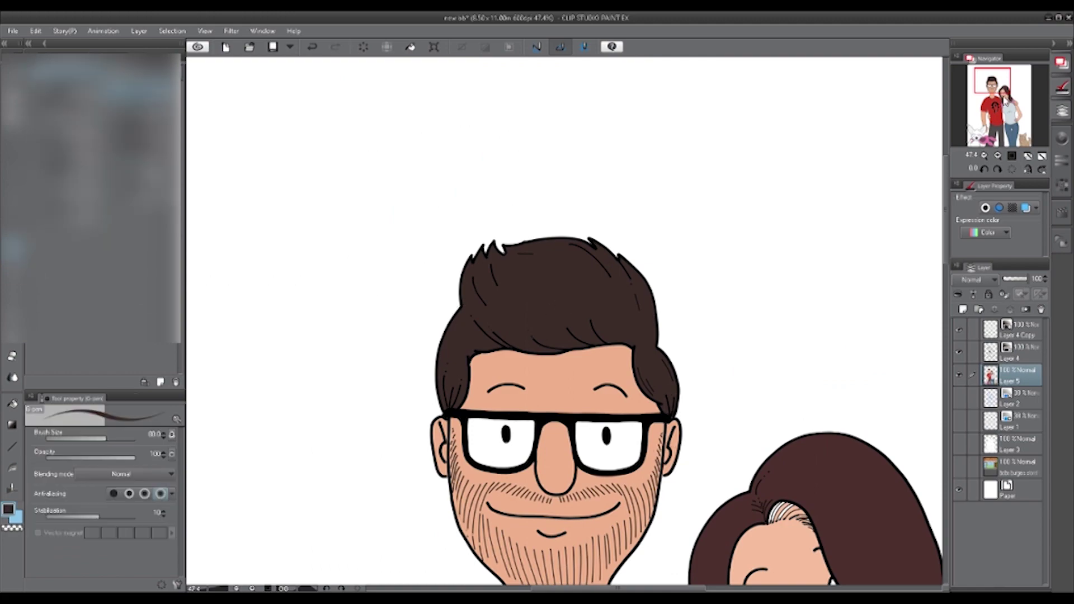
- Paint the dog's forehead dark brown with a pen stroke
{"action": "left_click_drag", "start_coordinate": [775, 480], "coordinate": [540, 134]}
{"action": "left_click_drag", "start_coordinate": [722, 432], "coordinate": [652, 307]}
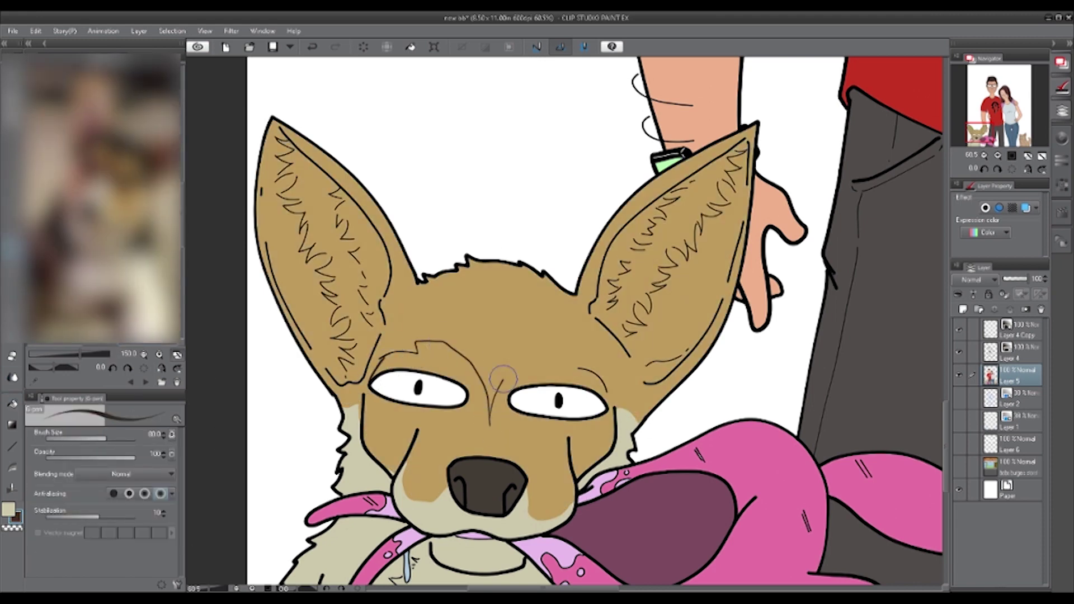
{"action": "left_click_drag", "start_coordinate": [349, 386], "coordinate": [638, 391]}
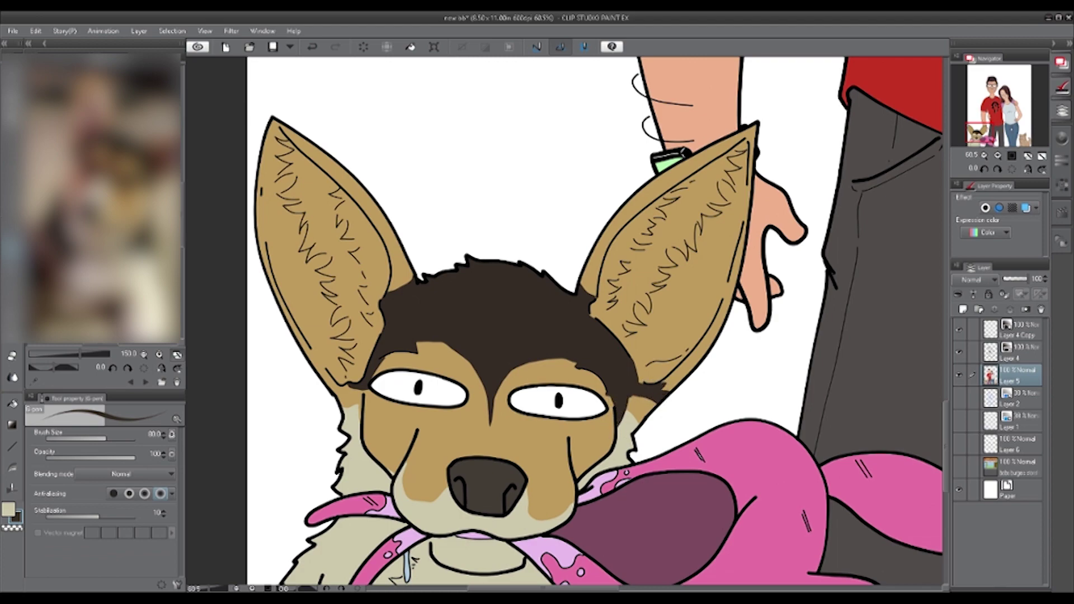
{"action": "scroll", "coordinate": [355, 364], "scroll_direction": "down", "scroll_amount": 4}
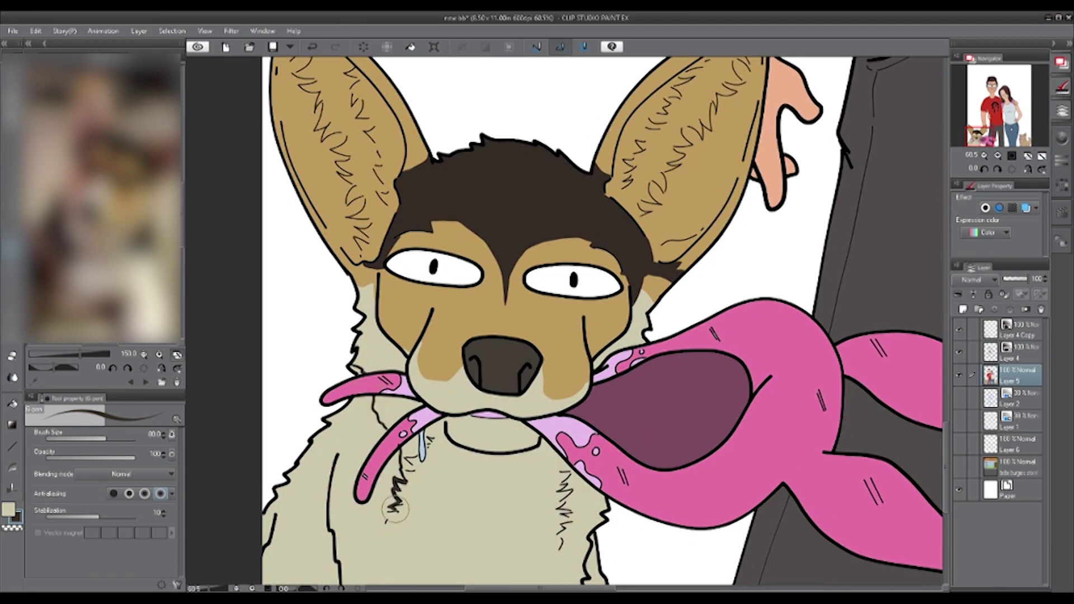
{"action": "left_click_drag", "start_coordinate": [359, 547], "coordinate": [526, 238]}
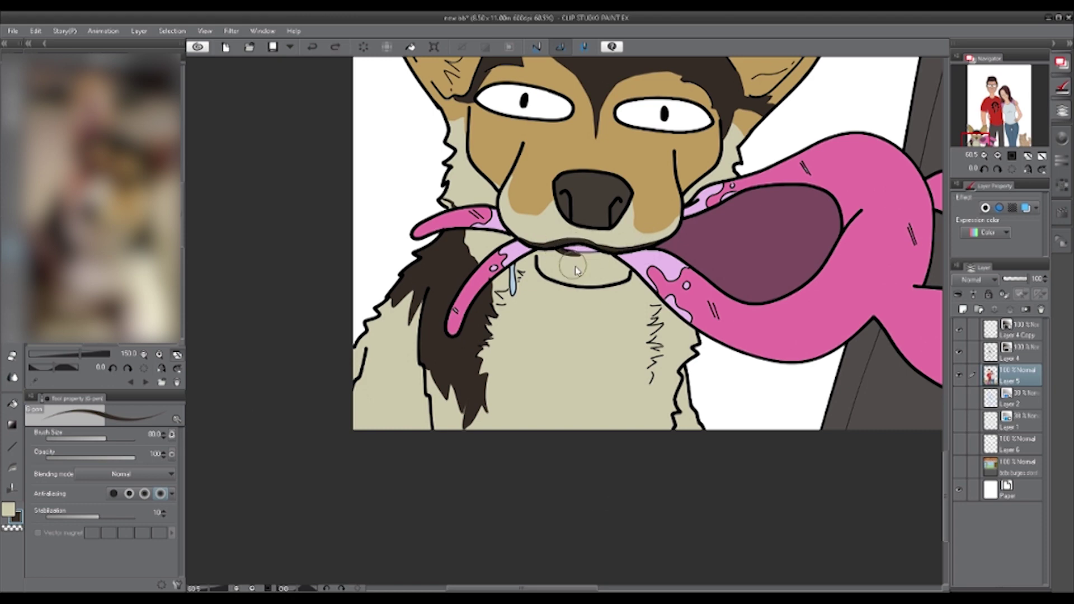
- Fill the dog's chest fur patch dark brown and select the chest fur area
{"action": "key", "text": "g"}
{"action": "left_click", "coordinate": [677, 335]}
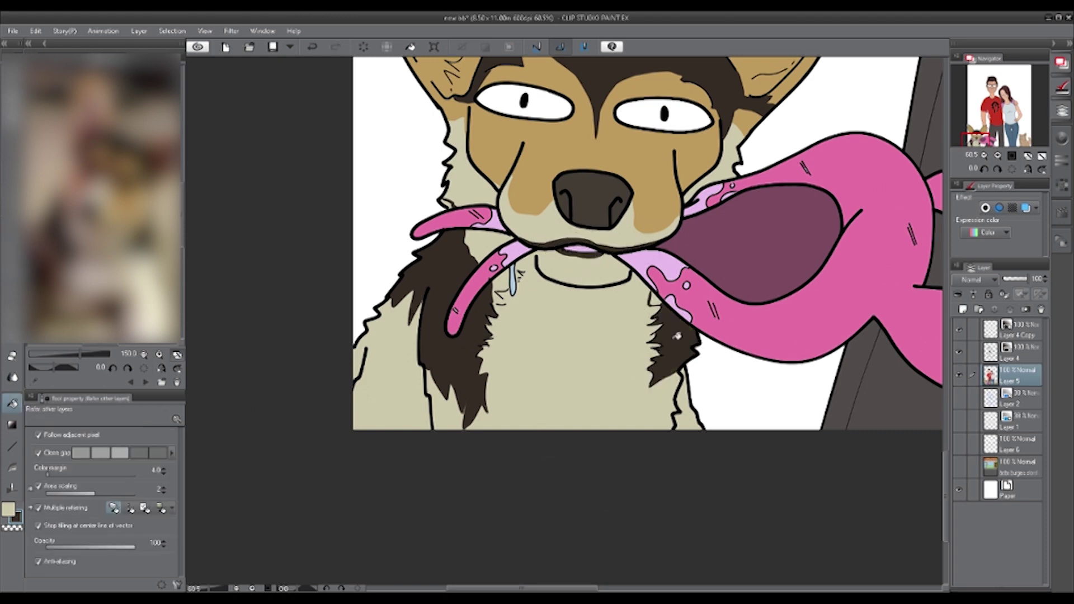
{"action": "key", "text": "period"}
{"action": "key", "text": "period"}
{"action": "key", "text": "period"}
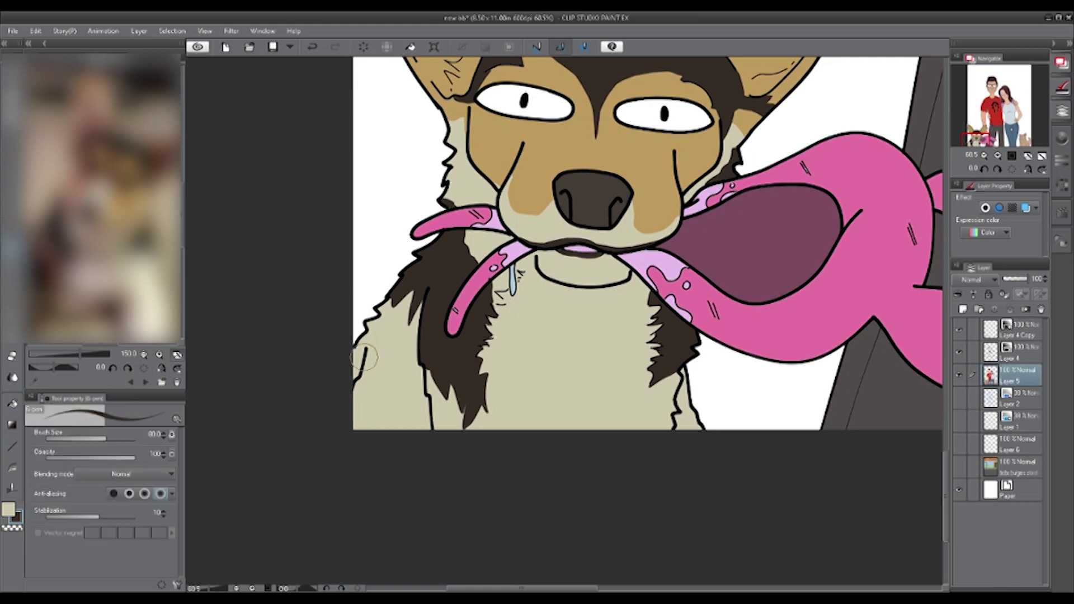
{"action": "key", "text": "period"}
{"action": "left_click", "coordinate": [512, 277]}
- Blend tan into cream across the dog's muzzle edge with a gradient
{"action": "key", "text": "g"}
{"action": "left_click_drag", "start_coordinate": [616, 336], "coordinate": [559, 355]}
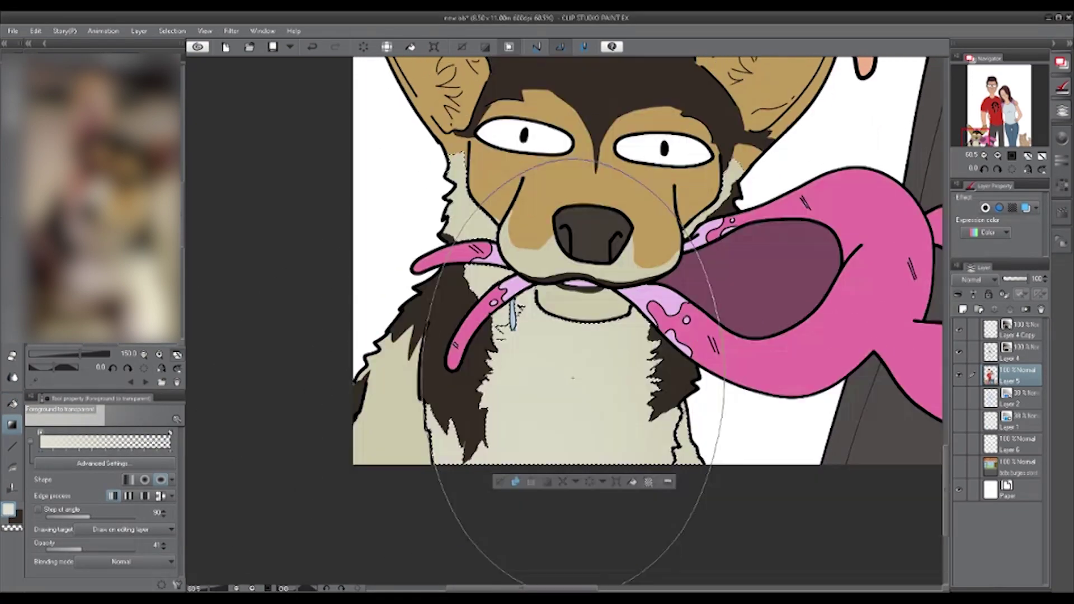
{"action": "key", "text": "w"}
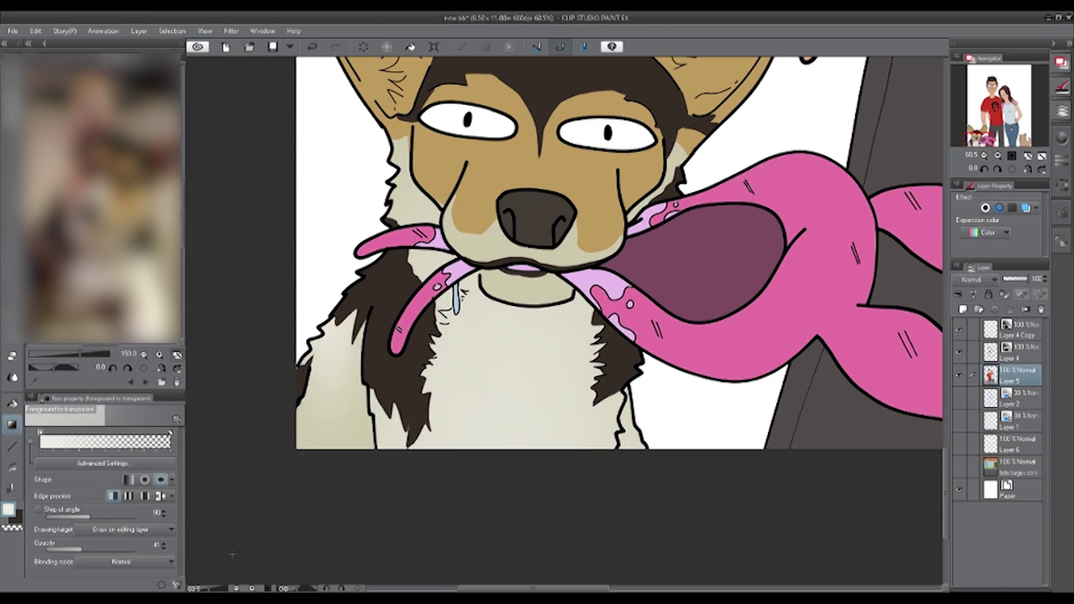
{"action": "key", "text": "g"}
{"action": "left_click_drag", "start_coordinate": [520, 246], "coordinate": [523, 186]}
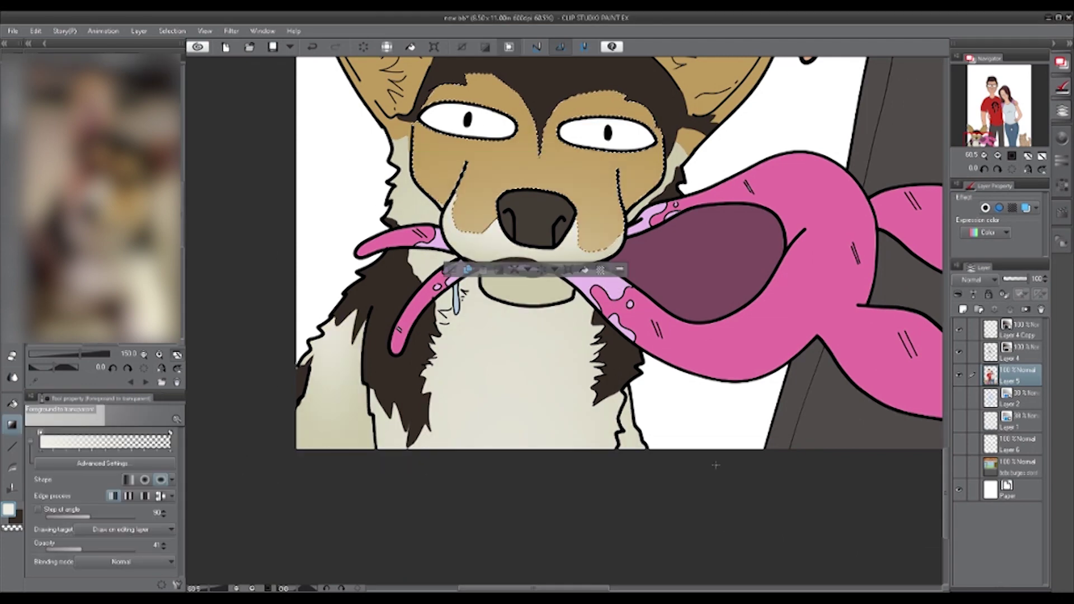
{"action": "key", "text": "ctrl+d"}
{"action": "key", "text": "l"}
{"action": "key", "text": "j"}
{"action": "scroll", "coordinate": [531, 185], "scroll_direction": "up", "scroll_amount": 1}
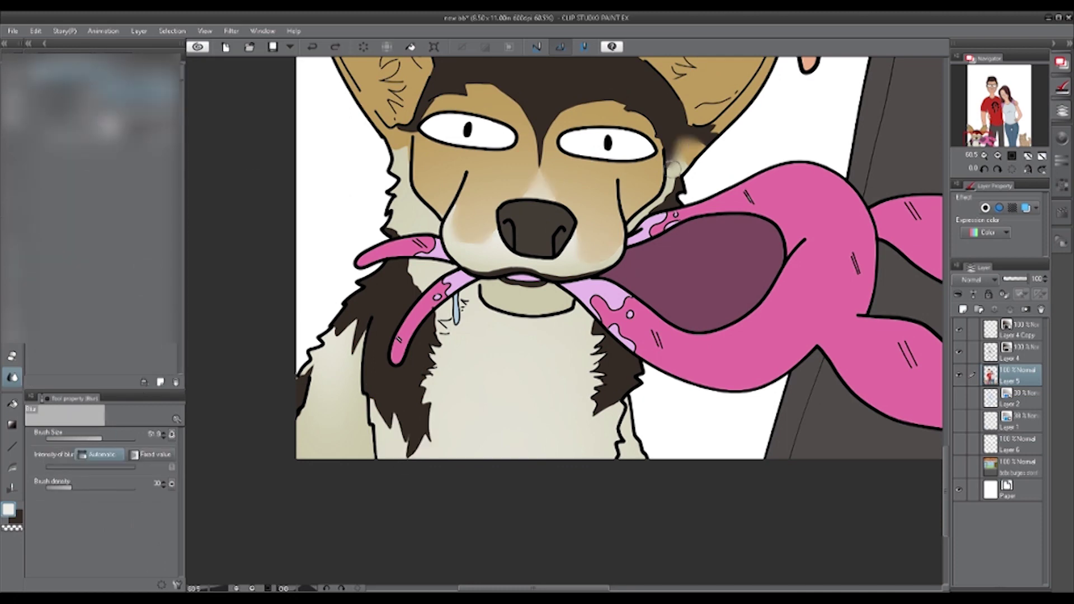
- Add a soft pink gradient tint to the dog's left ear
{"action": "key", "text": "w"}
{"action": "scroll", "coordinate": [560, 252], "scroll_direction": "up", "scroll_amount": 5}
{"action": "left_click", "coordinate": [363, 196]}
{"action": "key", "text": "g"}
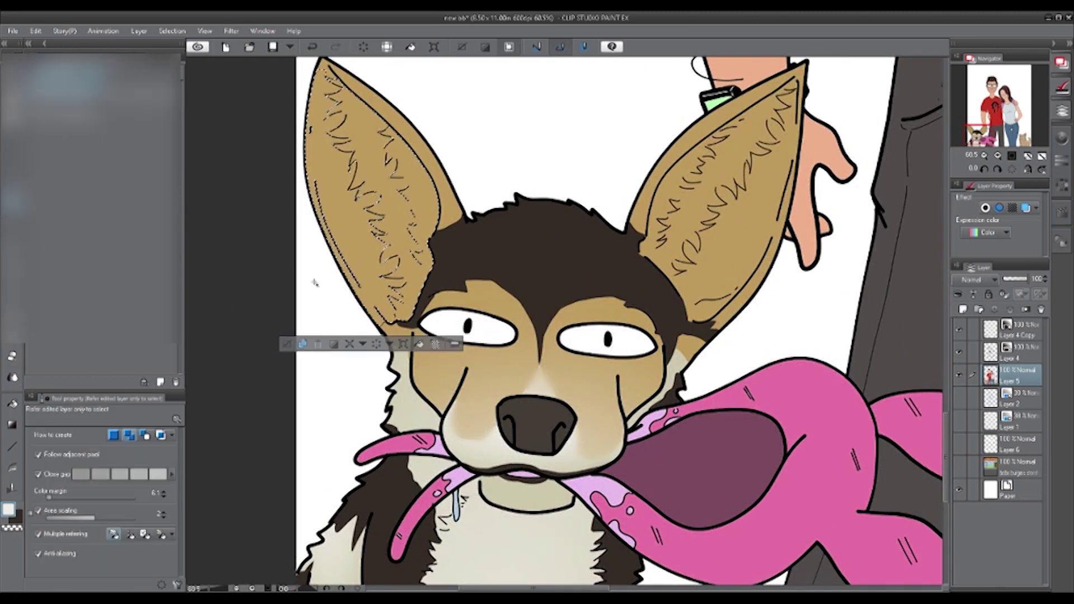
{"action": "left_click_drag", "start_coordinate": [313, 271], "coordinate": [361, 207]}
{"action": "key", "text": "ctrl+d"}
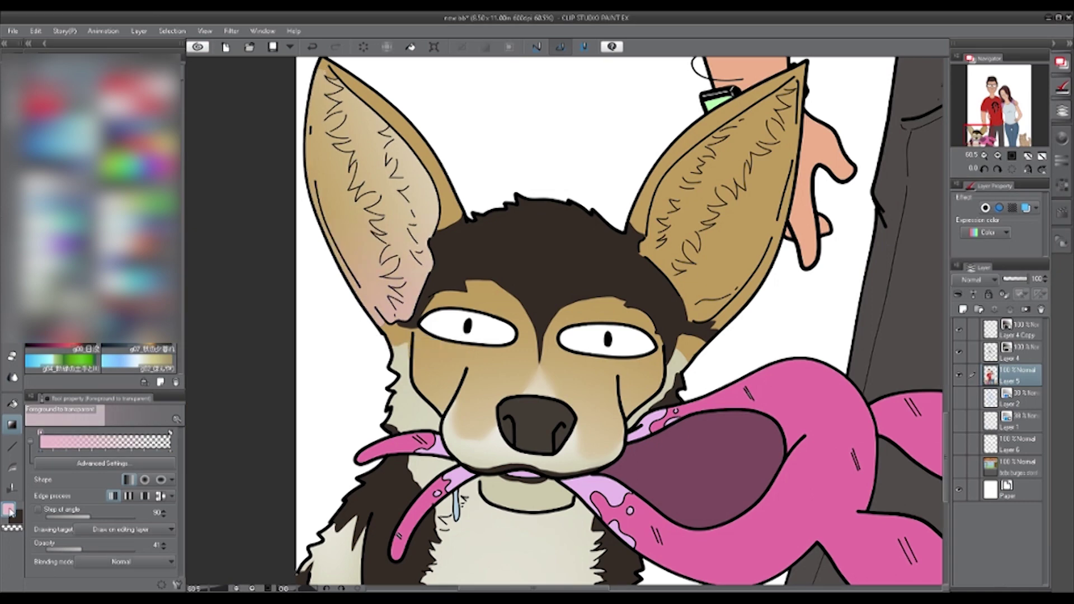
- Add a pink gradient to the dog's right ear and soften the ear colour transitions
{"action": "key", "text": "w"}
{"action": "left_click", "coordinate": [755, 227]}
{"action": "key", "text": "g"}
{"action": "left_click_drag", "start_coordinate": [783, 95], "coordinate": [705, 263]}
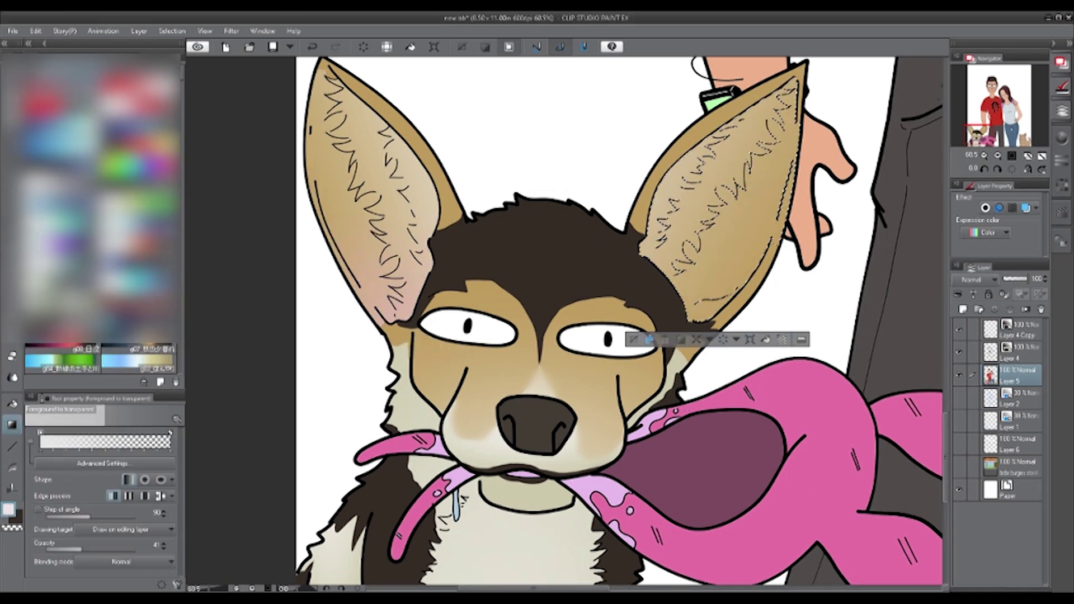
{"action": "left_click_drag", "start_coordinate": [688, 314], "coordinate": [727, 235]}
{"action": "key", "text": "ctrl+d"}
{"action": "left_click", "coordinate": [12, 376]}
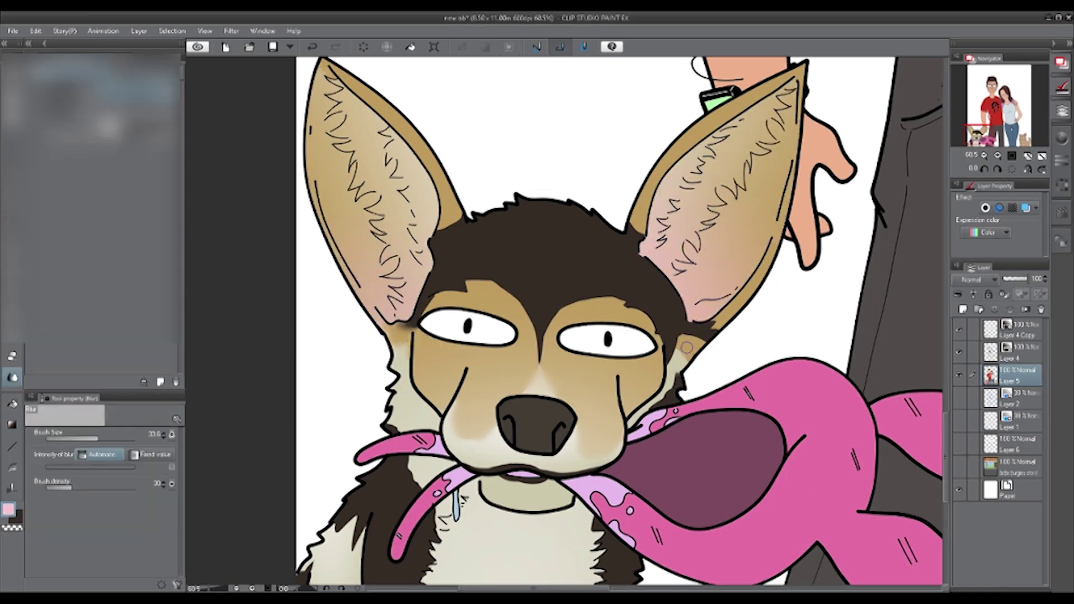
- Pick the cream fur colour and select the dog's inner ear with a wider colour margin
{"action": "key", "text": "p"}
{"action": "left_click", "coordinate": [399, 350], "text": "alt"}
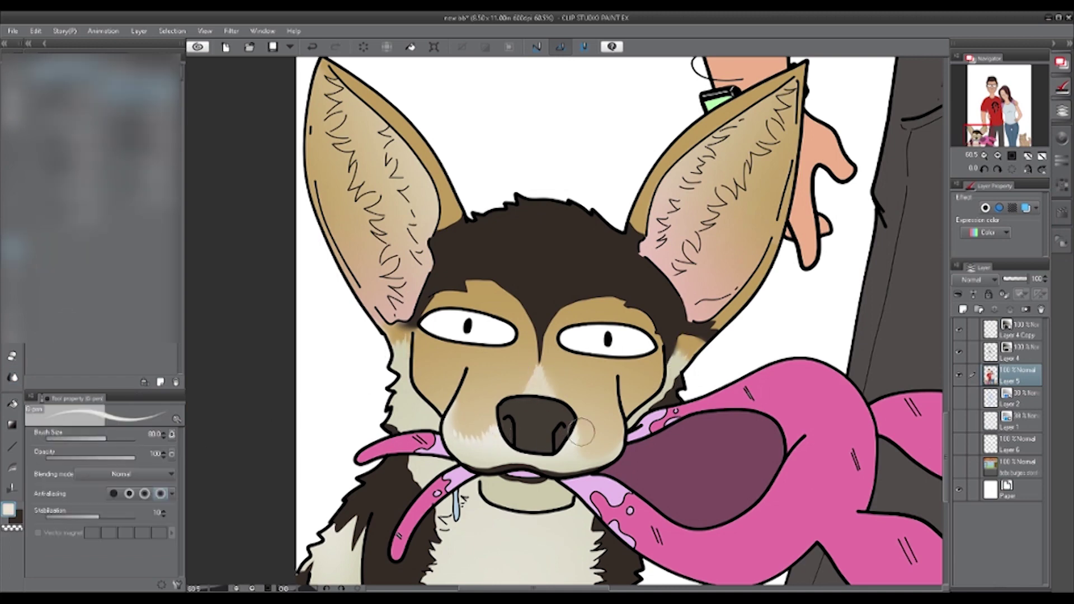
{"action": "key", "text": "w"}
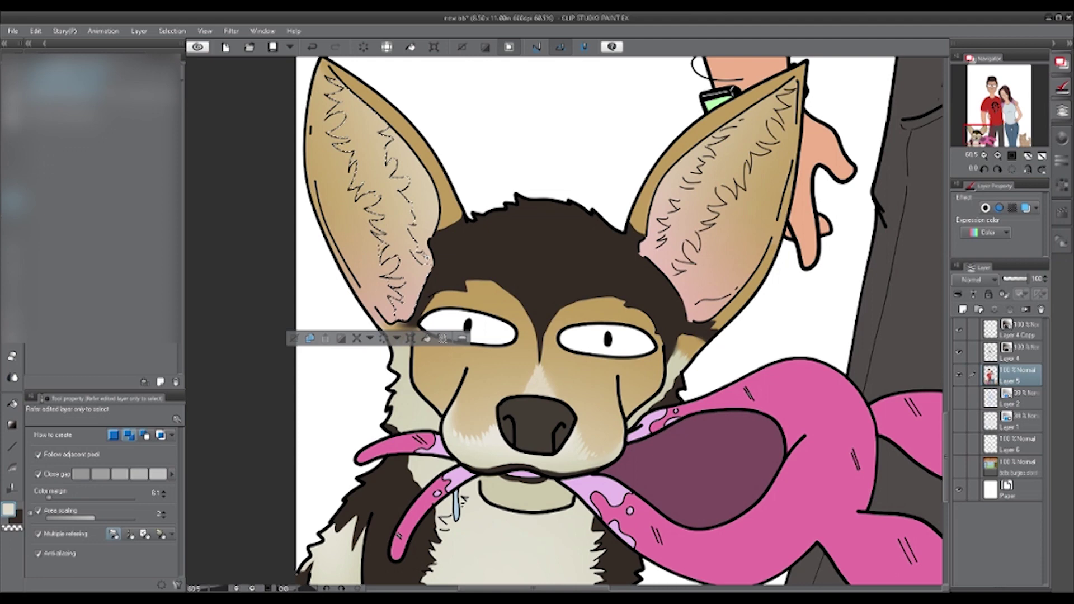
{"action": "left_click", "coordinate": [680, 241]}
{"action": "left_click", "coordinate": [51, 497]}
{"action": "left_click", "coordinate": [680, 240]}
- Paint a light gradient highlight across the dog's selected nose
{"action": "left_click", "coordinate": [12, 425]}
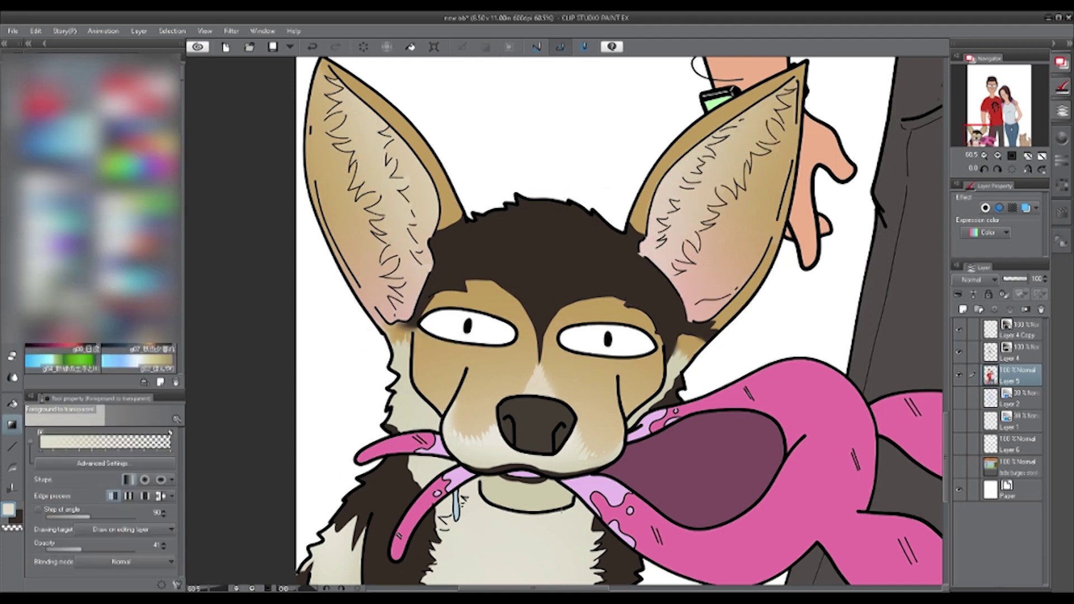
{"action": "left_click", "coordinate": [11, 403]}
{"action": "left_click", "coordinate": [532, 425]}
{"action": "key", "text": "g"}
{"action": "left_click_drag", "start_coordinate": [546, 398], "coordinate": [534, 442]}
{"action": "key", "text": "ctrl+d"}
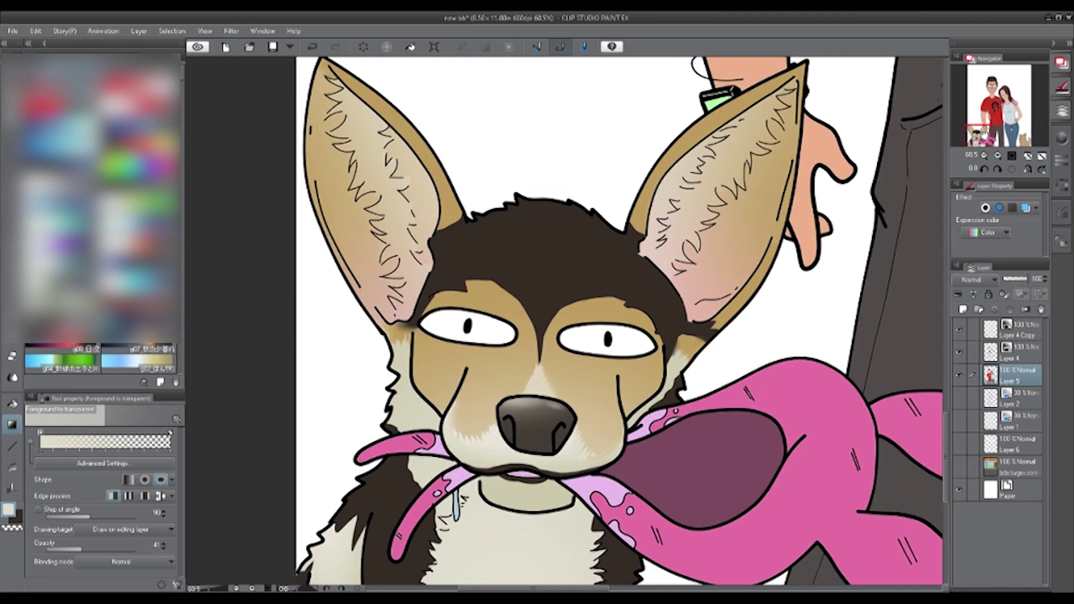
- Select the dog's tan face area, zoom out and clear the selection
{"action": "left_click_drag", "start_coordinate": [450, 495], "coordinate": [420, 300]}
{"action": "key", "text": "w"}
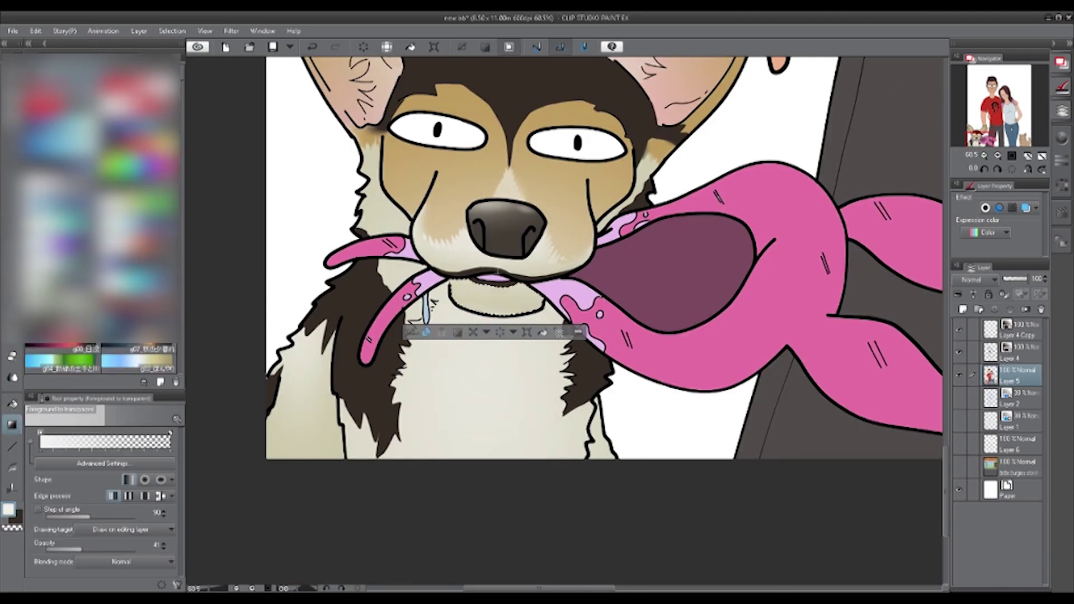
{"action": "left_click", "coordinate": [539, 260]}
{"action": "key", "text": "g"}
{"action": "key", "text": "ctrl+minus"}
{"action": "key", "text": "ctrl+d"}
{"action": "scroll", "coordinate": [545, 271], "scroll_direction": "down", "scroll_amount": 3}
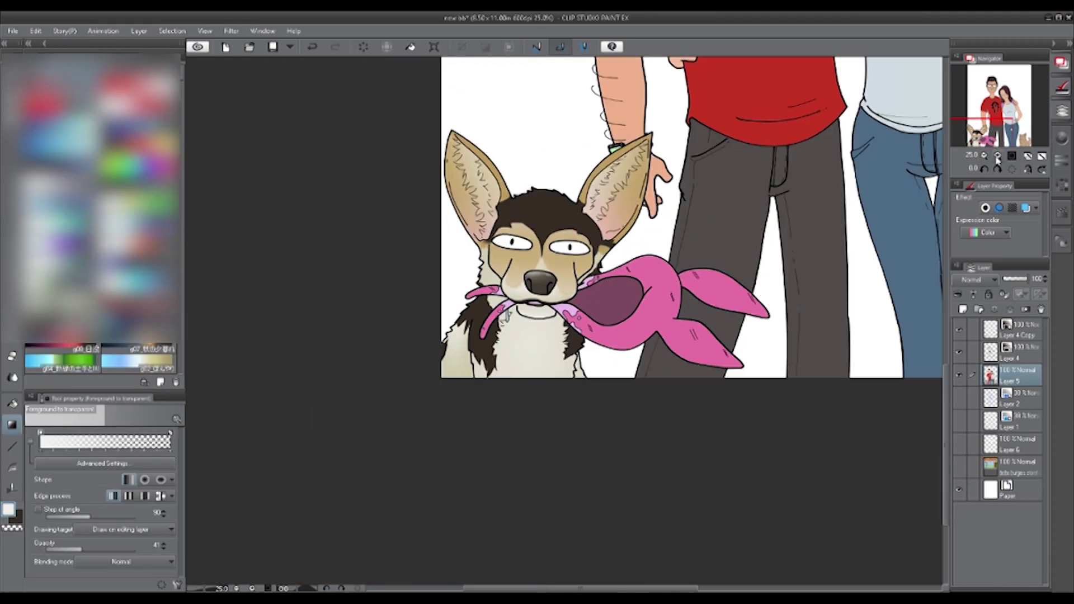
- Sample the pale pink from the dog's ear and blend the inner ears softly
{"action": "scroll", "coordinate": [384, 229], "scroll_direction": "up", "scroll_amount": 3}
{"action": "key", "text": "p"}
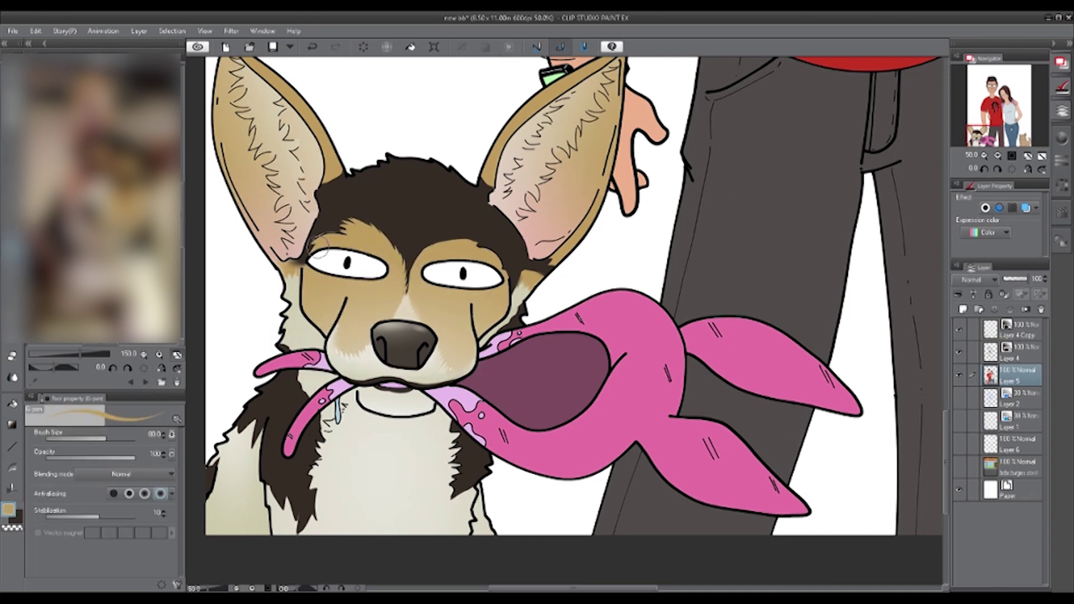
{"action": "key", "text": "m"}
{"action": "key", "text": "ctrl+shift+d"}
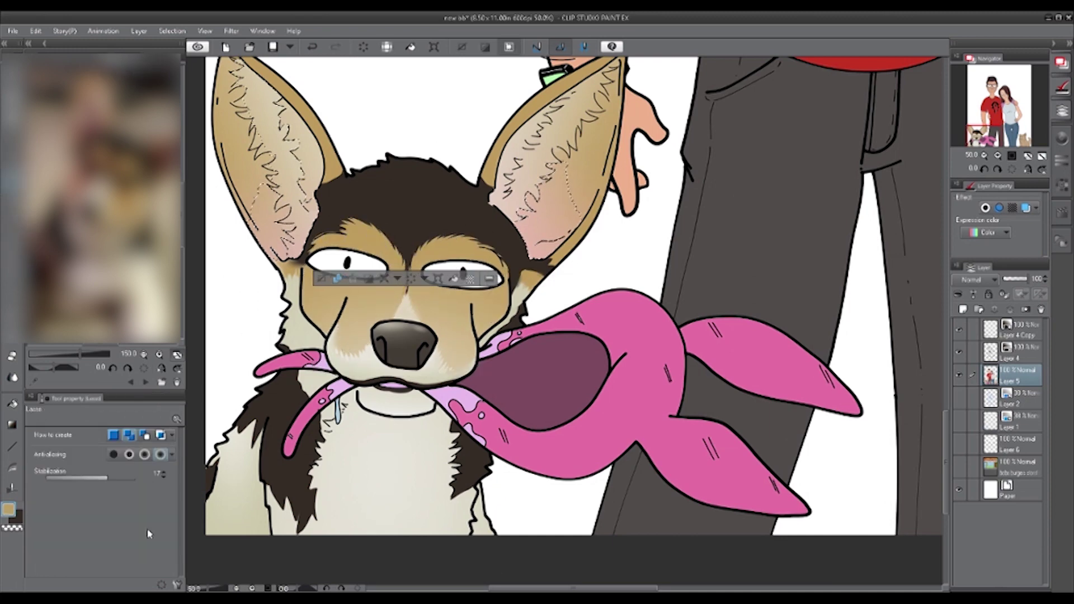
{"action": "key", "text": "i"}
{"action": "scroll", "coordinate": [297, 235], "scroll_direction": "up", "scroll_amount": 1}
{"action": "left_click", "coordinate": [286, 207]}
{"action": "key", "text": "j"}
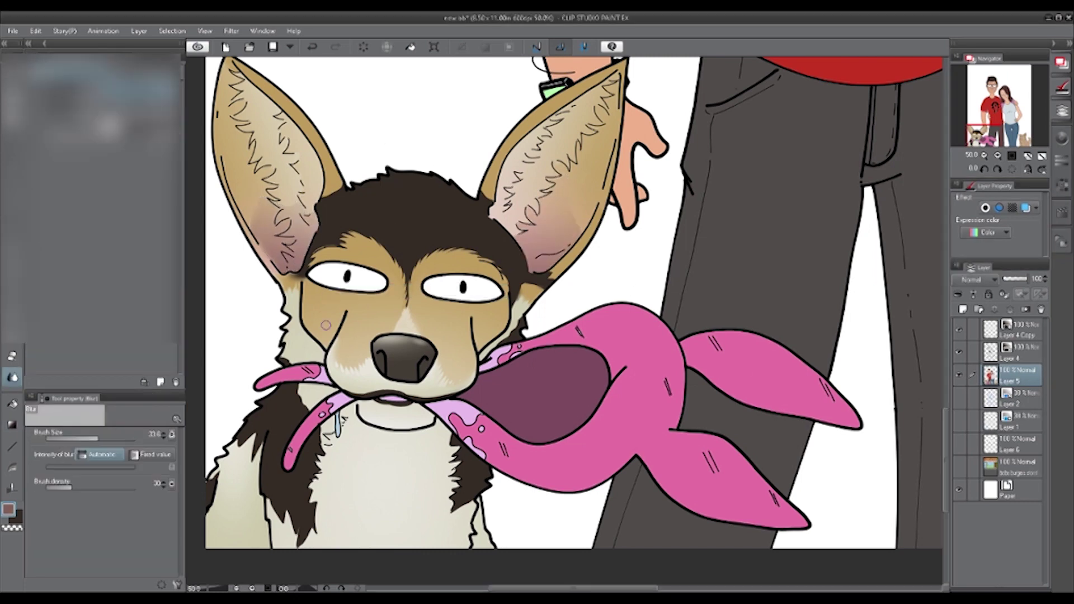
{"action": "key", "text": "p"}
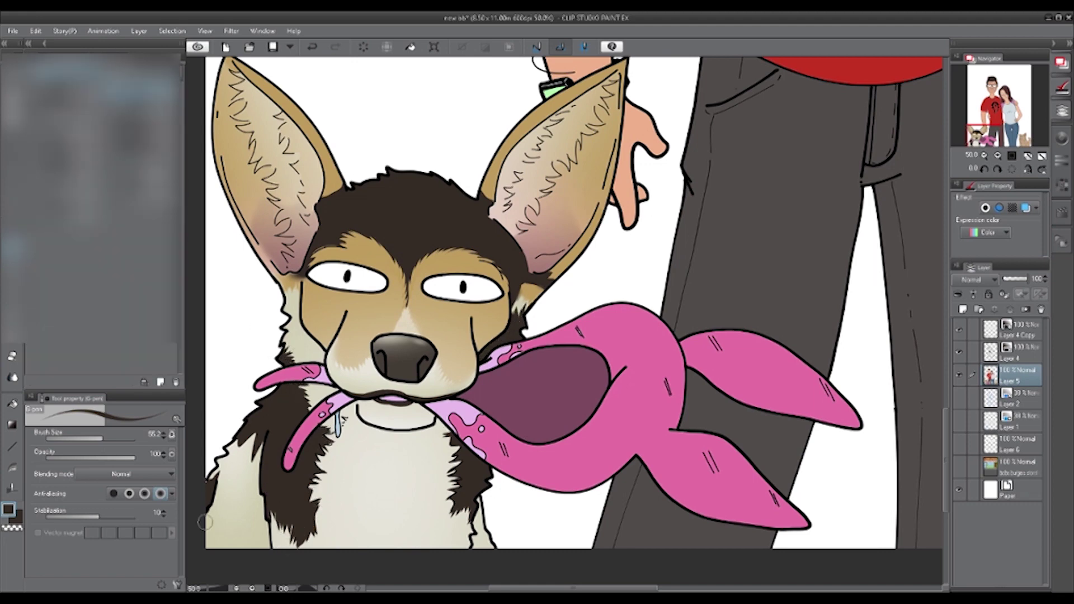
- Paint four light cream fur strokes on the dog's chest, then sample dark brown and light tan
{"action": "left_click", "coordinate": [208, 478], "text": "alt"}
{"action": "left_click_drag", "start_coordinate": [406, 453], "coordinate": [386, 509]}
{"action": "left_click_drag", "start_coordinate": [430, 464], "coordinate": [417, 537]}
{"action": "left_click_drag", "start_coordinate": [442, 493], "coordinate": [425, 548]}
{"action": "left_click_drag", "start_coordinate": [375, 489], "coordinate": [344, 543]}
{"action": "left_click", "coordinate": [432, 192], "text": "alt"}
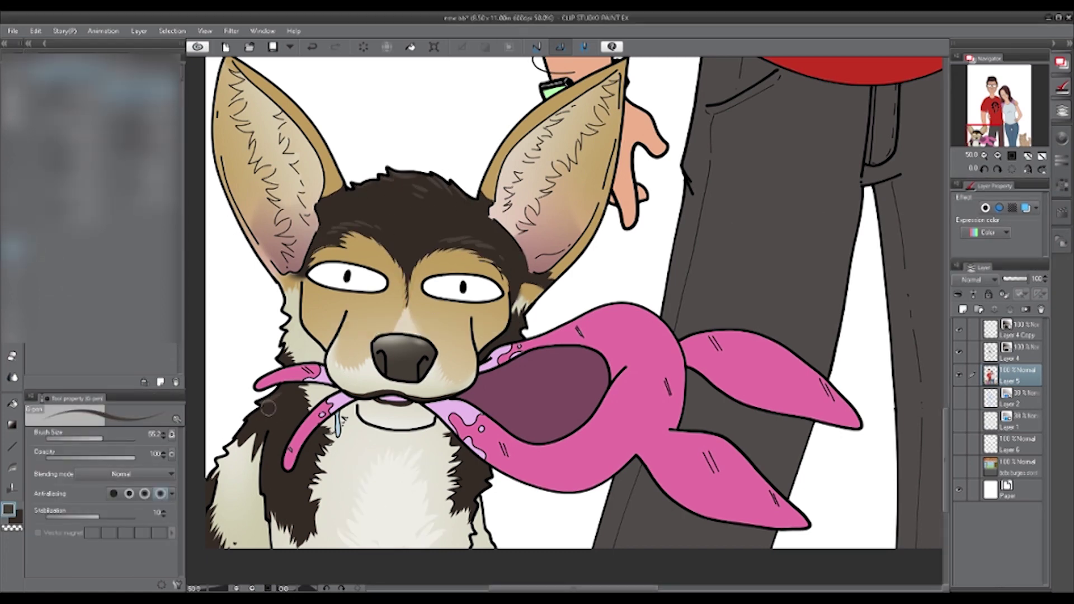
{"action": "left_click", "coordinate": [506, 150], "text": "alt"}
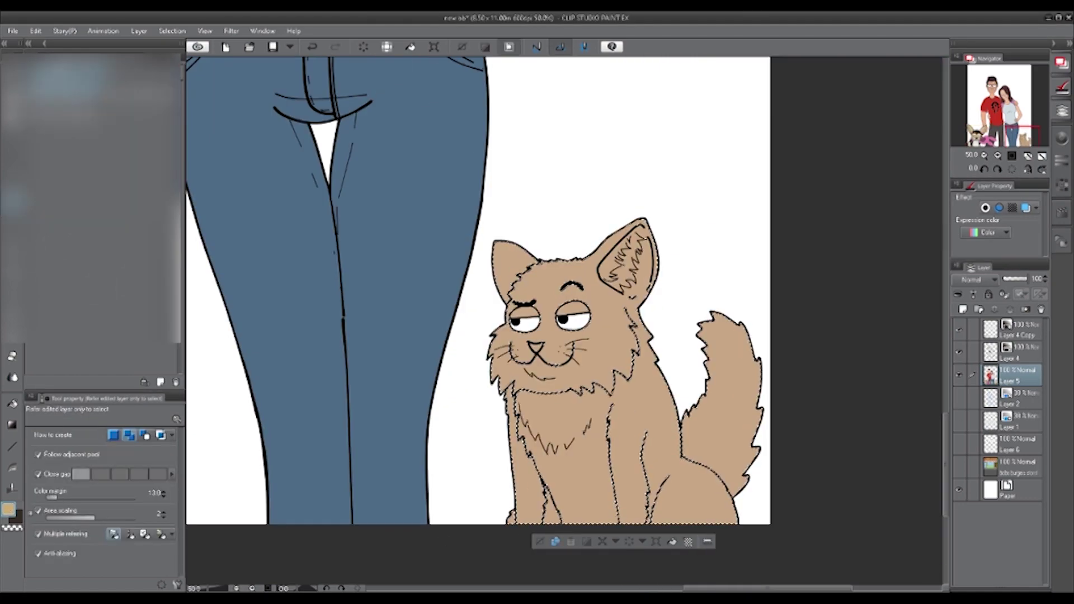
- Apply brown gradient shading to the selected cat's tail, body and chest
{"action": "key", "text": "i"}
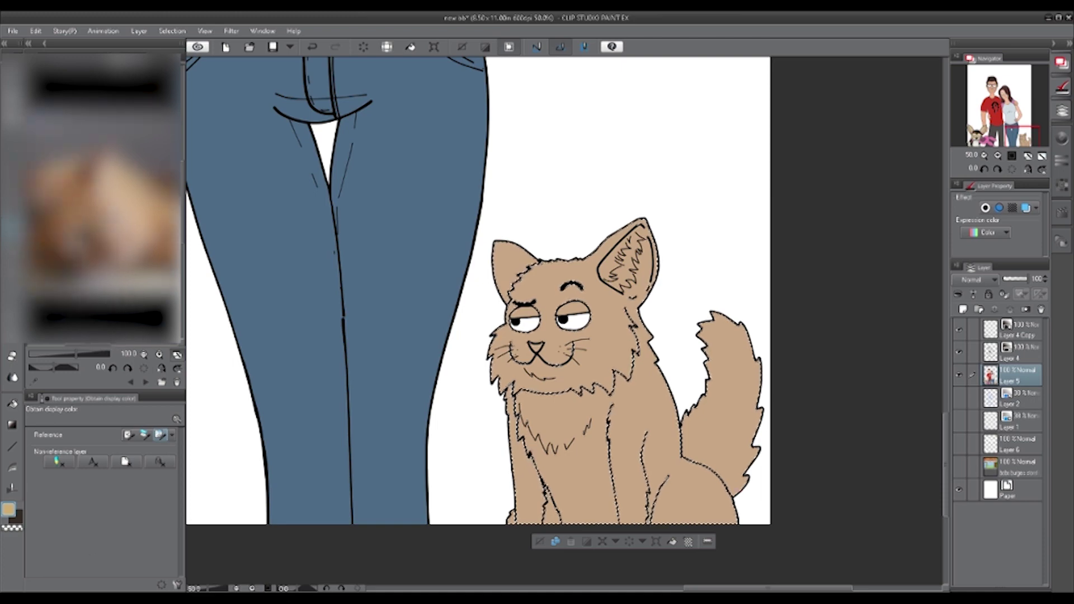
{"action": "left_click", "coordinate": [12, 378]}
{"action": "left_click", "coordinate": [13, 424]}
{"action": "mouse_move", "coordinate": [560, 252]}
{"action": "left_mouse_down"}
{"action": "mouse_move", "coordinate": [559, 419]}
{"action": "mouse_move", "coordinate": [655, 336]}
{"action": "left_mouse_up"}
{"action": "scroll", "coordinate": [585, 451], "scroll_direction": "down", "scroll_amount": 2}
{"action": "mouse_move", "coordinate": [722, 241]}
{"action": "left_mouse_down"}
{"action": "mouse_move", "coordinate": [728, 313]}
{"action": "mouse_move", "coordinate": [699, 447]}
{"action": "left_mouse_up"}
{"action": "mouse_move", "coordinate": [593, 314]}
{"action": "left_mouse_down"}
{"action": "mouse_move", "coordinate": [548, 370]}
{"action": "mouse_move", "coordinate": [642, 263]}
{"action": "left_mouse_up"}
{"action": "scroll", "coordinate": [641, 263], "scroll_direction": "down", "scroll_amount": 1}
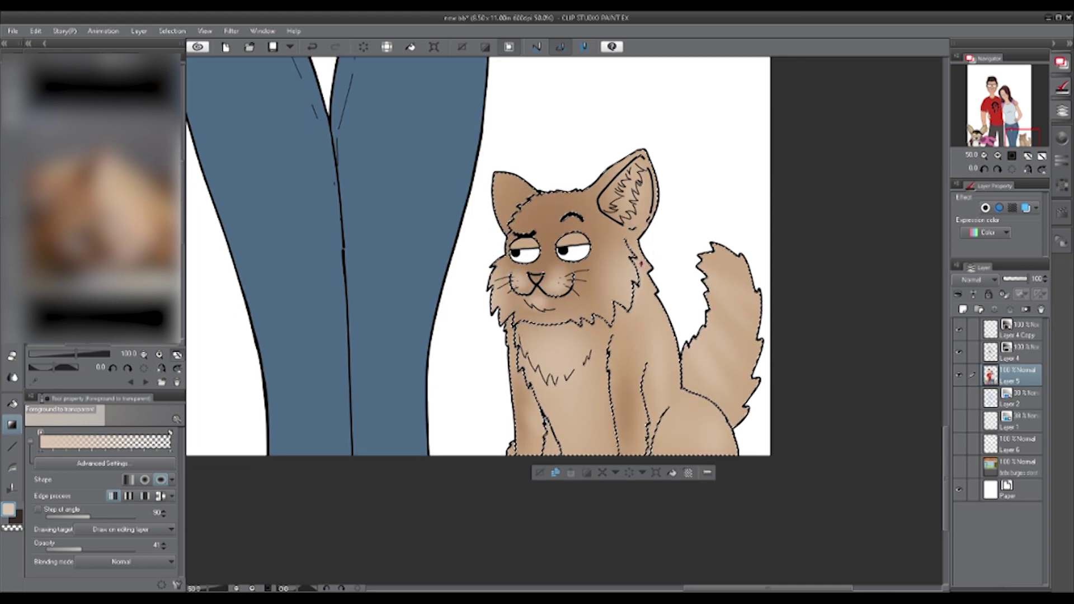
- Clear the selection and paint light tan fur over the cat's chest and belly with the G-pen
{"action": "key", "text": "ctrl+d"}
{"action": "scroll", "coordinate": [546, 307], "scroll_direction": "up", "scroll_amount": 1}
{"action": "key", "text": "p"}
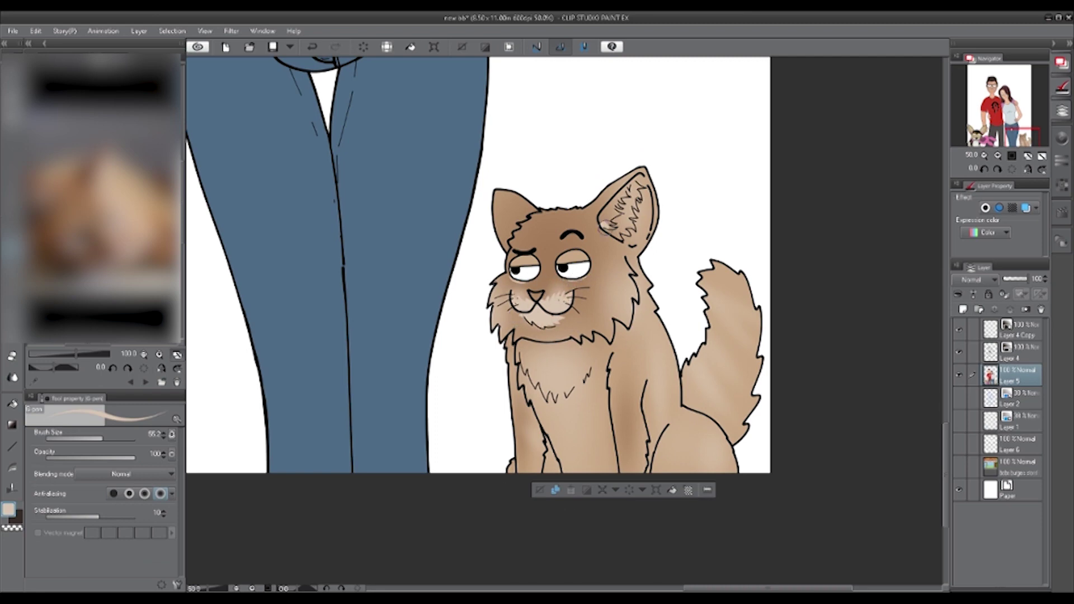
{"action": "left_click_drag", "start_coordinate": [554, 369], "coordinate": [563, 392]}
{"action": "mouse_move", "coordinate": [565, 472]}
{"action": "left_mouse_down"}
{"action": "mouse_move", "coordinate": [560, 408]}
{"action": "mouse_move", "coordinate": [588, 411]}
{"action": "left_mouse_up"}
{"action": "left_click_drag", "start_coordinate": [546, 442], "coordinate": [530, 394]}
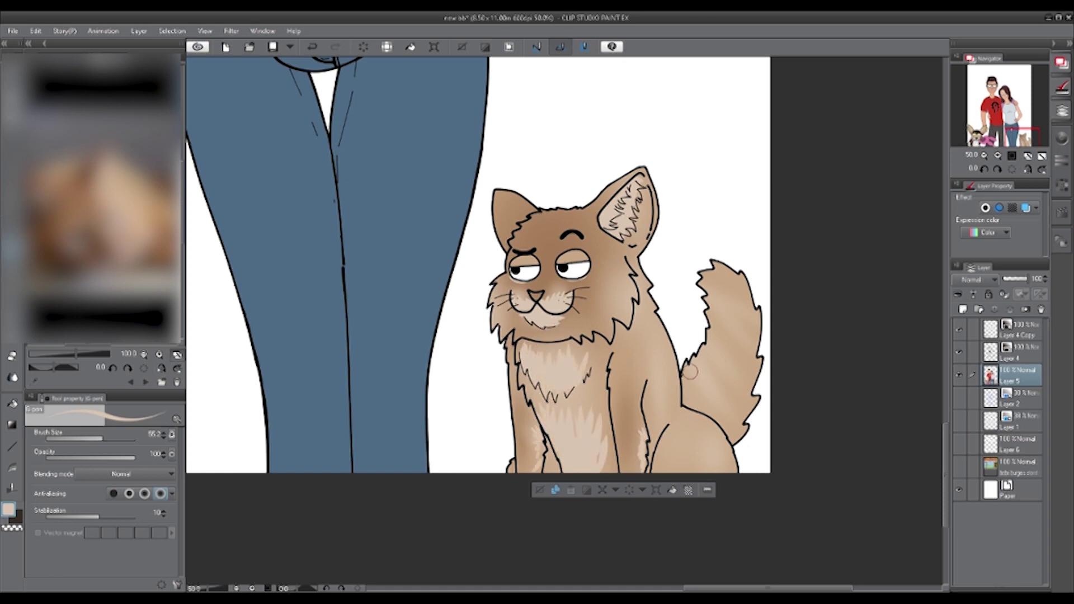
- Paint dark brown stripes on the cat's head and tail, then soften them with Blur
{"action": "key", "text": "j"}
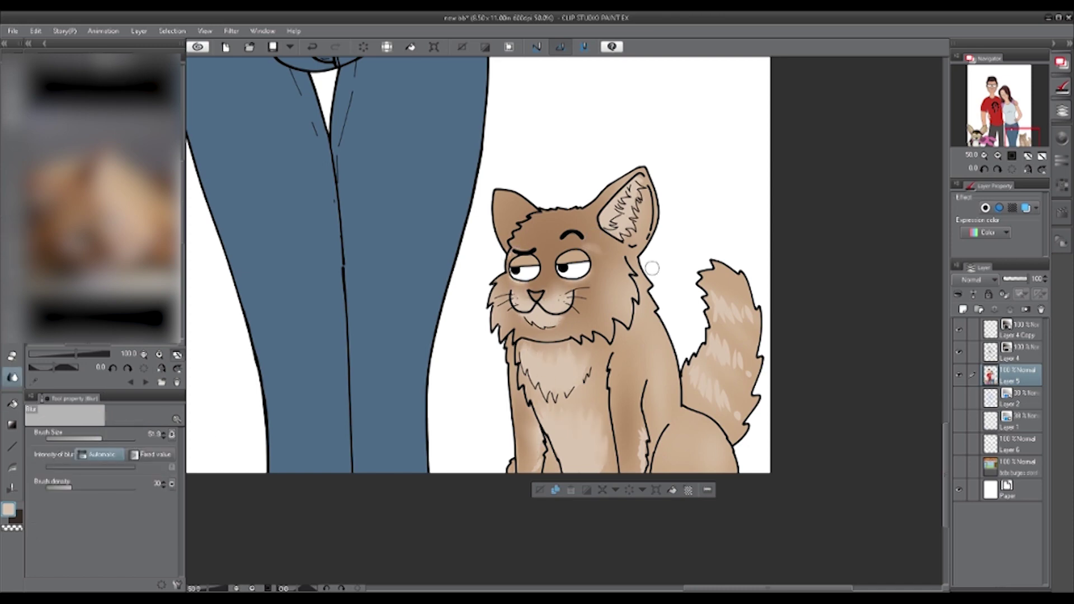
{"action": "left_click", "coordinate": [539, 223], "text": "alt"}
{"action": "key", "text": "p"}
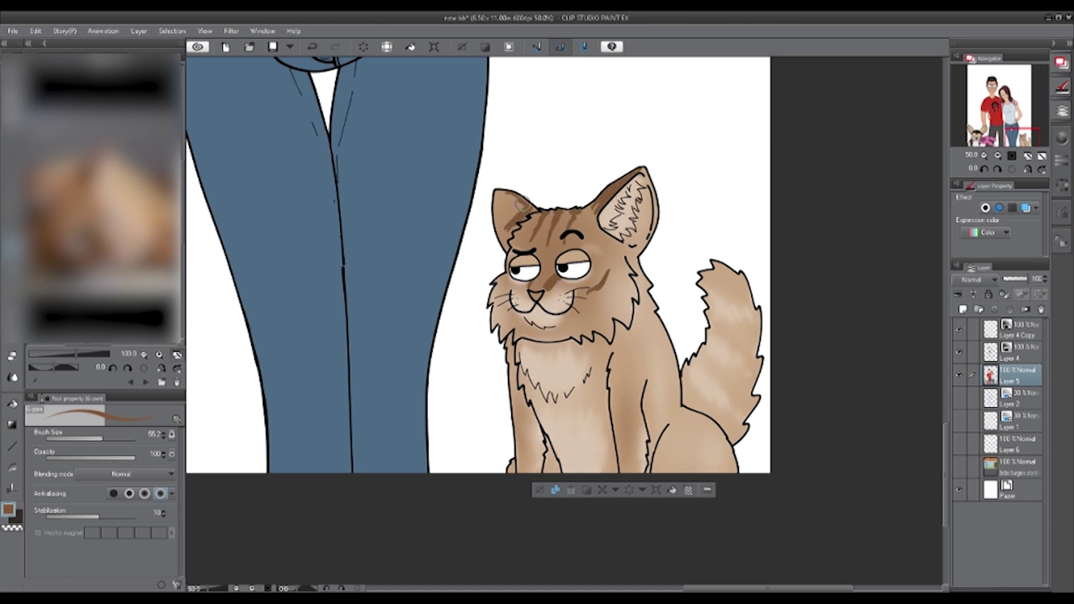
{"action": "left_click_drag", "start_coordinate": [507, 228], "coordinate": [512, 196]}
{"action": "left_click_drag", "start_coordinate": [693, 355], "coordinate": [733, 380]}
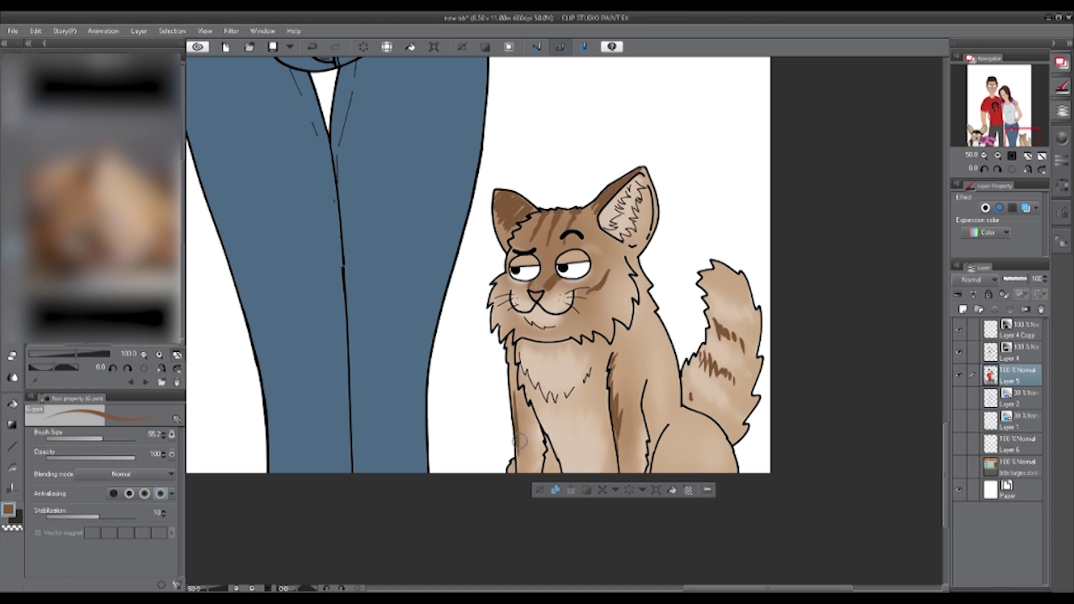
{"action": "left_click", "coordinate": [12, 377]}
{"action": "key", "text": "ctrl+z"}
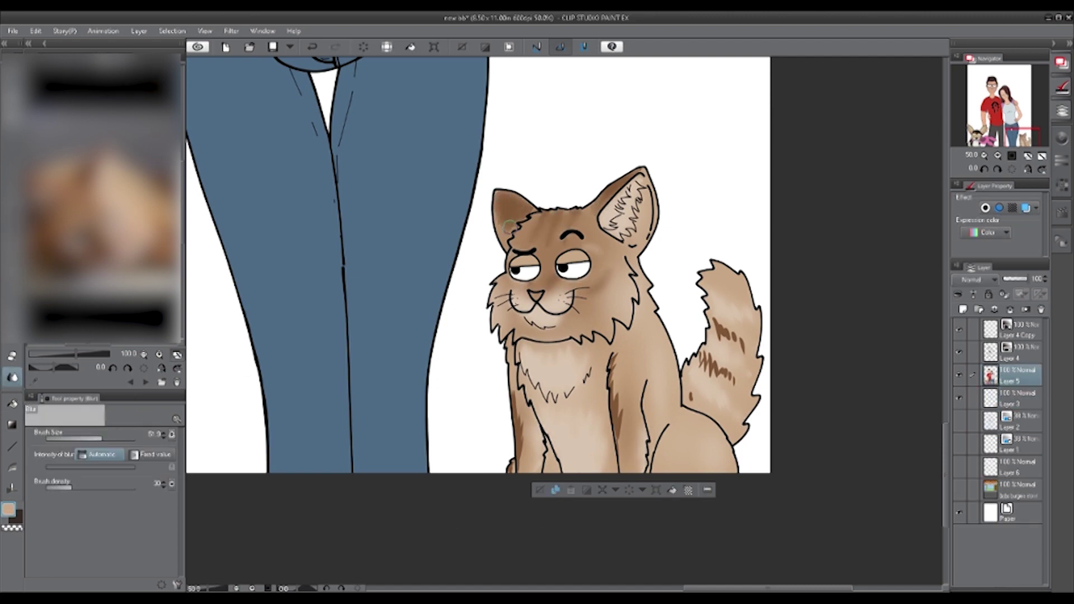
{"action": "mouse_move", "coordinate": [615, 358]}
{"action": "left_mouse_down"}
{"action": "mouse_move", "coordinate": [708, 366]}
{"action": "mouse_move", "coordinate": [692, 407]}
{"action": "left_mouse_up"}
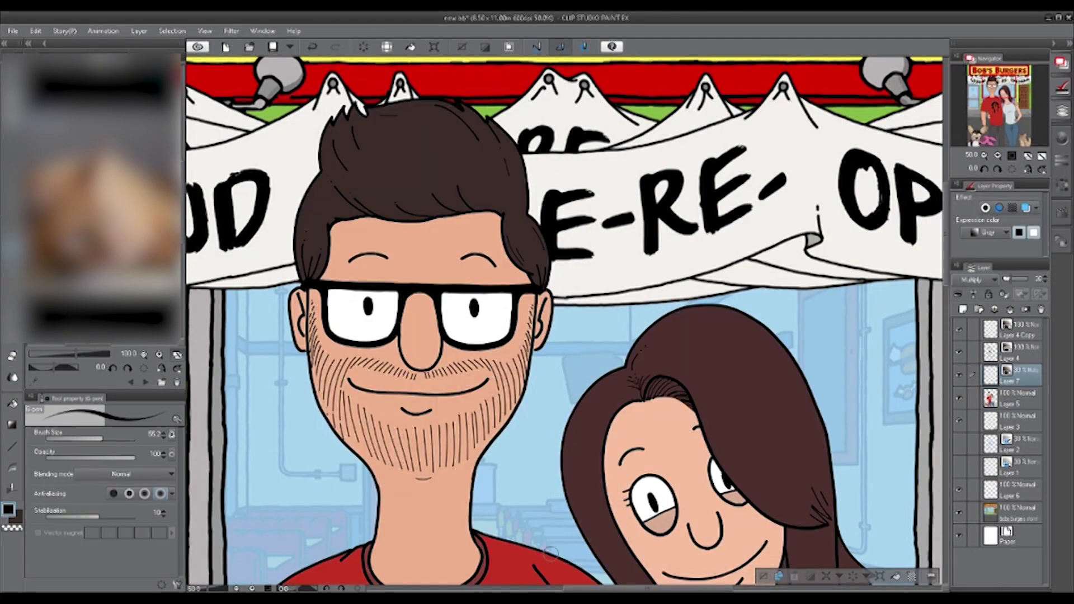
- On the Multiply layer, shade the neck under the chin, the forehead hairline, the hair and the shoulder
{"action": "left_click", "coordinate": [959, 516]}
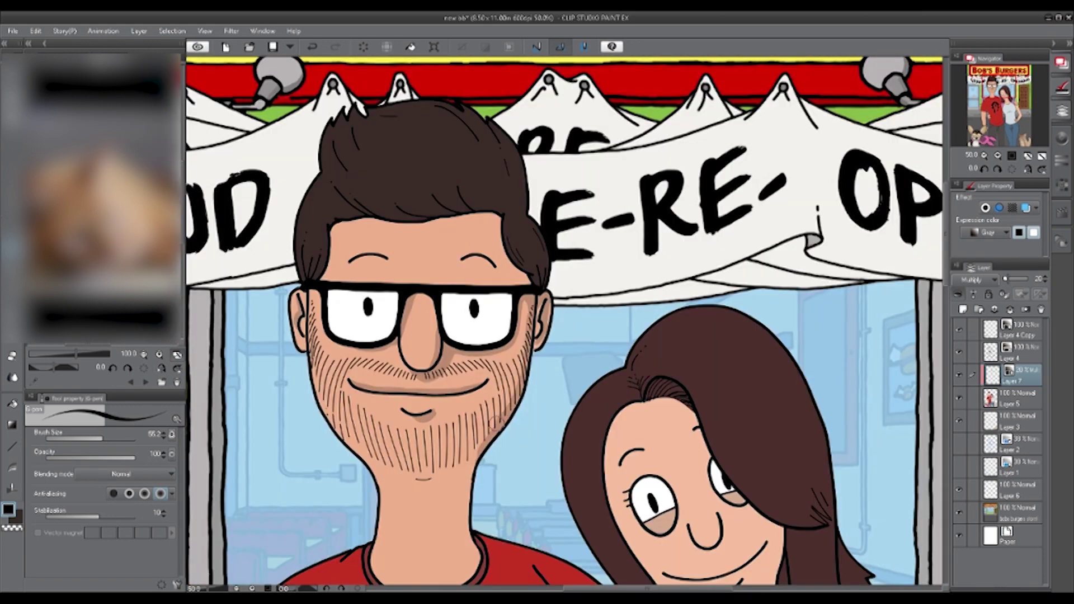
{"action": "left_click_drag", "start_coordinate": [476, 454], "coordinate": [435, 482]}
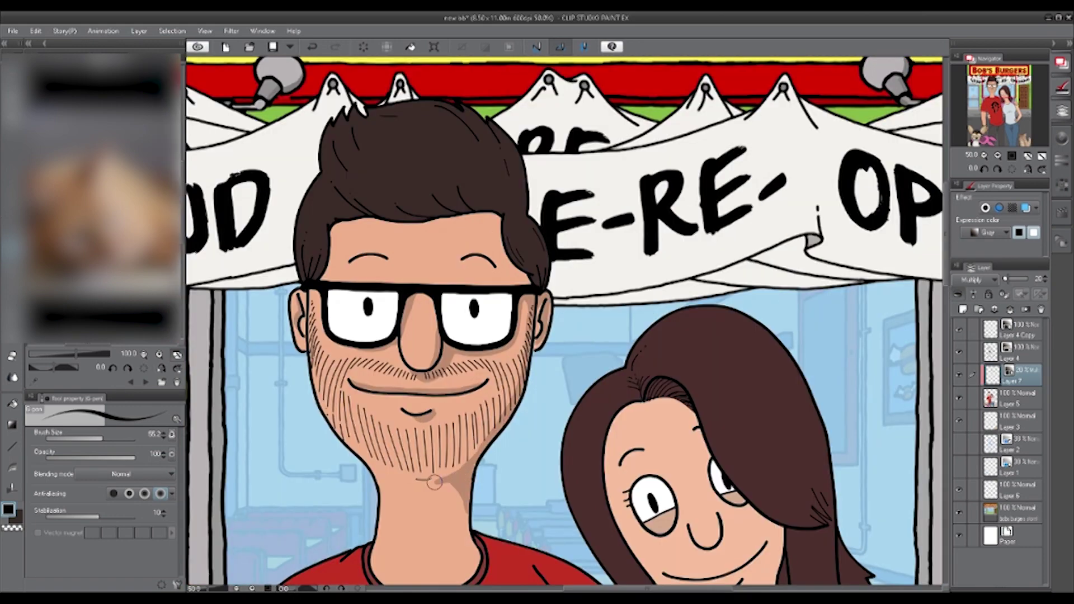
{"action": "mouse_move", "coordinate": [473, 265]}
{"action": "left_mouse_down"}
{"action": "mouse_move", "coordinate": [532, 263]}
{"action": "mouse_move", "coordinate": [518, 168]}
{"action": "left_mouse_up"}
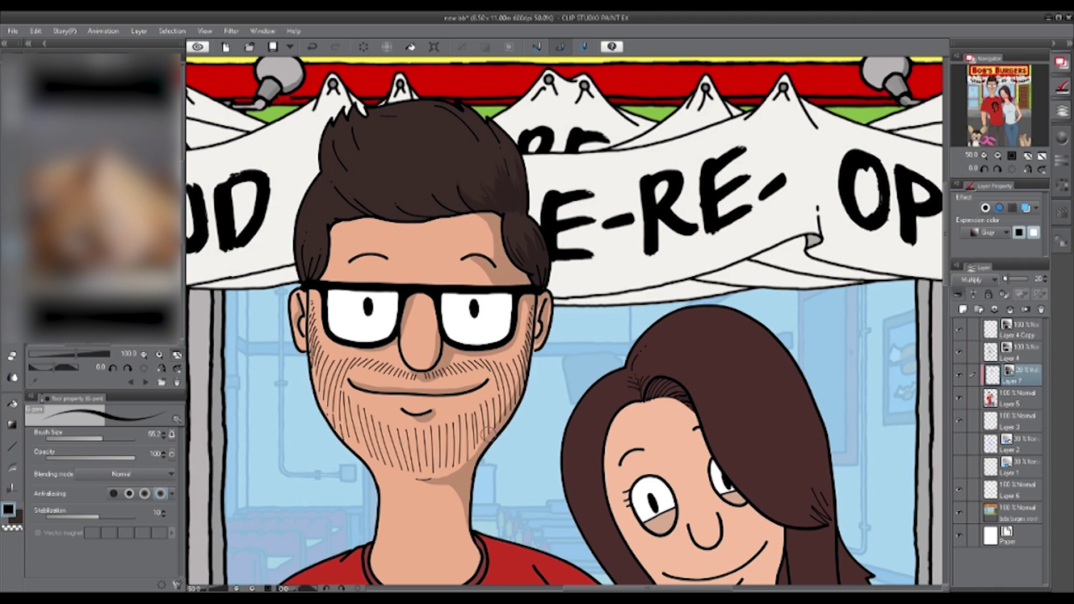
{"action": "left_click_drag", "start_coordinate": [344, 176], "coordinate": [377, 219]}
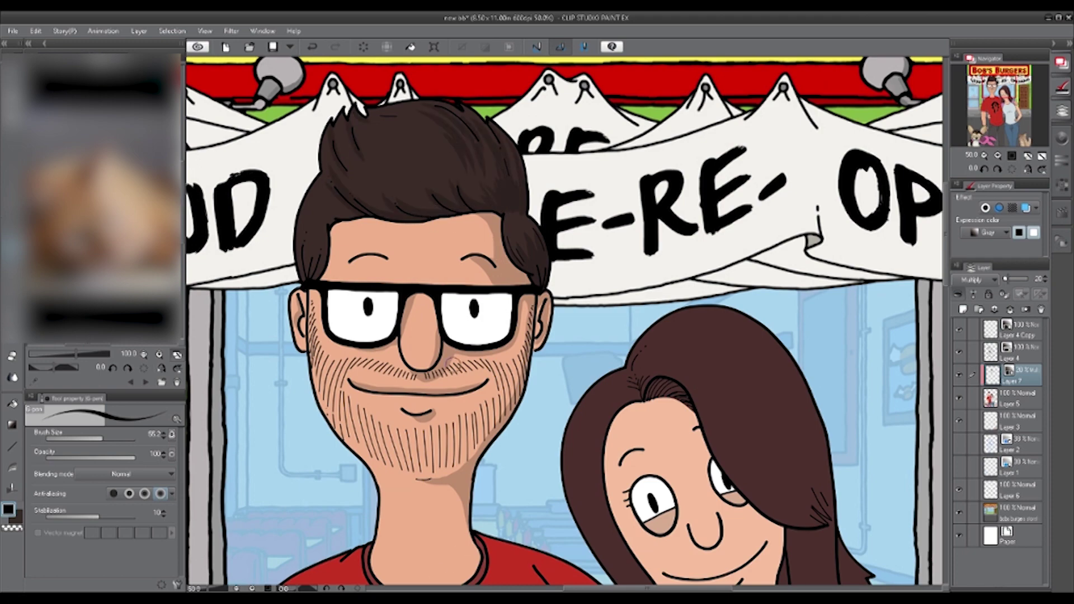
{"action": "scroll", "coordinate": [408, 480], "scroll_direction": "down", "scroll_amount": 5}
{"action": "left_click_drag", "start_coordinate": [594, 302], "coordinate": [660, 344]}
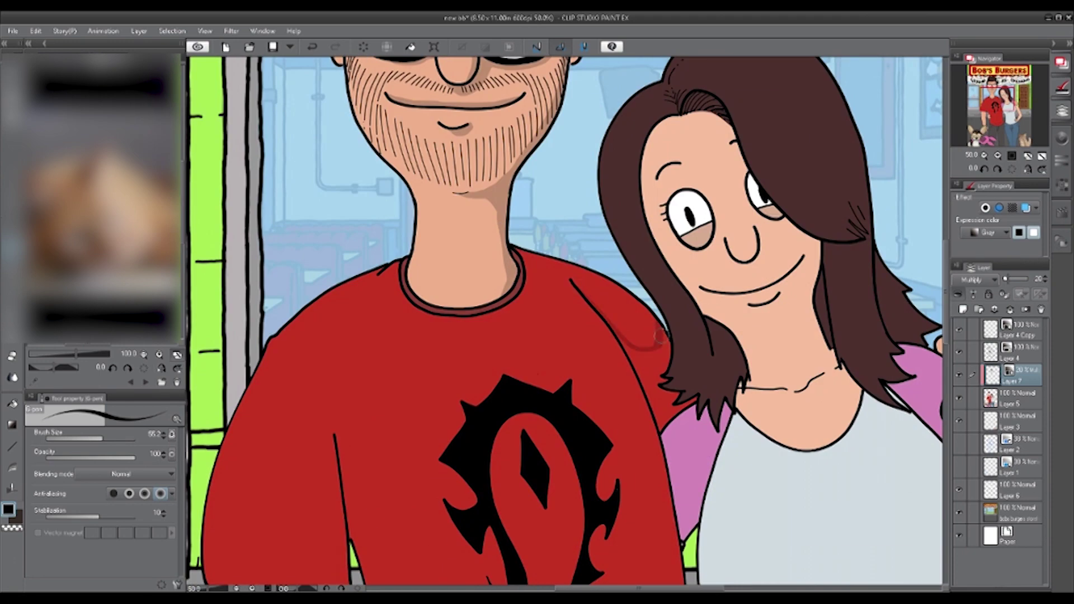
{"action": "scroll", "coordinate": [559, 319], "scroll_direction": "down", "scroll_amount": 5}
{"action": "left_click_drag", "start_coordinate": [359, 285], "coordinate": [386, 447]}
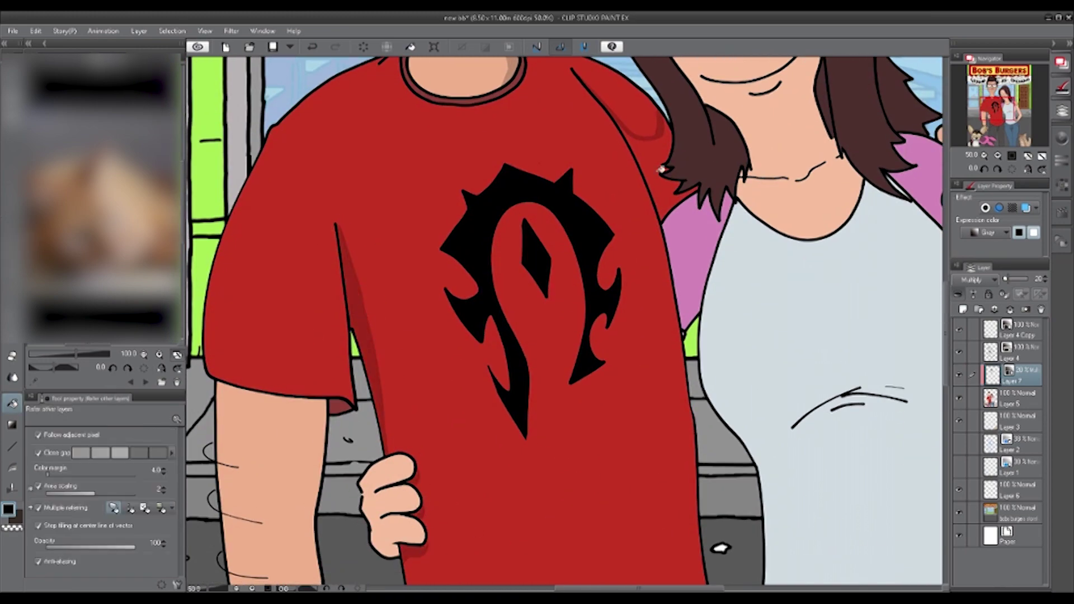
- Add another shading stroke, recentre on the woman's face and undo the shading under her eye
{"action": "scroll", "coordinate": [480, 532], "scroll_direction": "up", "scroll_amount": 2}
{"action": "scroll", "coordinate": [445, 462], "scroll_direction": "down", "scroll_amount": 5}
{"action": "scroll", "coordinate": [504, 392], "scroll_direction": "down", "scroll_amount": 4}
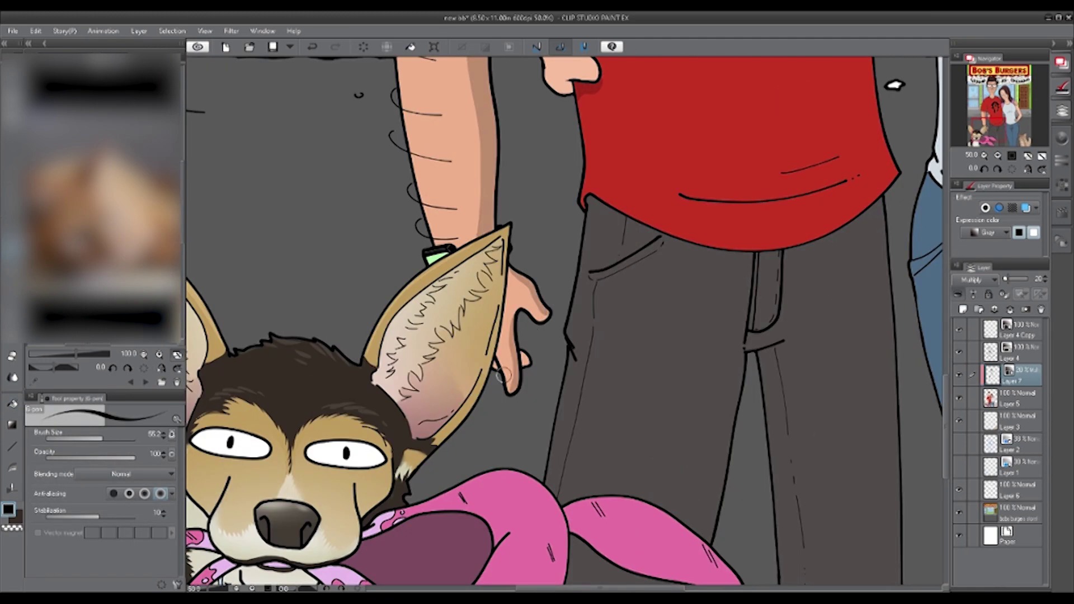
{"action": "scroll", "coordinate": [560, 319], "scroll_direction": "up", "scroll_amount": 5}
{"action": "scroll", "coordinate": [560, 319], "scroll_direction": "up", "scroll_amount": 5}
{"action": "left_click_drag", "start_coordinate": [526, 314], "coordinate": [364, 417]}
{"action": "key", "text": "g"}
{"action": "scroll", "coordinate": [639, 424], "scroll_direction": "down", "scroll_amount": 5}
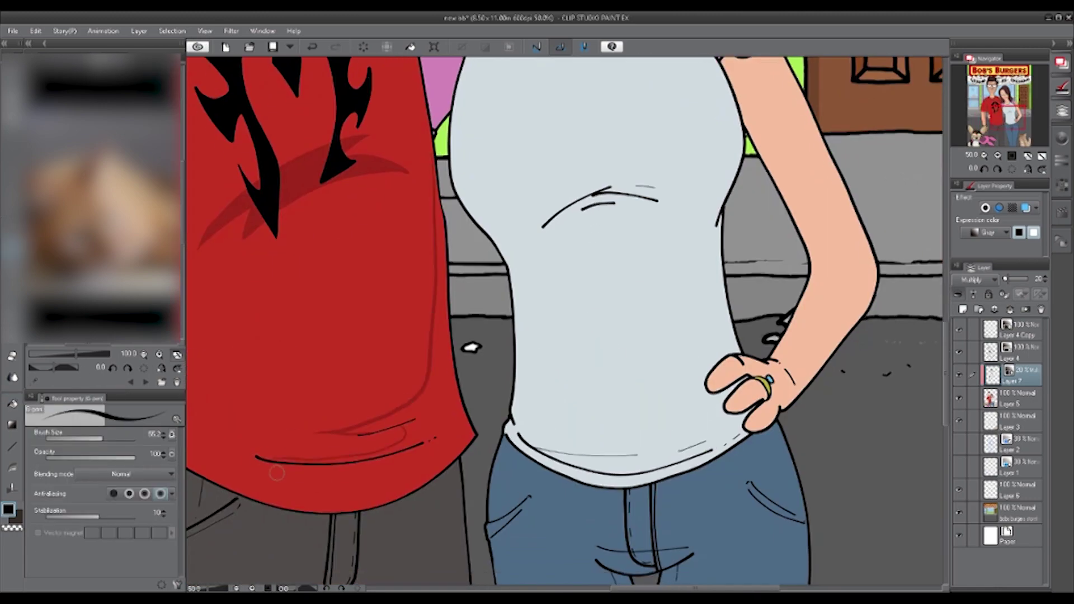
{"action": "scroll", "coordinate": [425, 442], "scroll_direction": "down", "scroll_amount": 2}
{"action": "key", "text": "p"}
{"action": "scroll", "coordinate": [476, 392], "scroll_direction": "up", "scroll_amount": 5}
{"action": "scroll", "coordinate": [519, 317], "scroll_direction": "up", "scroll_amount": 5}
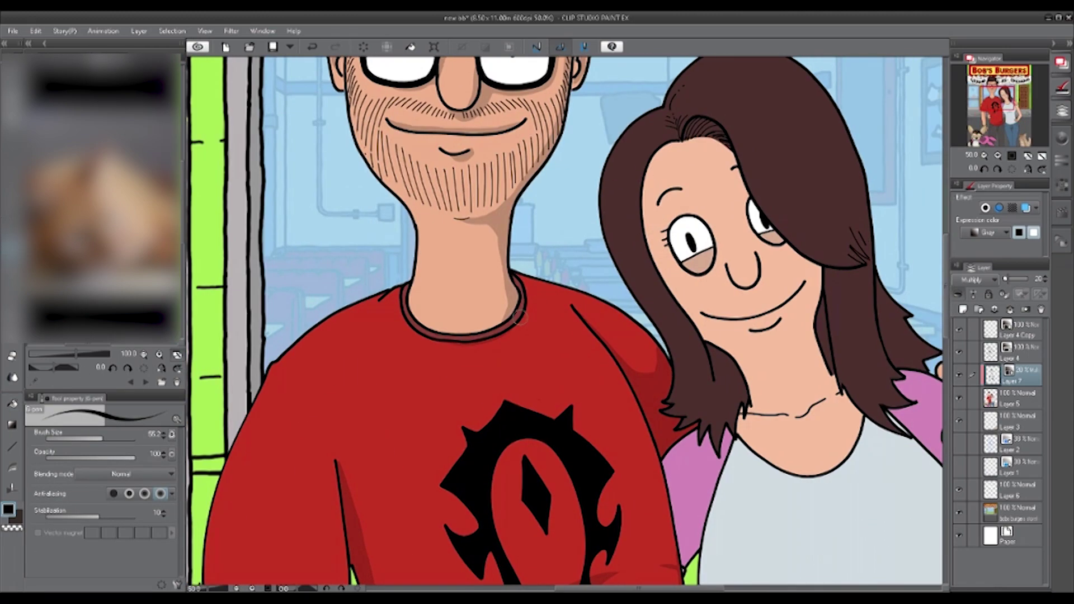
{"action": "left_click_drag", "start_coordinate": [679, 132], "coordinate": [479, 204]}
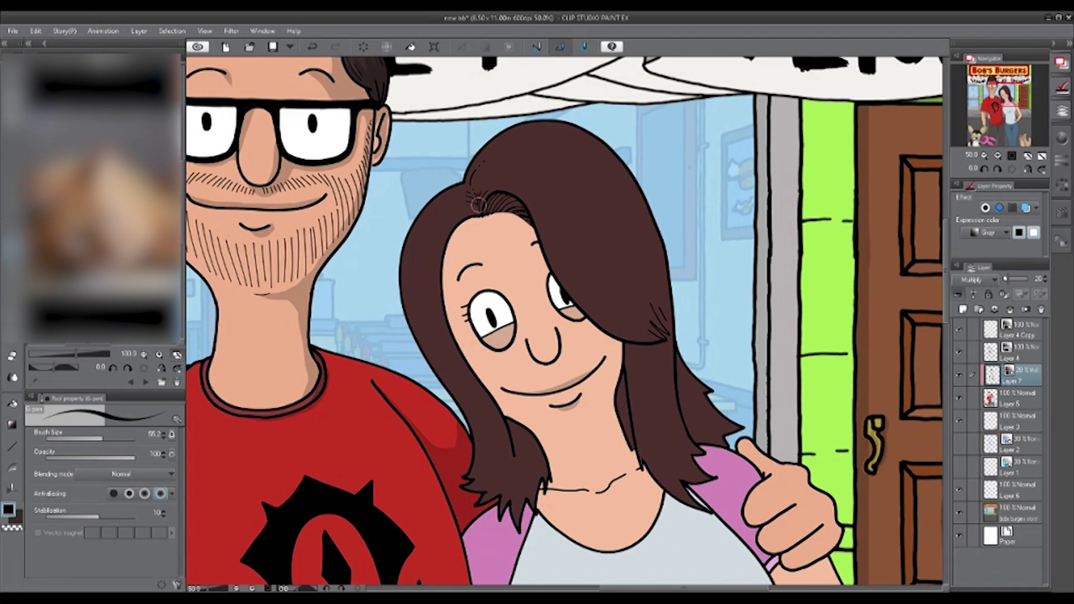
{"action": "key", "text": "ctrl+z"}
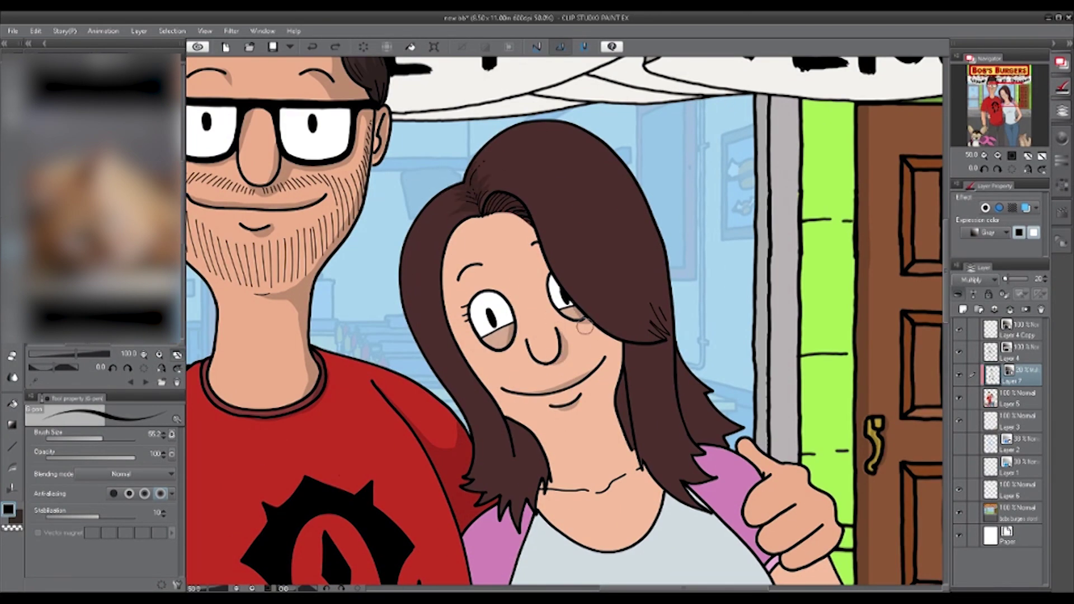
- Shade the woman's hair with darker strokes and her forehead along the hairline
{"action": "left_click_drag", "start_coordinate": [431, 257], "coordinate": [441, 329]}
{"action": "left_click_drag", "start_coordinate": [568, 224], "coordinate": [638, 297]}
{"action": "left_click_drag", "start_coordinate": [585, 140], "coordinate": [663, 325]}
{"action": "left_click_drag", "start_coordinate": [582, 162], "coordinate": [638, 235]}
{"action": "mouse_move", "coordinate": [632, 347]}
{"action": "left_mouse_down"}
{"action": "mouse_move", "coordinate": [642, 423]}
{"action": "mouse_move", "coordinate": [668, 493]}
{"action": "left_mouse_up"}
{"action": "left_click_drag", "start_coordinate": [716, 386], "coordinate": [671, 456]}
{"action": "left_click_drag", "start_coordinate": [531, 231], "coordinate": [544, 266]}
{"action": "left_click_drag", "start_coordinate": [488, 263], "coordinate": [490, 247]}
- Shade the pink sleeve at the woman's shoulder and the fingers of her hand
{"action": "mouse_move", "coordinate": [547, 484]}
{"action": "left_mouse_down"}
{"action": "mouse_move", "coordinate": [447, 334]}
{"action": "mouse_move", "coordinate": [425, 414]}
{"action": "left_mouse_up"}
{"action": "left_click_drag", "start_coordinate": [403, 341], "coordinate": [387, 414]}
{"action": "left_click_drag", "start_coordinate": [392, 369], "coordinate": [370, 470]}
{"action": "mouse_move", "coordinate": [415, 398]}
{"action": "left_mouse_down"}
{"action": "mouse_move", "coordinate": [394, 481]}
{"action": "mouse_move", "coordinate": [398, 374]}
{"action": "mouse_move", "coordinate": [437, 371]}
{"action": "left_mouse_up"}
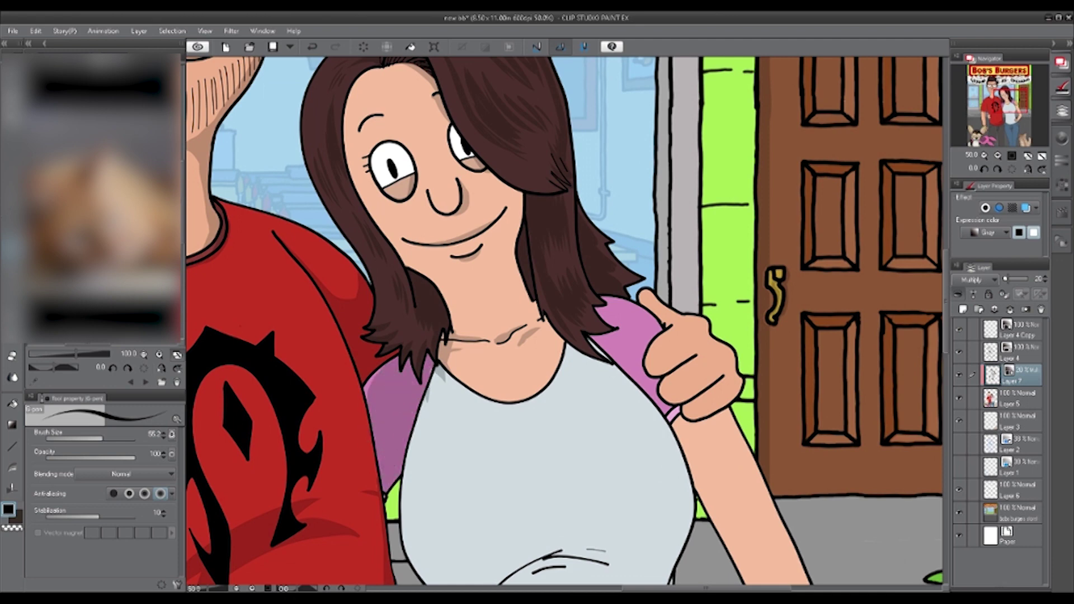
{"action": "left_click_drag", "start_coordinate": [649, 353], "coordinate": [727, 405]}
- Fill shading on the hand's fingers and outline darker shading on the pink sleeve
{"action": "left_click_drag", "start_coordinate": [733, 350], "coordinate": [672, 333]}
{"action": "key", "text": "g"}
{"action": "left_click", "coordinate": [672, 361]}
{"action": "key", "text": "p"}
{"action": "left_click_drag", "start_coordinate": [627, 302], "coordinate": [618, 373]}
{"action": "left_click_drag", "start_coordinate": [568, 347], "coordinate": [616, 369]}
{"action": "key", "text": "g"}
{"action": "key", "text": "p"}
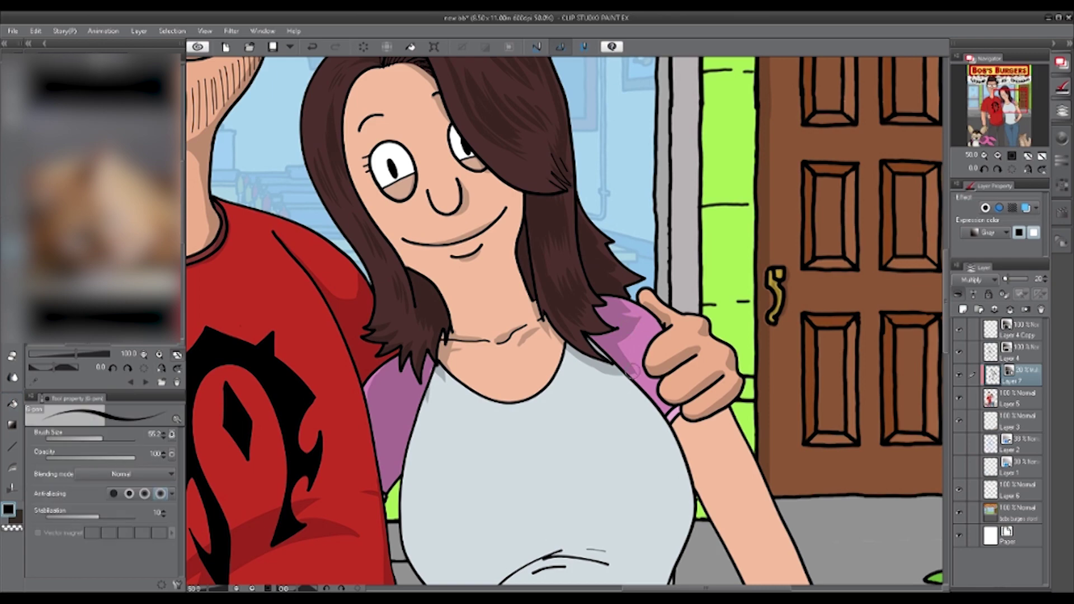
{"action": "scroll", "coordinate": [559, 336], "scroll_direction": "down", "scroll_amount": 10}
{"action": "scroll", "coordinate": [559, 336], "scroll_direction": "up", "scroll_amount": 7}
- Fill grey shading under the chest and add a light highlight streak there
{"action": "mouse_move", "coordinate": [537, 361]}
{"action": "left_mouse_down"}
{"action": "mouse_move", "coordinate": [504, 481]}
{"action": "mouse_move", "coordinate": [655, 414]}
{"action": "left_mouse_up"}
{"action": "key", "text": "g"}
{"action": "left_click", "coordinate": [525, 409]}
{"action": "left_click_drag", "start_coordinate": [509, 399], "coordinate": [582, 402]}
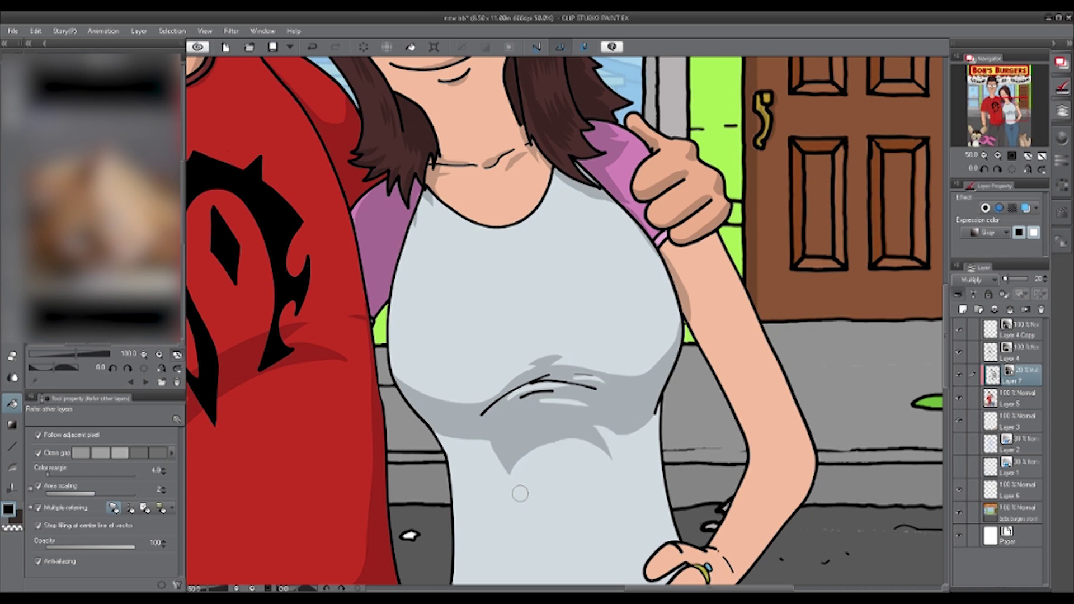
{"action": "key", "text": "p"}
- Shade the arm's right side in darker tan and add a small knuckle highlight
{"action": "left_click_drag", "start_coordinate": [667, 246], "coordinate": [733, 577]}
{"action": "key", "text": "g"}
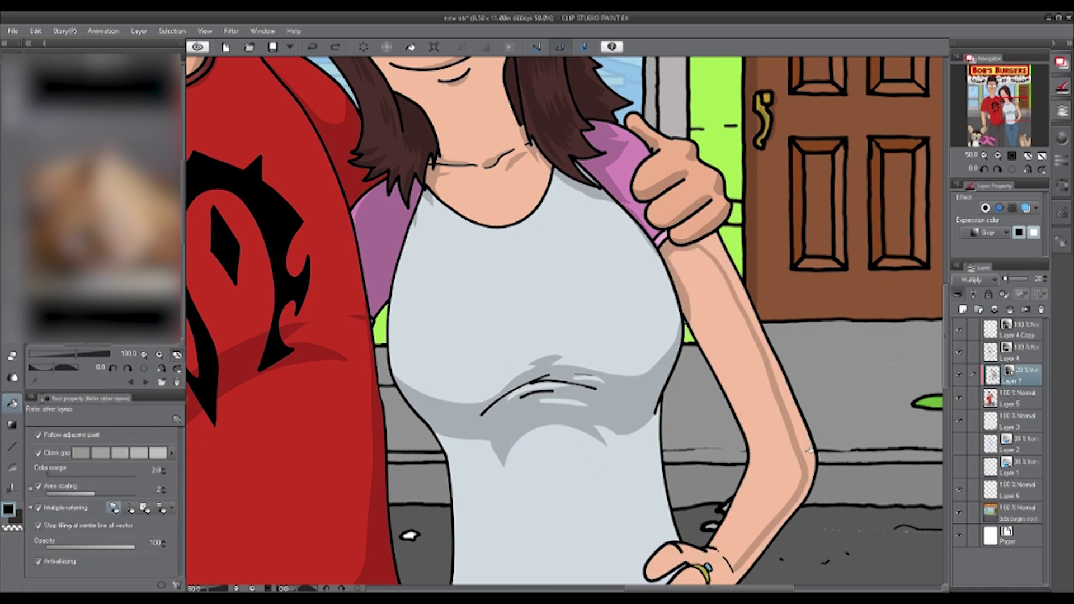
{"action": "left_click_drag", "start_coordinate": [789, 382], "coordinate": [699, 224]}
{"action": "key", "text": "p"}
{"action": "left_click_drag", "start_coordinate": [632, 396], "coordinate": [640, 404]}
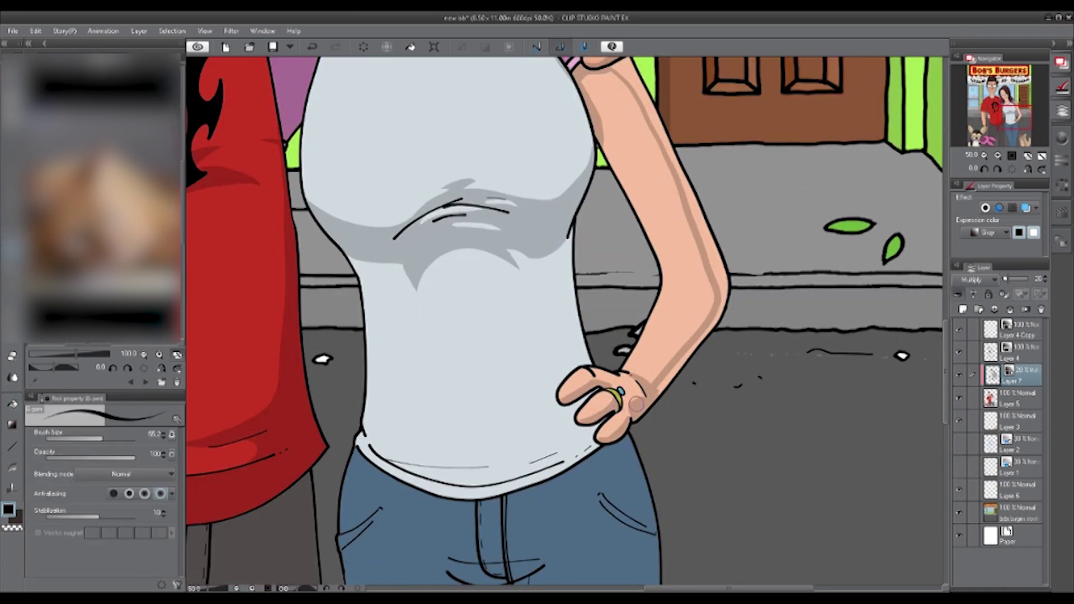
{"action": "key", "text": "g"}
{"action": "left_click", "coordinate": [683, 212]}
{"action": "key", "text": "p"}
- Fill grey shading along the waist edge, below the shirt neckline and at the shirt hem
{"action": "left_click_drag", "start_coordinate": [572, 224], "coordinate": [566, 370]}
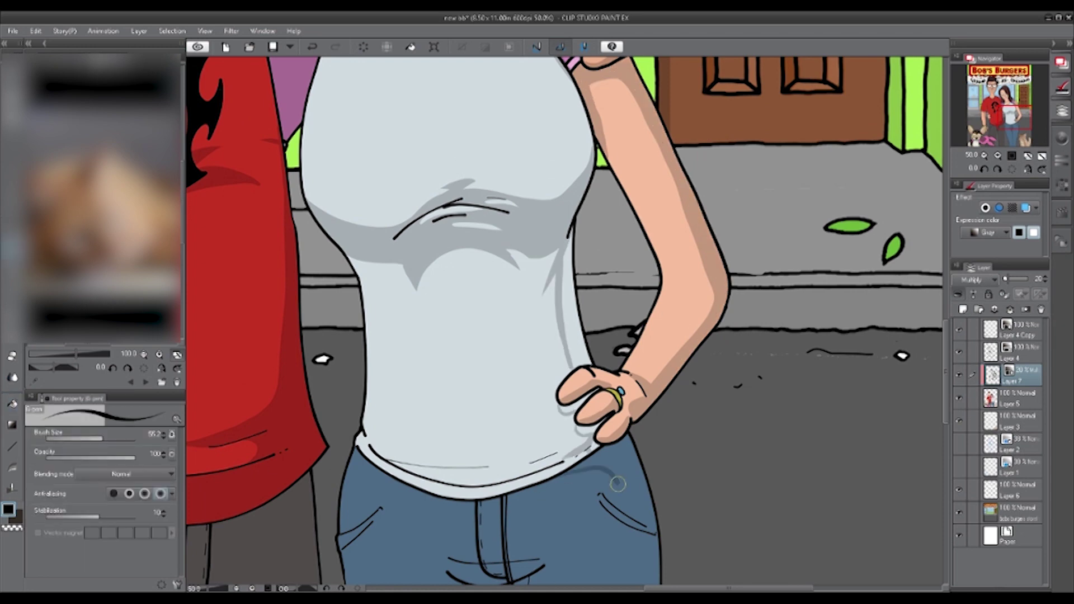
{"action": "key", "text": "g"}
{"action": "left_click", "coordinate": [571, 303]}
{"action": "key", "text": "p"}
{"action": "left_click_drag", "start_coordinate": [451, 412], "coordinate": [440, 546]}
{"action": "left_click_drag", "start_coordinate": [407, 198], "coordinate": [440, 195]}
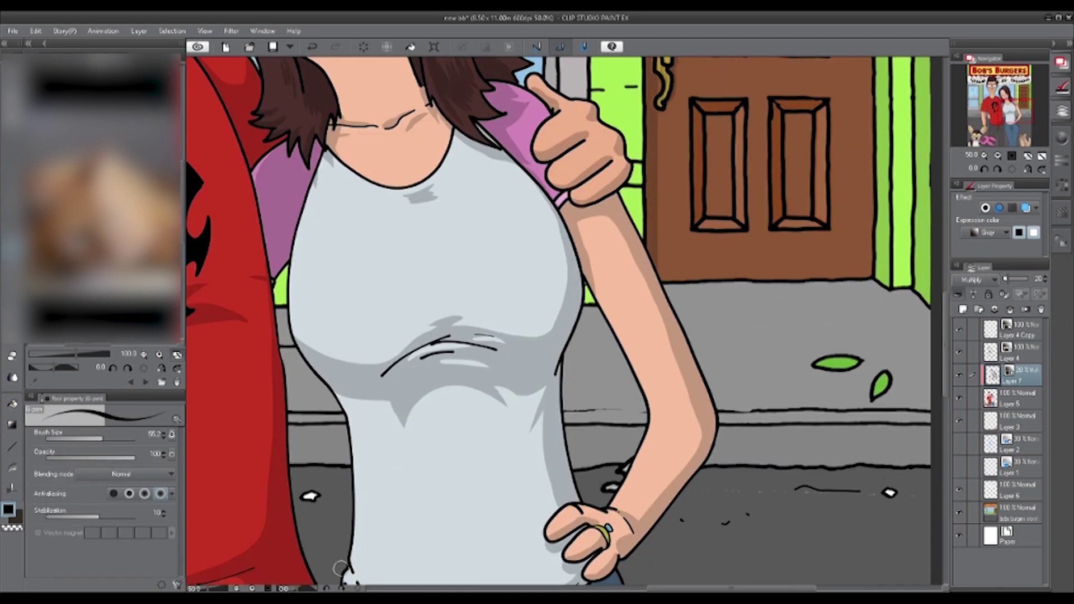
{"action": "scroll", "coordinate": [437, 233], "scroll_direction": "down", "scroll_amount": 5}
{"action": "left_click_drag", "start_coordinate": [459, 282], "coordinate": [532, 263]}
{"action": "key", "text": "g"}
{"action": "left_click", "coordinate": [447, 283]}
{"action": "key", "text": "p"}
- Shade the jeans with darker bands on the right leg and along the left leg's inseam
{"action": "left_click_drag", "start_coordinate": [487, 302], "coordinate": [551, 288]}
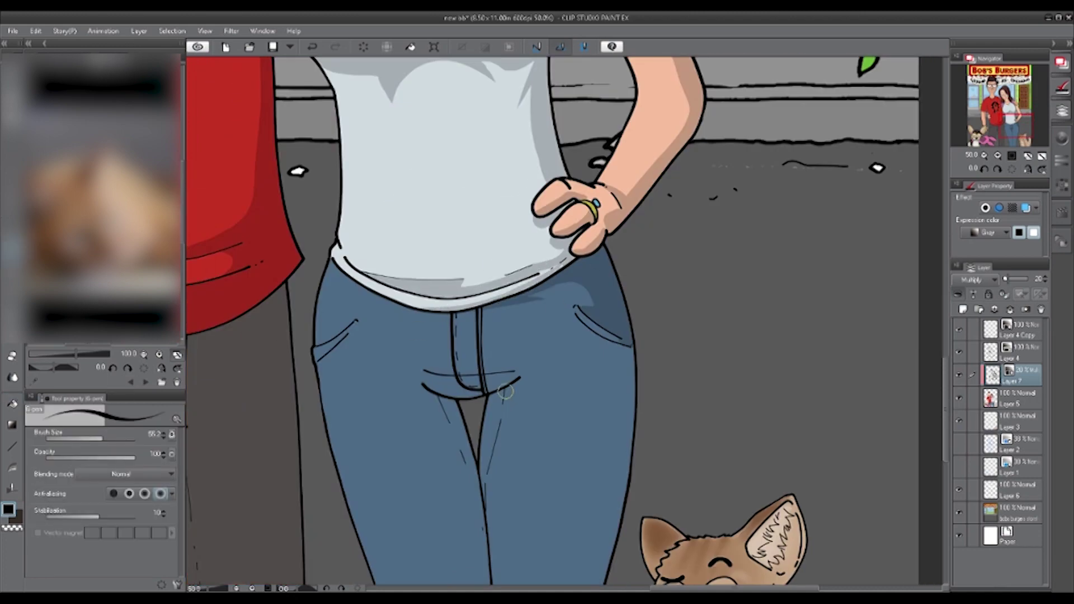
{"action": "scroll", "coordinate": [505, 391], "scroll_direction": "down", "scroll_amount": 5}
{"action": "key", "text": "g"}
{"action": "left_click", "coordinate": [658, 336]}
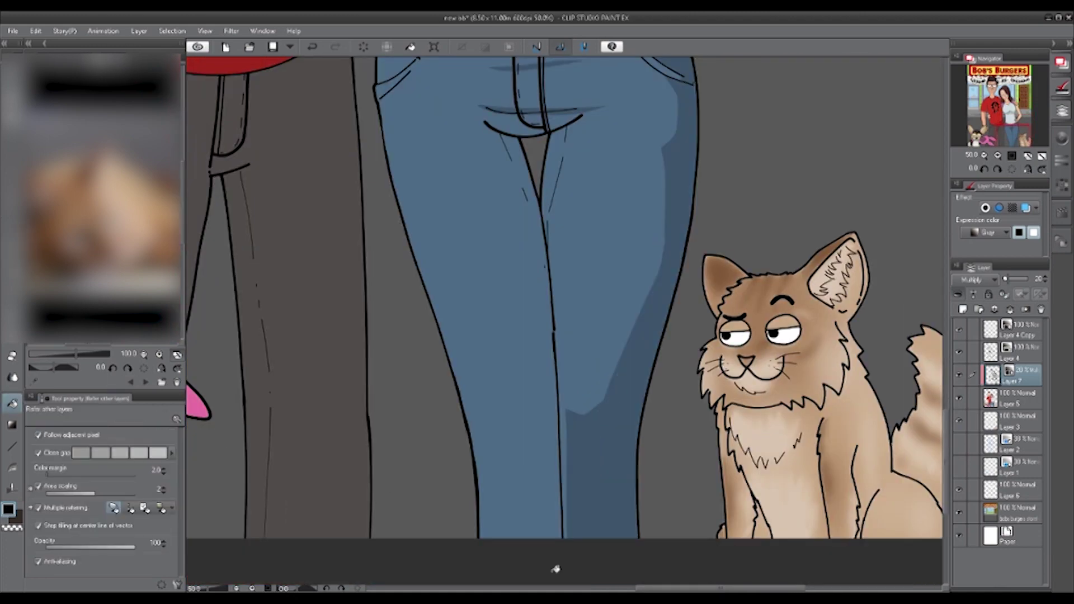
{"action": "key", "text": "p"}
{"action": "left_click_drag", "start_coordinate": [472, 112], "coordinate": [492, 537]}
{"action": "key", "text": "g"}
{"action": "left_click", "coordinate": [529, 405]}
{"action": "key", "text": "p"}
{"action": "left_click_drag", "start_coordinate": [565, 123], "coordinate": [548, 199]}
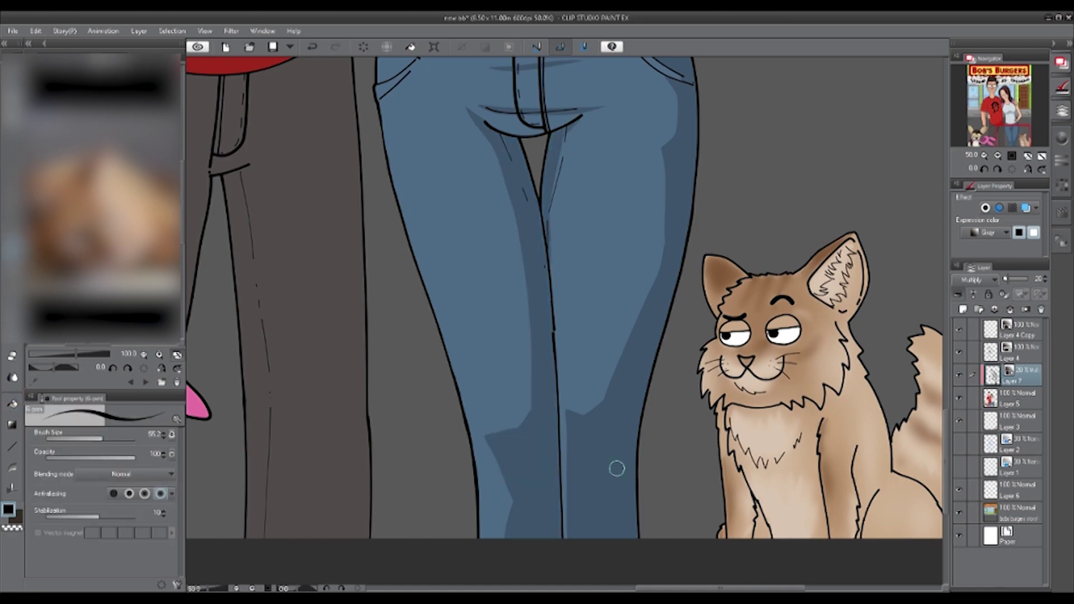
{"action": "scroll", "coordinate": [548, 198], "scroll_direction": "up", "scroll_amount": 5}
- Draw pocket lines on the woman's jeans and the man's grey trousers
{"action": "mouse_move", "coordinate": [354, 242]}
{"action": "left_mouse_down"}
{"action": "mouse_move", "coordinate": [394, 202]}
{"action": "mouse_move", "coordinate": [480, 218]}
{"action": "left_mouse_up"}
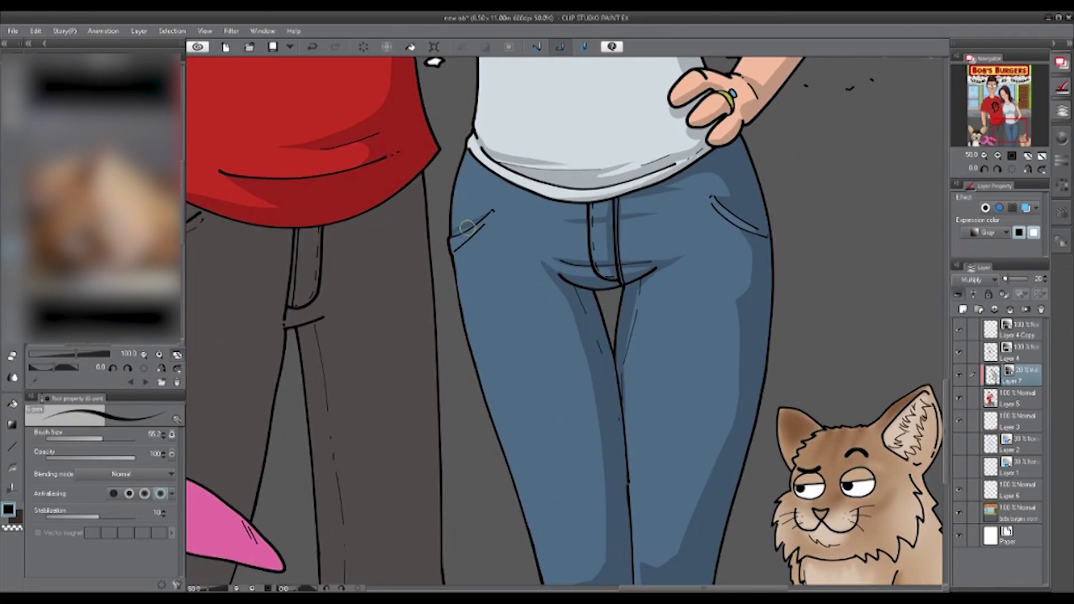
{"action": "scroll", "coordinate": [479, 218], "scroll_direction": "up", "scroll_amount": 5}
{"action": "scroll", "coordinate": [480, 218], "scroll_direction": "down", "scroll_amount": 5}
{"action": "scroll", "coordinate": [480, 218], "scroll_direction": "left", "scroll_amount": 5}
{"action": "left_click_drag", "start_coordinate": [427, 259], "coordinate": [498, 227]}
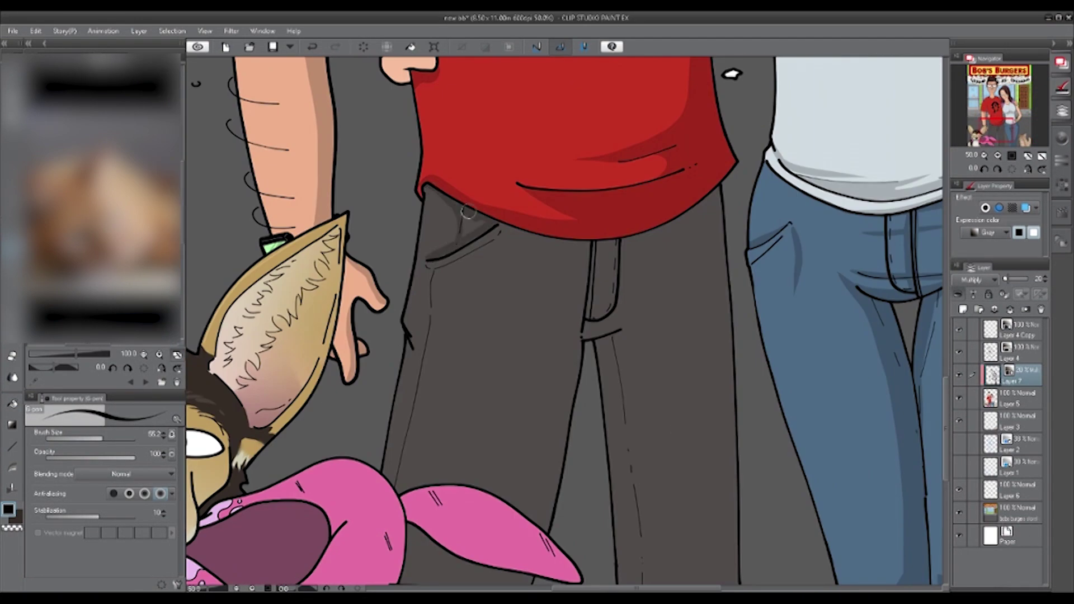
{"action": "scroll", "coordinate": [507, 256], "scroll_direction": "down", "scroll_amount": 5}
{"action": "scroll", "coordinate": [507, 256], "scroll_direction": "up", "scroll_amount": 5}
{"action": "scroll", "coordinate": [507, 256], "scroll_direction": "right", "scroll_amount": 1}
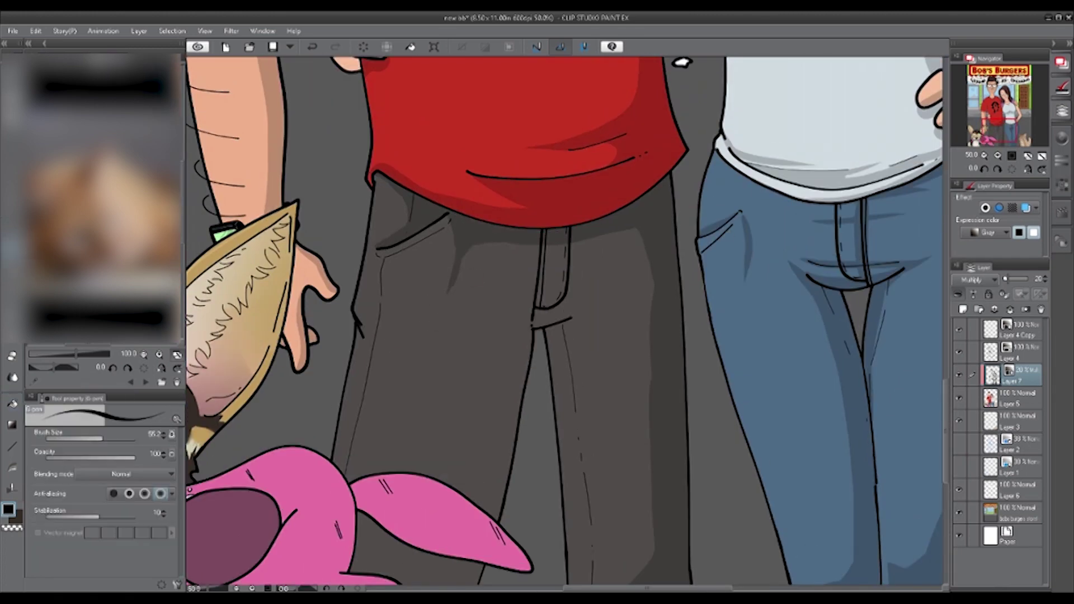
- Add darker shading strokes down the man's grey trousers
{"action": "left_click_drag", "start_coordinate": [539, 307], "coordinate": [593, 453]}
{"action": "scroll", "coordinate": [593, 453], "scroll_direction": "down", "scroll_amount": 5}
{"action": "scroll", "coordinate": [593, 453], "scroll_direction": "right", "scroll_amount": 1}
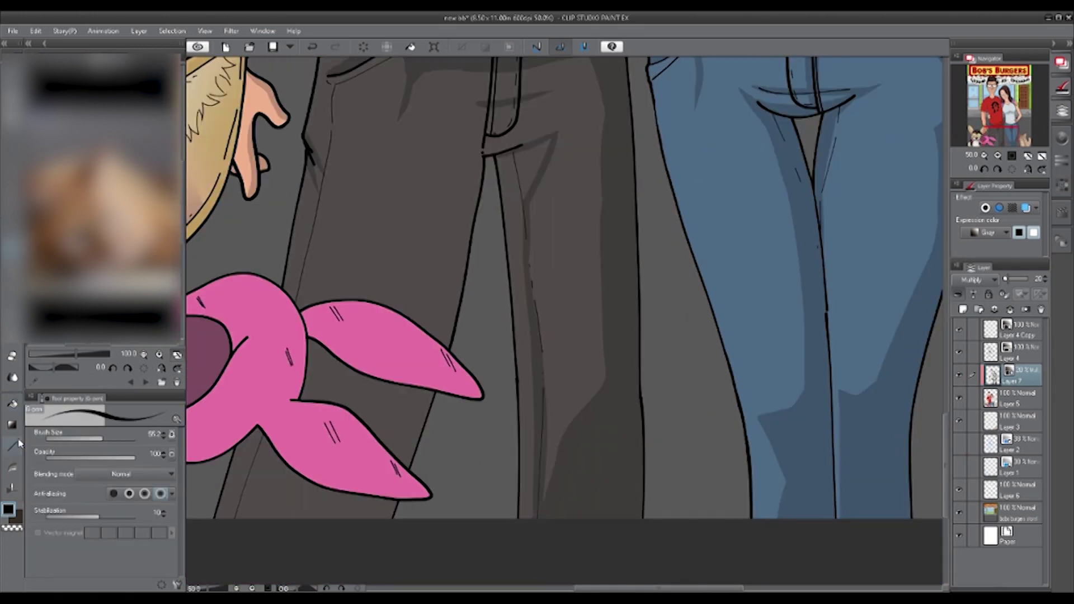
{"action": "left_click_drag", "start_coordinate": [523, 145], "coordinate": [538, 515]}
{"action": "left_click_drag", "start_coordinate": [467, 137], "coordinate": [422, 324]}
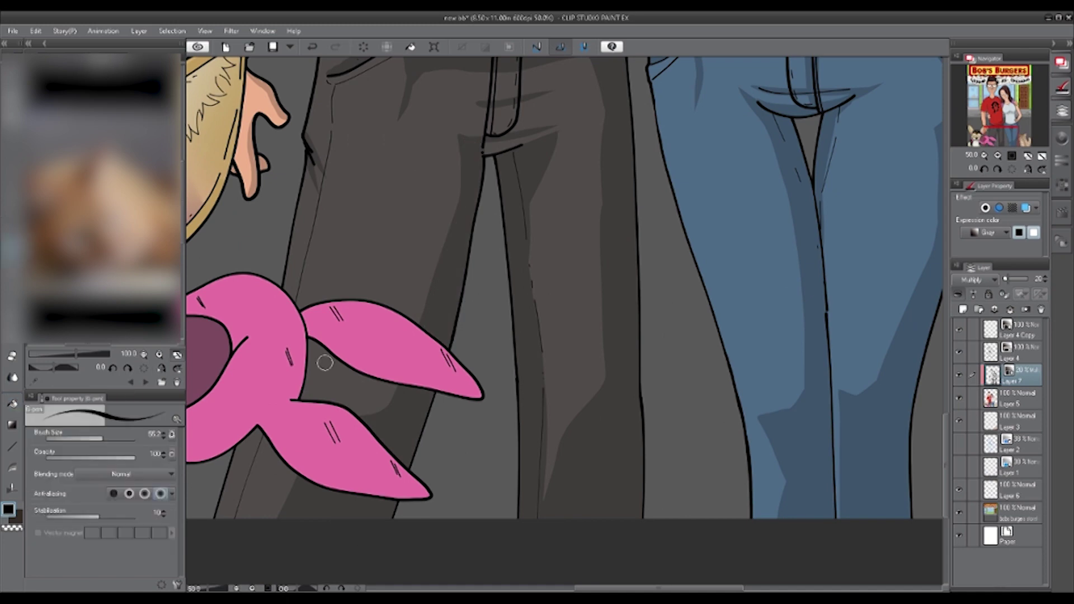
{"action": "scroll", "coordinate": [350, 400], "scroll_direction": "left", "scroll_amount": 3}
{"action": "scroll", "coordinate": [350, 400], "scroll_direction": "up", "scroll_amount": 1}
{"action": "scroll", "coordinate": [349, 399], "scroll_direction": "down", "scroll_amount": 1}
{"action": "scroll", "coordinate": [350, 399], "scroll_direction": "left", "scroll_amount": 1}
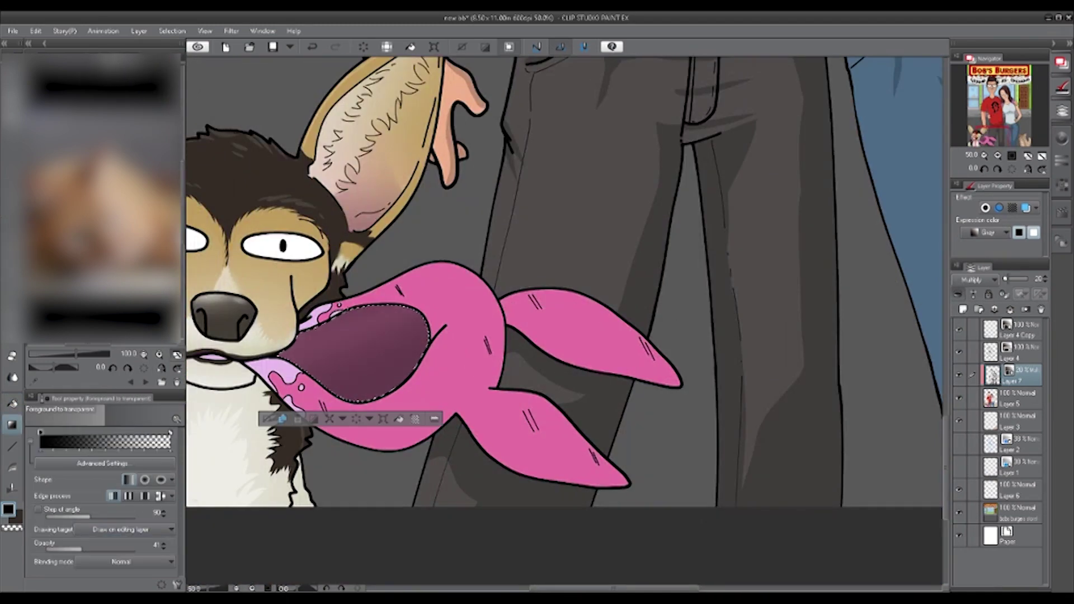
- Shade the pink bow's lower and upper edges darker
{"action": "left_click_drag", "start_coordinate": [343, 440], "coordinate": [624, 482]}
{"action": "left_click_drag", "start_coordinate": [302, 325], "coordinate": [456, 296]}
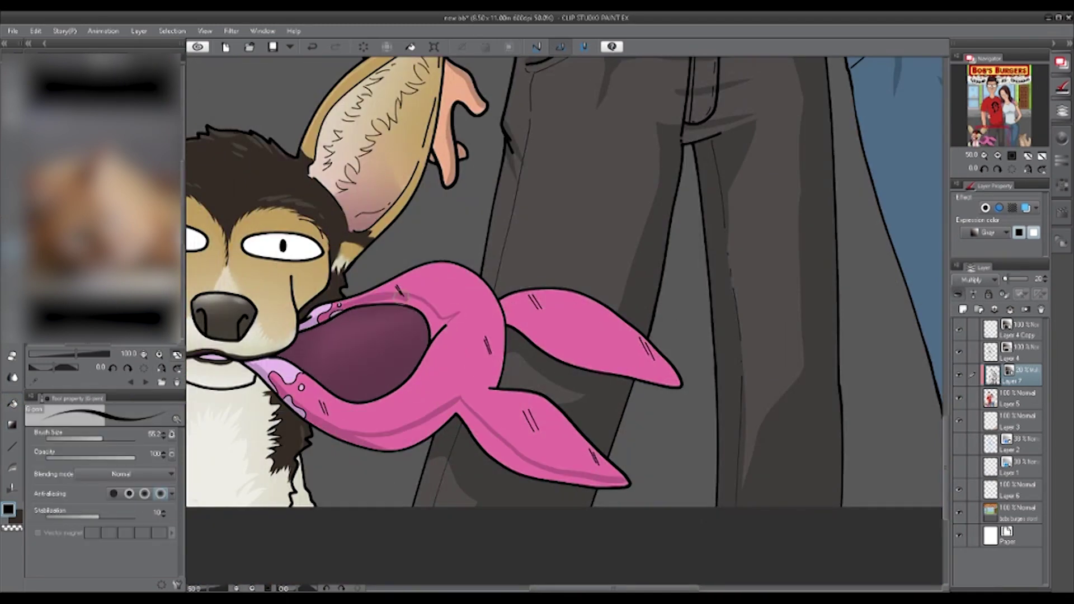
{"action": "scroll", "coordinate": [568, 282], "scroll_direction": "left", "scroll_amount": 6}
{"action": "scroll", "coordinate": [568, 282], "scroll_direction": "down", "scroll_amount": 2}
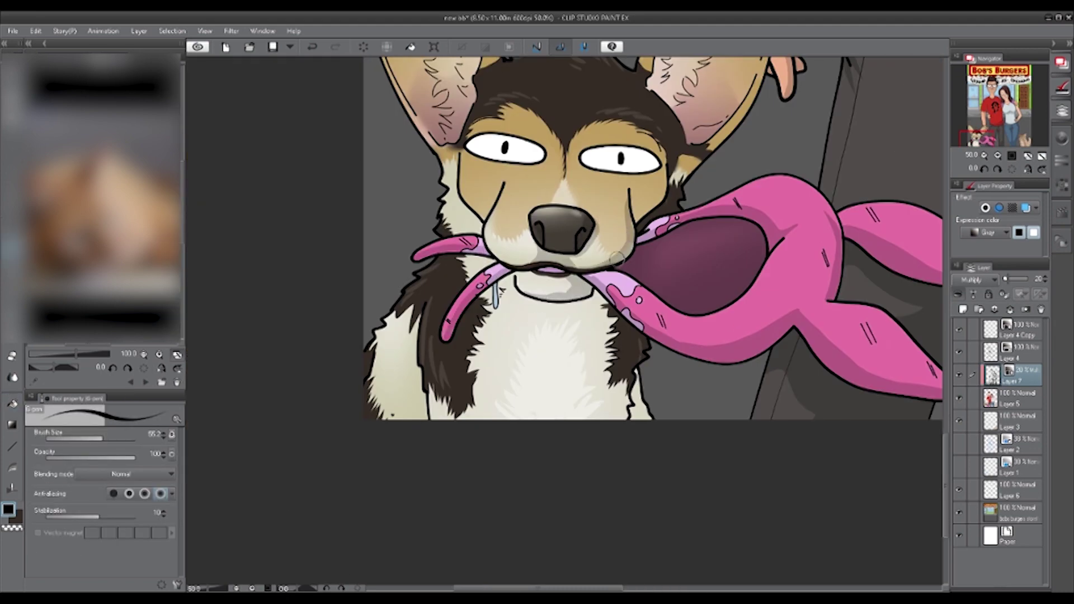
- Shade under the dog's right eye and darken its white chest and left fur
{"action": "left_click_drag", "start_coordinate": [628, 183], "coordinate": [635, 176]}
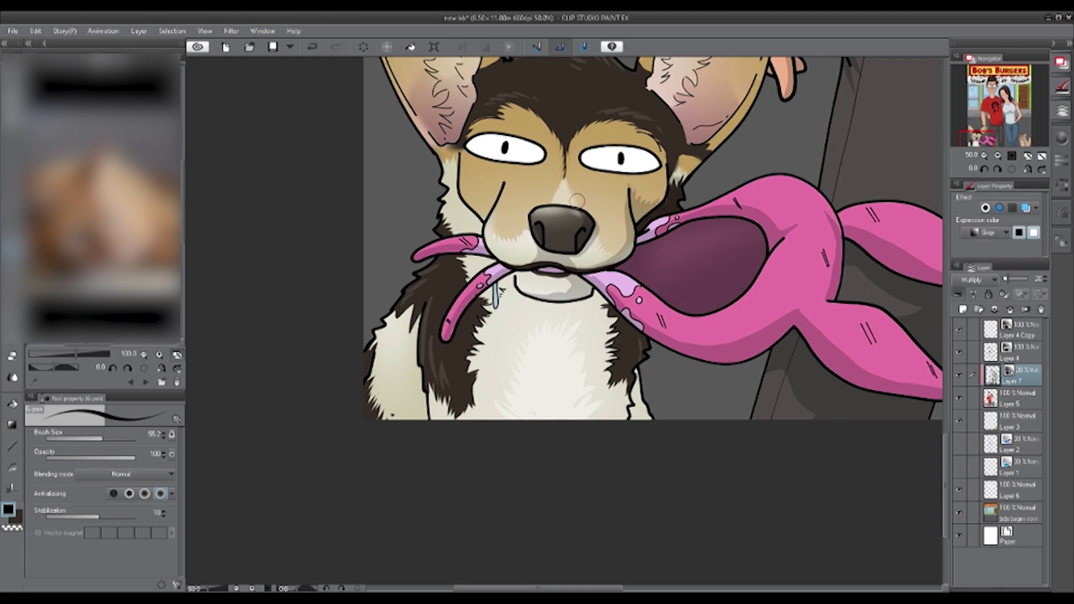
{"action": "mouse_move", "coordinate": [492, 262]}
{"action": "left_mouse_down"}
{"action": "mouse_move", "coordinate": [582, 319]}
{"action": "mouse_move", "coordinate": [609, 322]}
{"action": "mouse_move", "coordinate": [641, 428]}
{"action": "left_mouse_up"}
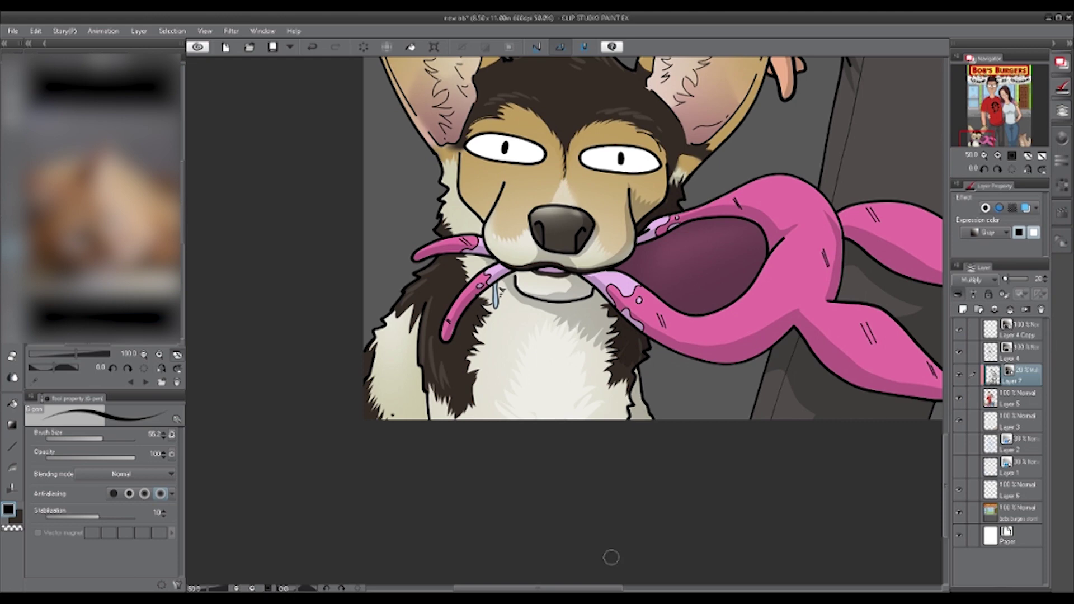
{"action": "mouse_move", "coordinate": [414, 319]}
{"action": "left_mouse_down"}
{"action": "mouse_move", "coordinate": [391, 420]}
{"action": "mouse_move", "coordinate": [487, 414]}
{"action": "left_mouse_up"}
{"action": "left_click_drag", "start_coordinate": [559, 392], "coordinate": [616, 426]}
{"action": "left_click_drag", "start_coordinate": [400, 378], "coordinate": [403, 394]}
- Shade inside the dog's right ear and along the left ear's inner edge to the tip
{"action": "left_click_drag", "start_coordinate": [492, 212], "coordinate": [369, 414]}
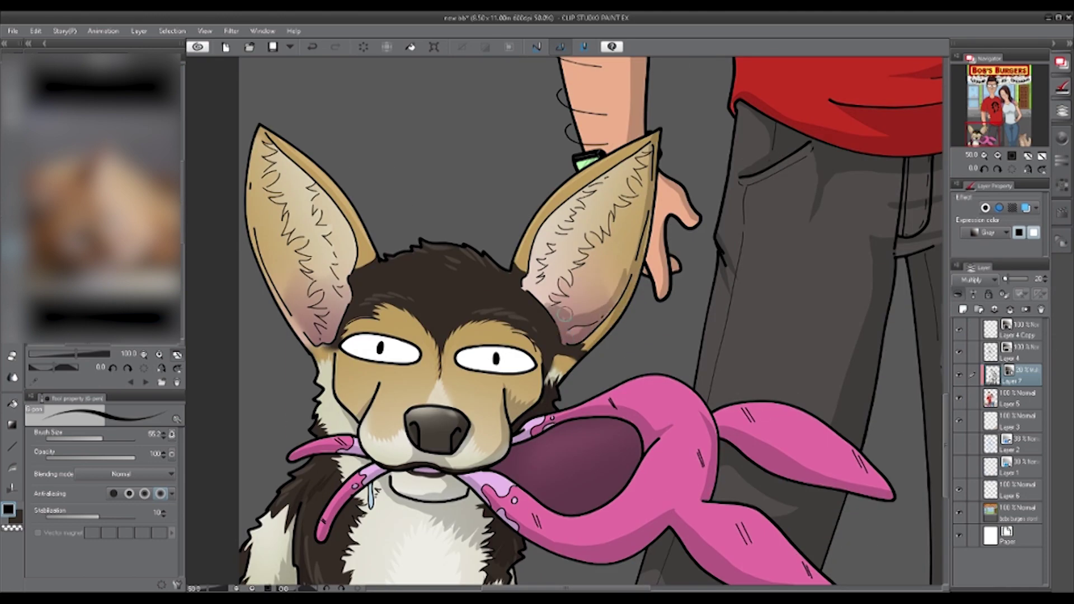
{"action": "mouse_move", "coordinate": [638, 204]}
{"action": "left_mouse_down"}
{"action": "mouse_move", "coordinate": [616, 279]}
{"action": "mouse_move", "coordinate": [588, 246]}
{"action": "mouse_move", "coordinate": [582, 302]}
{"action": "mouse_move", "coordinate": [606, 311]}
{"action": "left_mouse_up"}
{"action": "mouse_move", "coordinate": [577, 266]}
{"action": "left_mouse_down"}
{"action": "mouse_move", "coordinate": [615, 167]}
{"action": "mouse_move", "coordinate": [551, 249]}
{"action": "left_mouse_up"}
{"action": "mouse_move", "coordinate": [352, 296]}
{"action": "left_mouse_down"}
{"action": "mouse_move", "coordinate": [330, 336]}
{"action": "mouse_move", "coordinate": [353, 249]}
{"action": "left_mouse_up"}
{"action": "mouse_move", "coordinate": [330, 344]}
{"action": "left_mouse_down"}
{"action": "mouse_move", "coordinate": [263, 191]}
{"action": "mouse_move", "coordinate": [256, 137]}
{"action": "mouse_move", "coordinate": [282, 305]}
{"action": "mouse_move", "coordinate": [298, 240]}
{"action": "left_mouse_up"}
- Shade the dog's forehead and the area under its eyes, plus the inner edge of the cat's ear
{"action": "left_click_drag", "start_coordinate": [543, 349], "coordinate": [391, 313]}
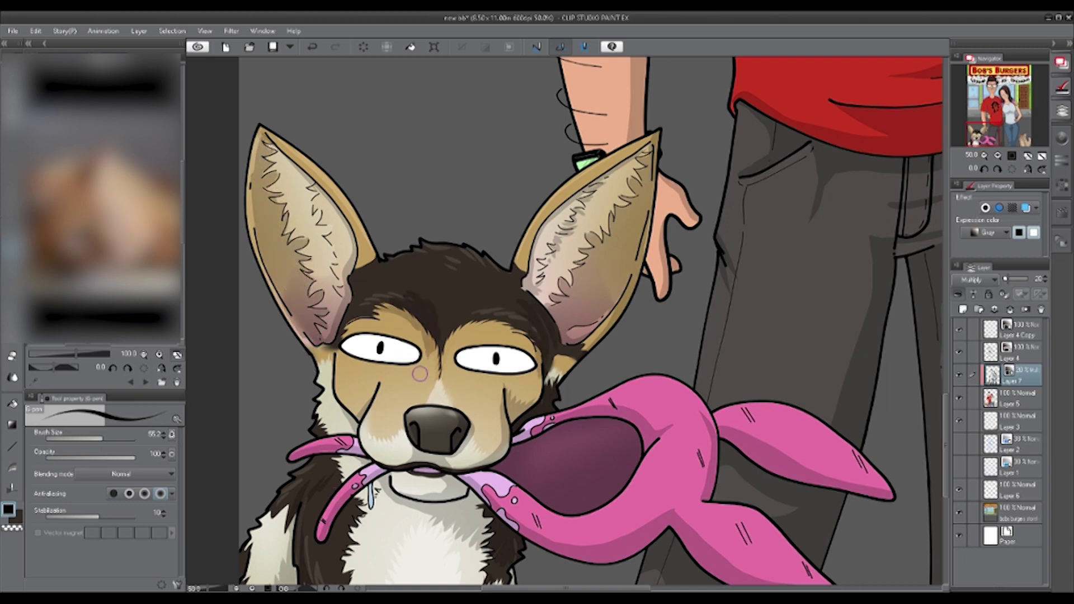
{"action": "left_click_drag", "start_coordinate": [503, 414], "coordinate": [487, 380]}
{"action": "mouse_move", "coordinate": [386, 375]}
{"action": "left_mouse_down"}
{"action": "mouse_move", "coordinate": [442, 353]}
{"action": "mouse_move", "coordinate": [462, 325]}
{"action": "left_mouse_up"}
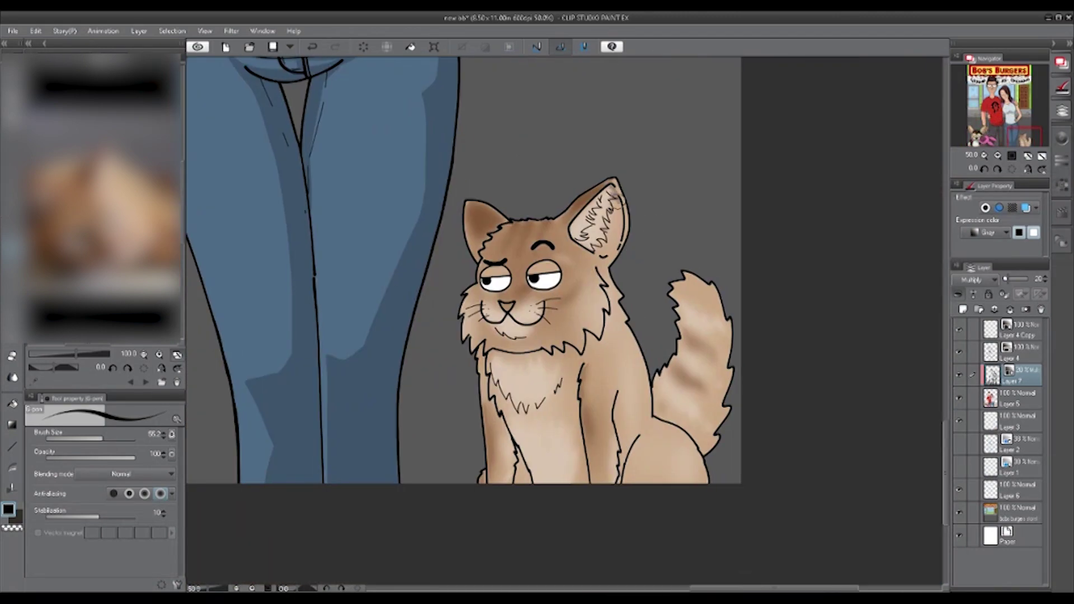
{"action": "left_click_drag", "start_coordinate": [614, 193], "coordinate": [611, 243]}
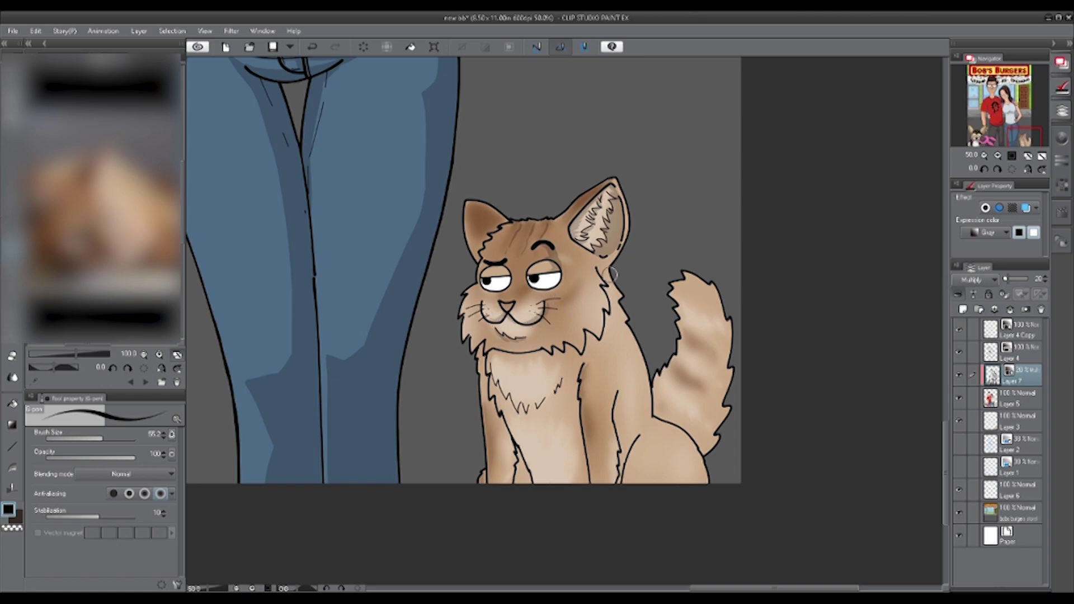
- Shade the cat's neck, tail stripes, haunch, chest and leg edges, then add a new Add (Glow) layer
{"action": "left_click_drag", "start_coordinate": [613, 292], "coordinate": [584, 330]}
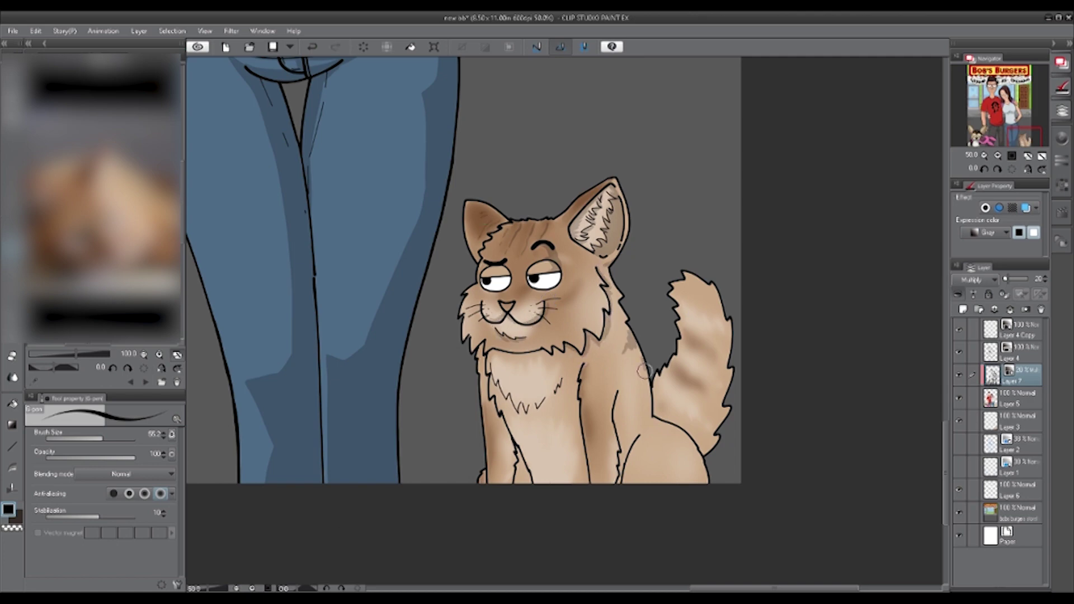
{"action": "left_click_drag", "start_coordinate": [711, 406], "coordinate": [720, 341]}
{"action": "mouse_move", "coordinate": [700, 431]}
{"action": "left_mouse_down"}
{"action": "mouse_move", "coordinate": [680, 470]}
{"action": "mouse_move", "coordinate": [632, 425]}
{"action": "mouse_move", "coordinate": [574, 491]}
{"action": "mouse_move", "coordinate": [520, 448]}
{"action": "mouse_move", "coordinate": [514, 375]}
{"action": "left_mouse_up"}
{"action": "left_click_drag", "start_coordinate": [560, 464], "coordinate": [571, 358]}
{"action": "mouse_move", "coordinate": [498, 358]}
{"action": "left_mouse_down"}
{"action": "mouse_move", "coordinate": [546, 361]}
{"action": "mouse_move", "coordinate": [492, 353]}
{"action": "left_mouse_up"}
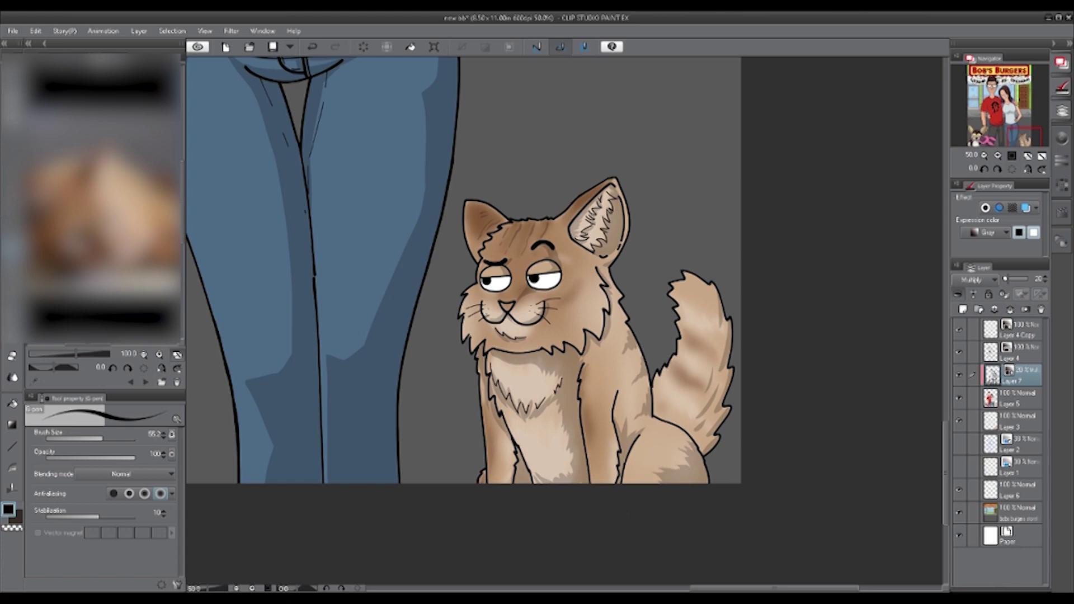
{"action": "left_click", "coordinate": [963, 309]}
- In pale yellow, paint glow highlights on the cat's chin, chest, legs and tail
{"action": "left_click", "coordinate": [4, 514]}
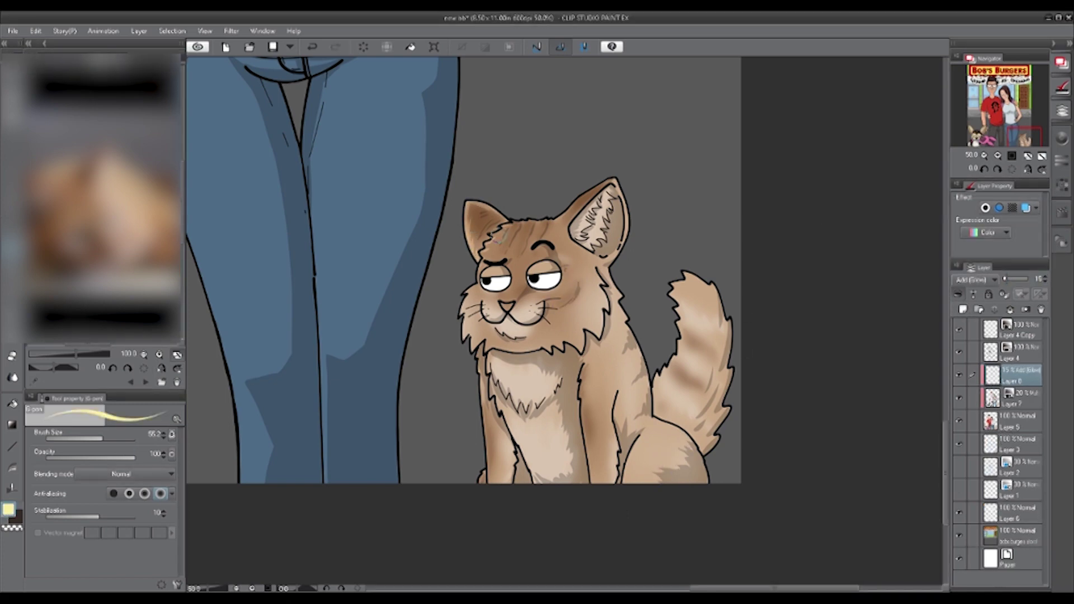
{"action": "left_click_drag", "start_coordinate": [463, 299], "coordinate": [464, 333]}
{"action": "mouse_move", "coordinate": [501, 361]}
{"action": "left_mouse_down"}
{"action": "mouse_move", "coordinate": [512, 392]}
{"action": "mouse_move", "coordinate": [487, 469]}
{"action": "left_mouse_up"}
{"action": "left_click_drag", "start_coordinate": [588, 359], "coordinate": [587, 470]}
{"action": "left_click_drag", "start_coordinate": [669, 395], "coordinate": [669, 342]}
{"action": "left_click_drag", "start_coordinate": [669, 277], "coordinate": [693, 294]}
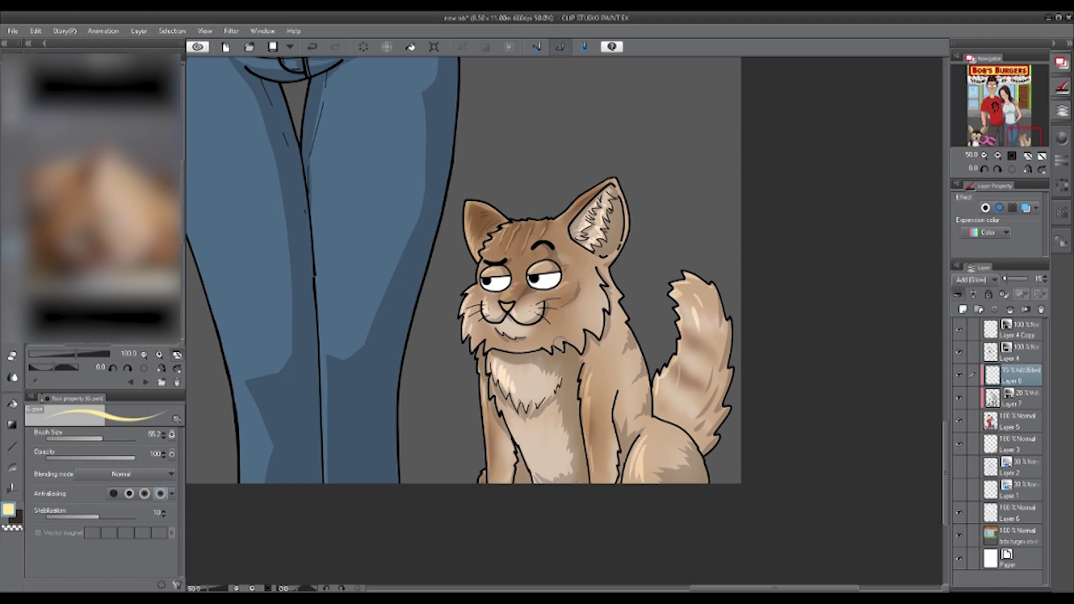
- Glow-highlight the dog's ear, brow, cheeks, muzzle and chest fur, plus the man's and woman's faces
{"action": "left_click_drag", "start_coordinate": [466, 129], "coordinate": [403, 168]}
{"action": "left_click_drag", "start_coordinate": [570, 280], "coordinate": [621, 291]}
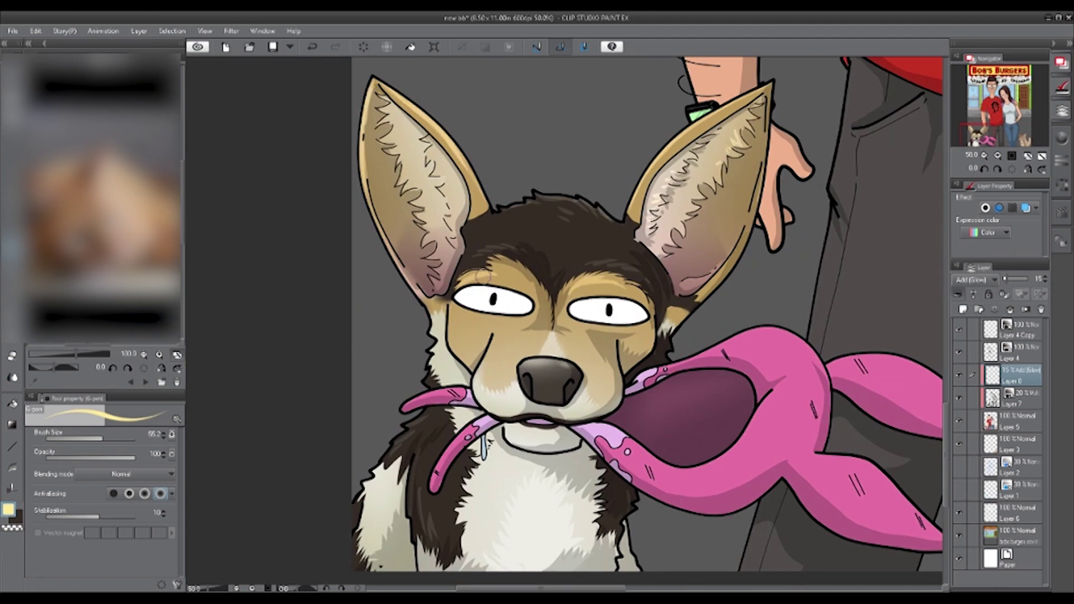
{"action": "left_click_drag", "start_coordinate": [453, 269], "coordinate": [521, 279]}
{"action": "left_click_drag", "start_coordinate": [476, 336], "coordinate": [517, 402]}
{"action": "mouse_move", "coordinate": [434, 319]}
{"action": "left_mouse_down"}
{"action": "mouse_move", "coordinate": [403, 437]}
{"action": "mouse_move", "coordinate": [415, 554]}
{"action": "left_mouse_up"}
{"action": "mouse_move", "coordinate": [493, 568]}
{"action": "left_mouse_down"}
{"action": "mouse_move", "coordinate": [506, 504]}
{"action": "mouse_move", "coordinate": [487, 470]}
{"action": "left_mouse_up"}
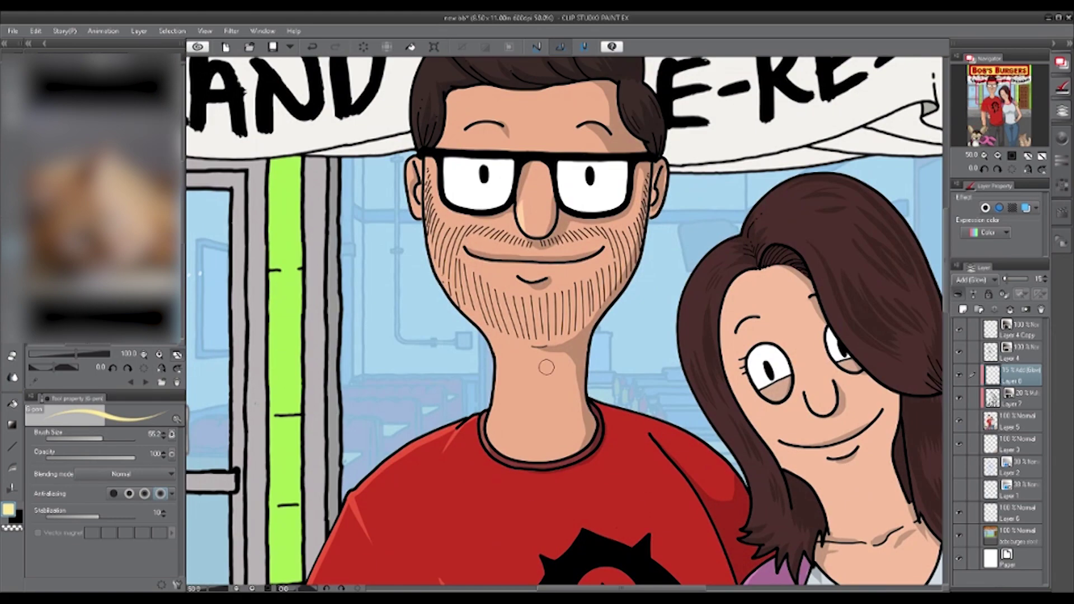
{"action": "left_click_drag", "start_coordinate": [442, 168], "coordinate": [541, 426]}
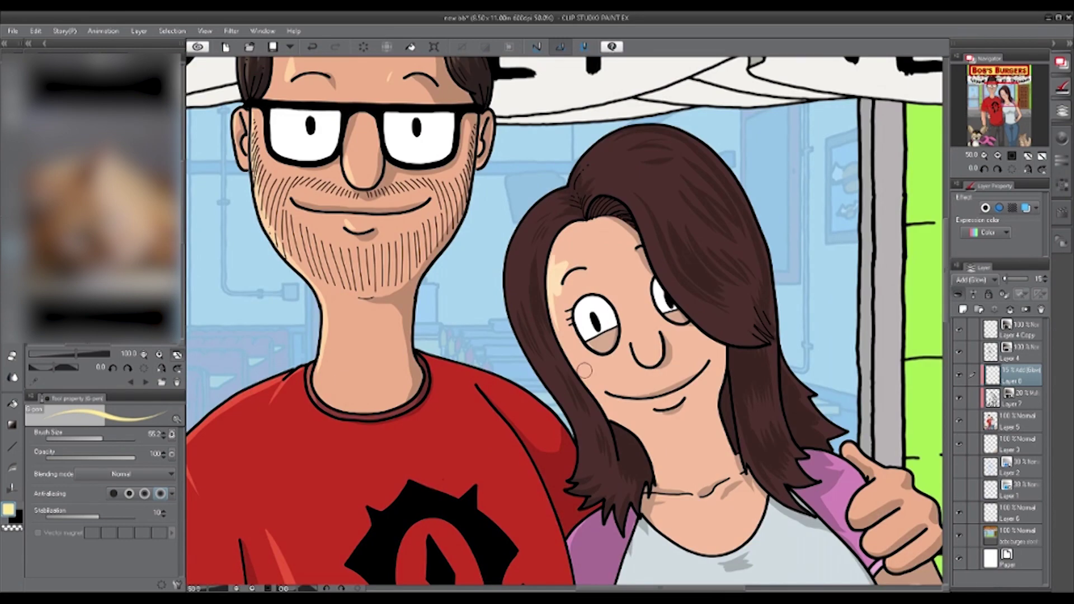
{"action": "left_click_drag", "start_coordinate": [557, 235], "coordinate": [563, 341]}
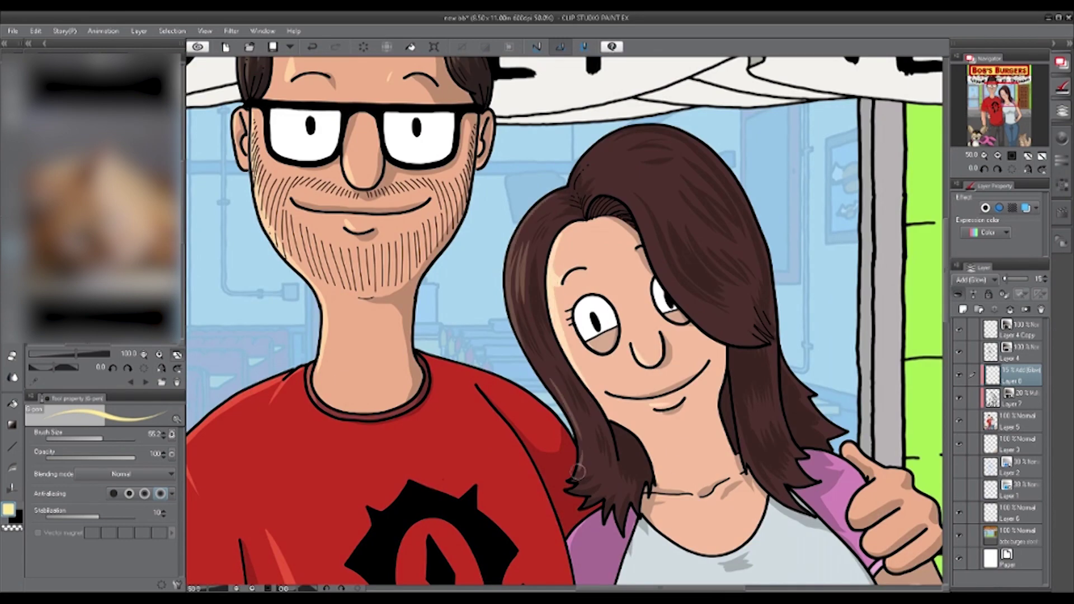